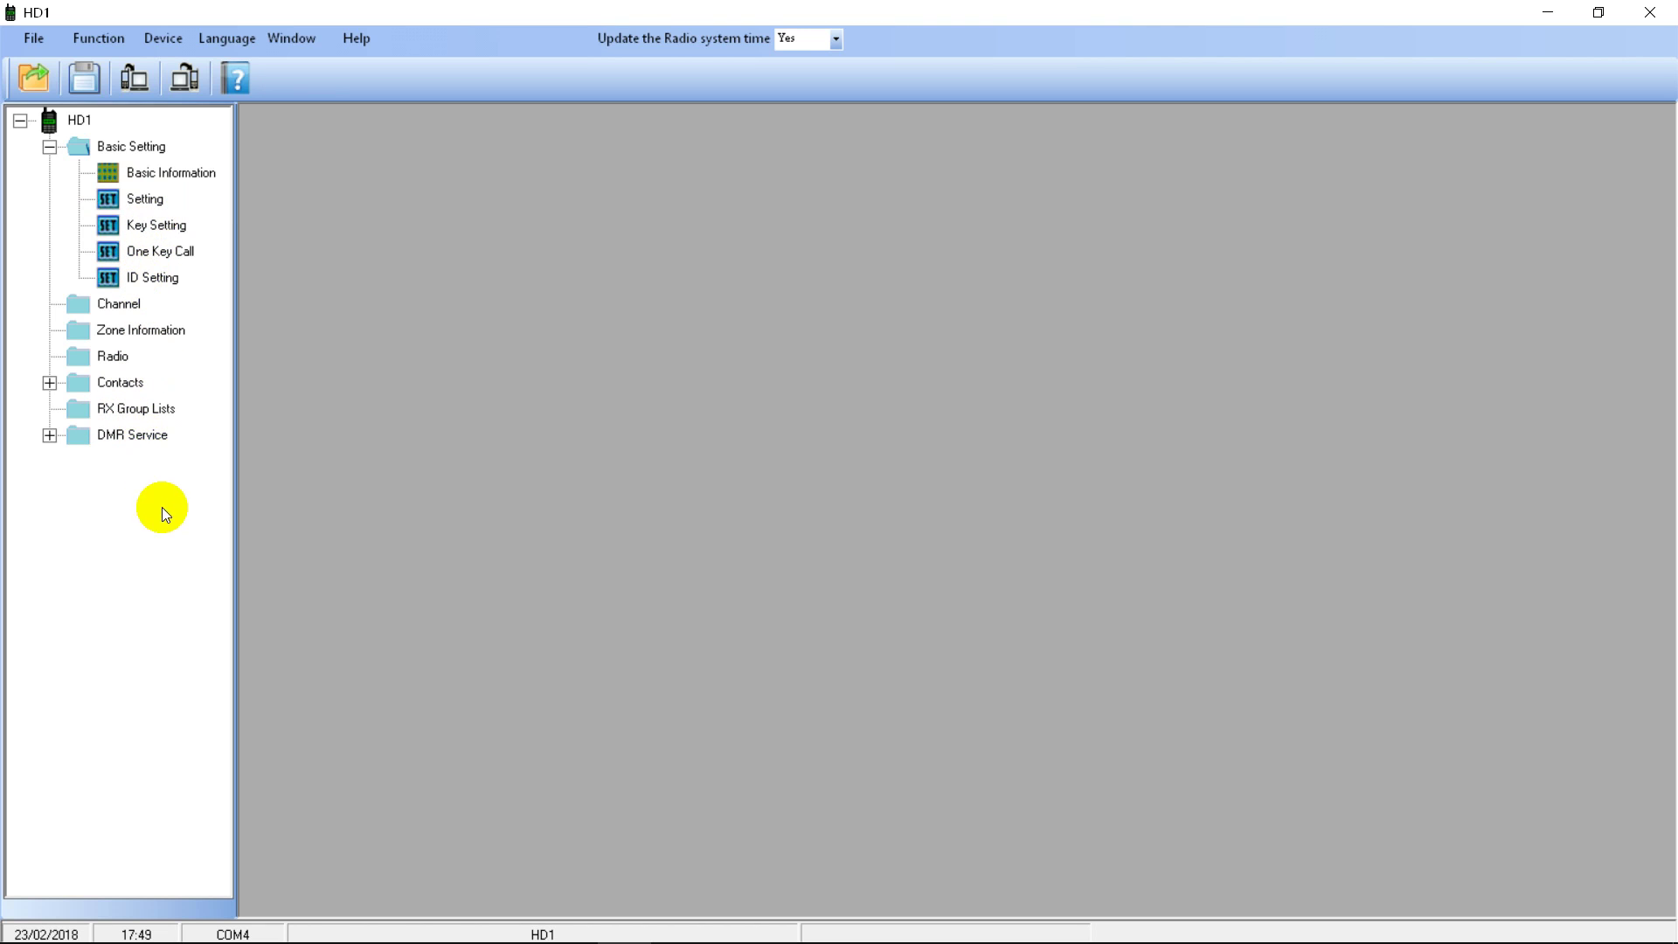
Step: Show the general Setting page maximized and set Battery Save Mode to 1:4
double_click(143, 201)
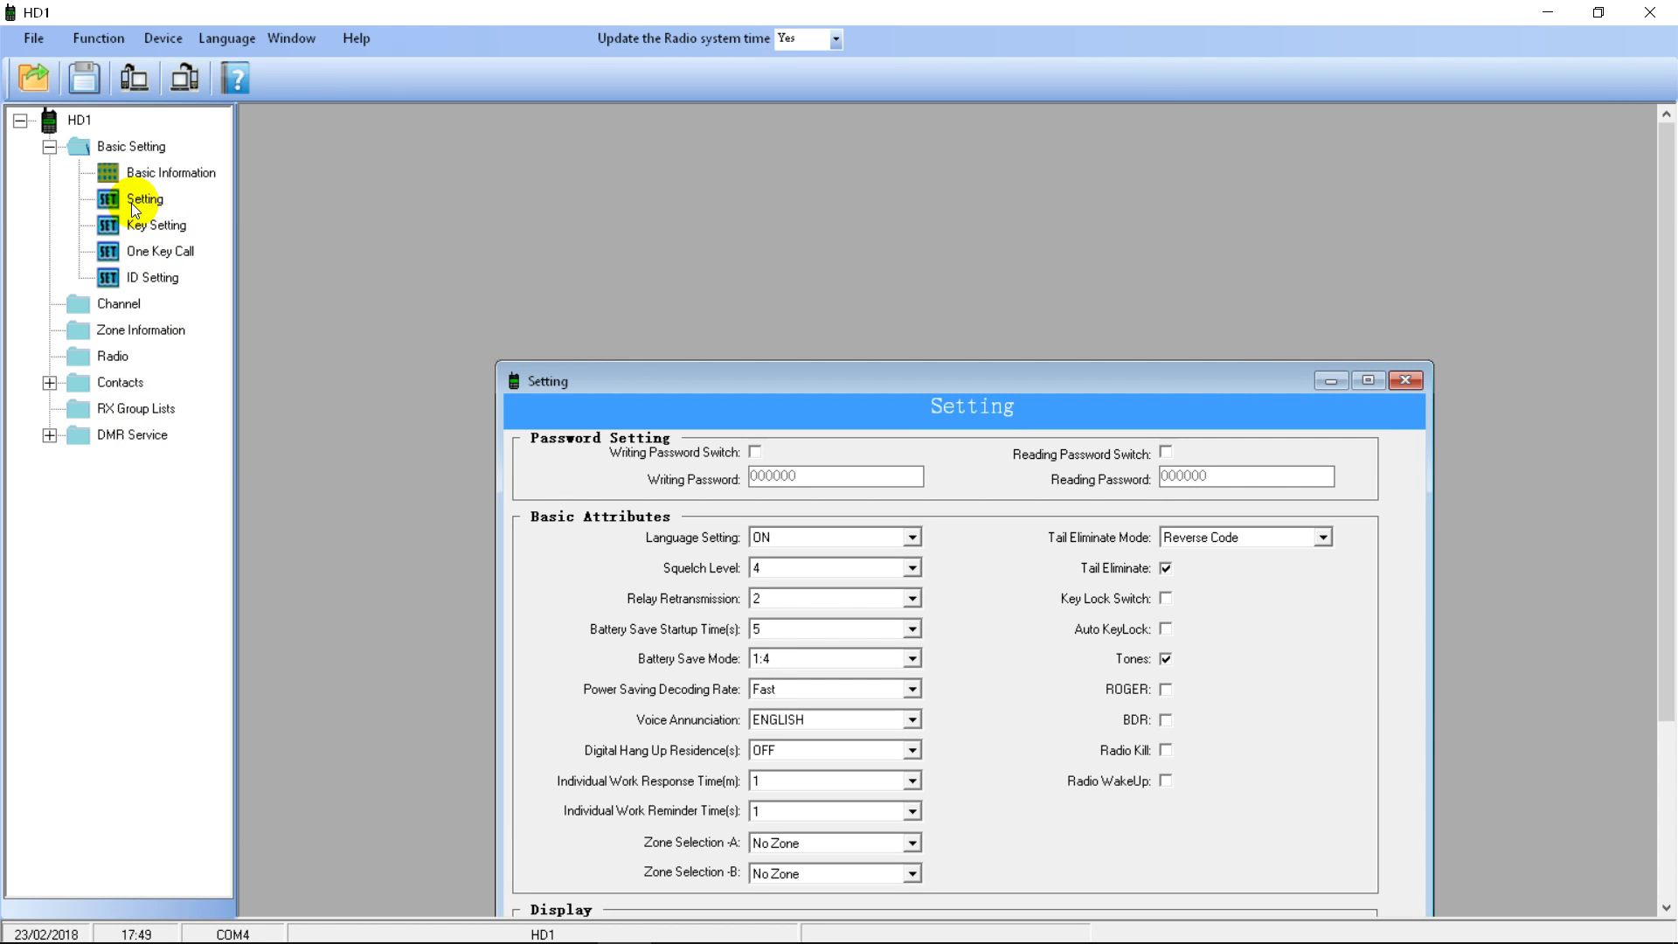
double_click(561, 379)
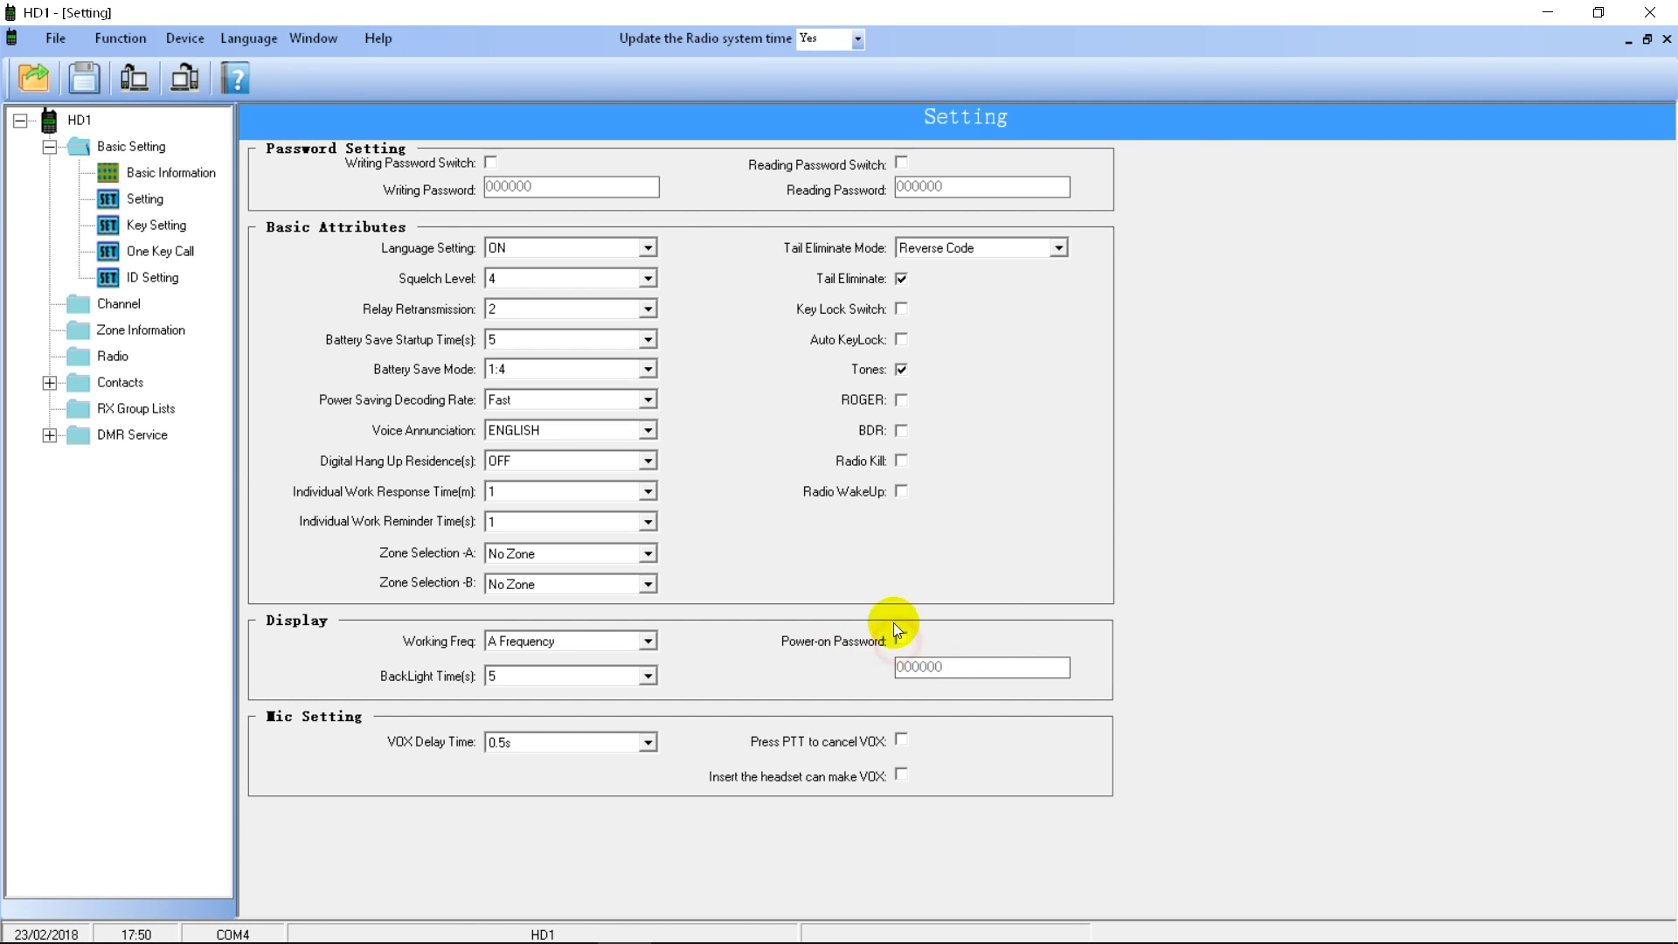
left_click(551, 368)
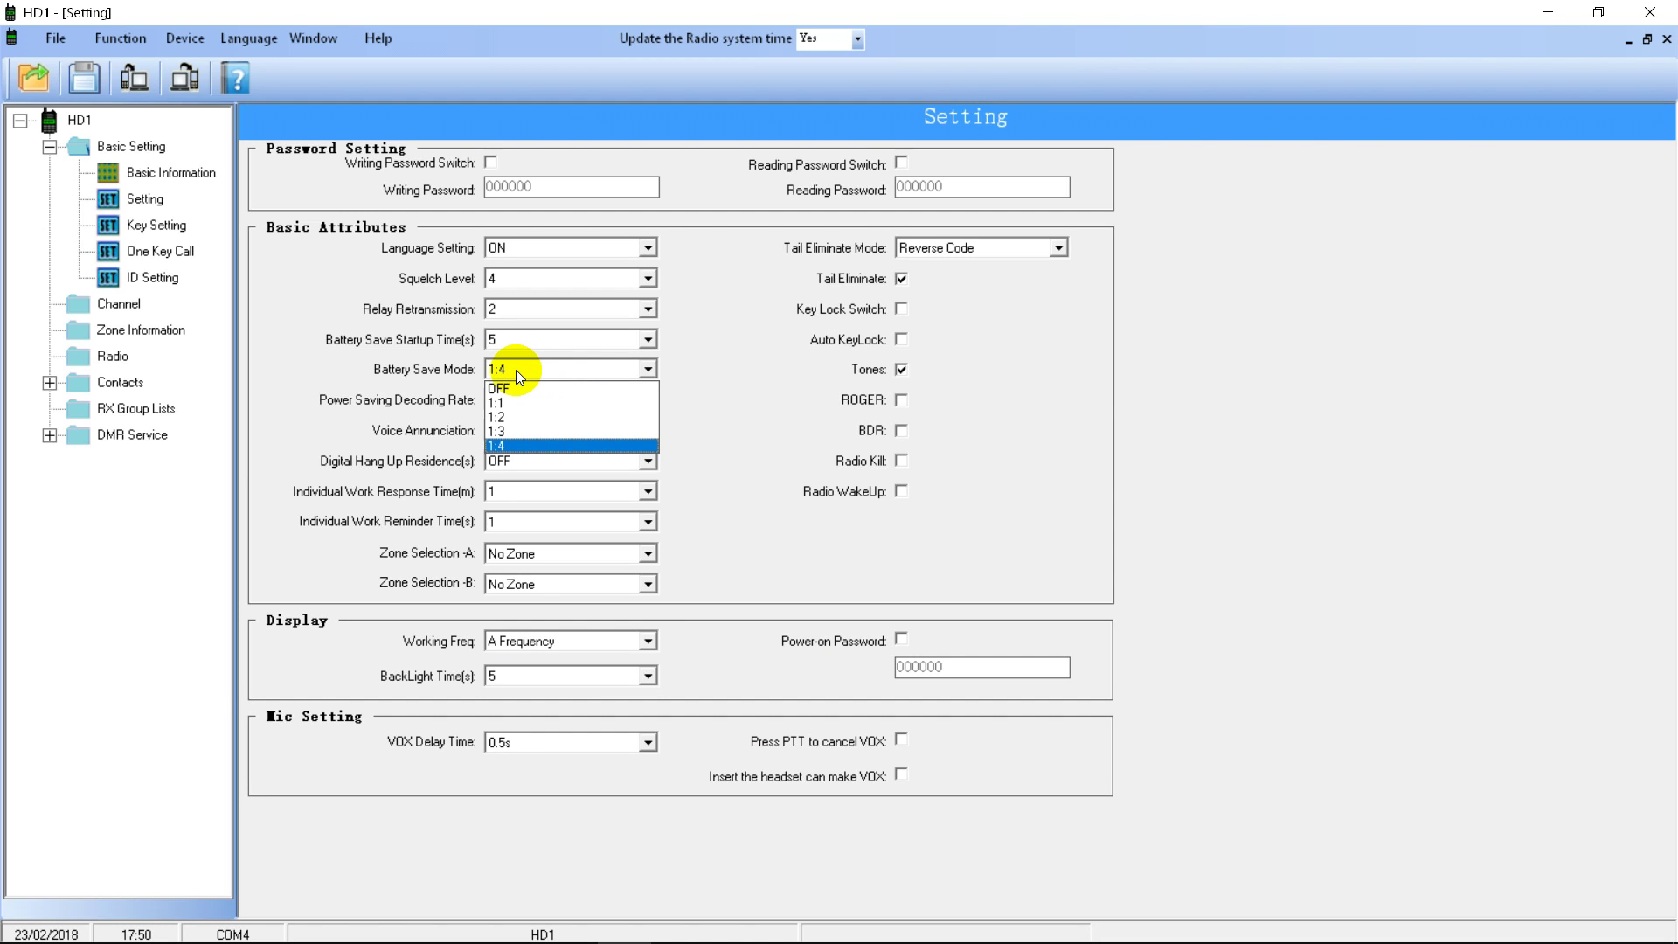
left_click(517, 370)
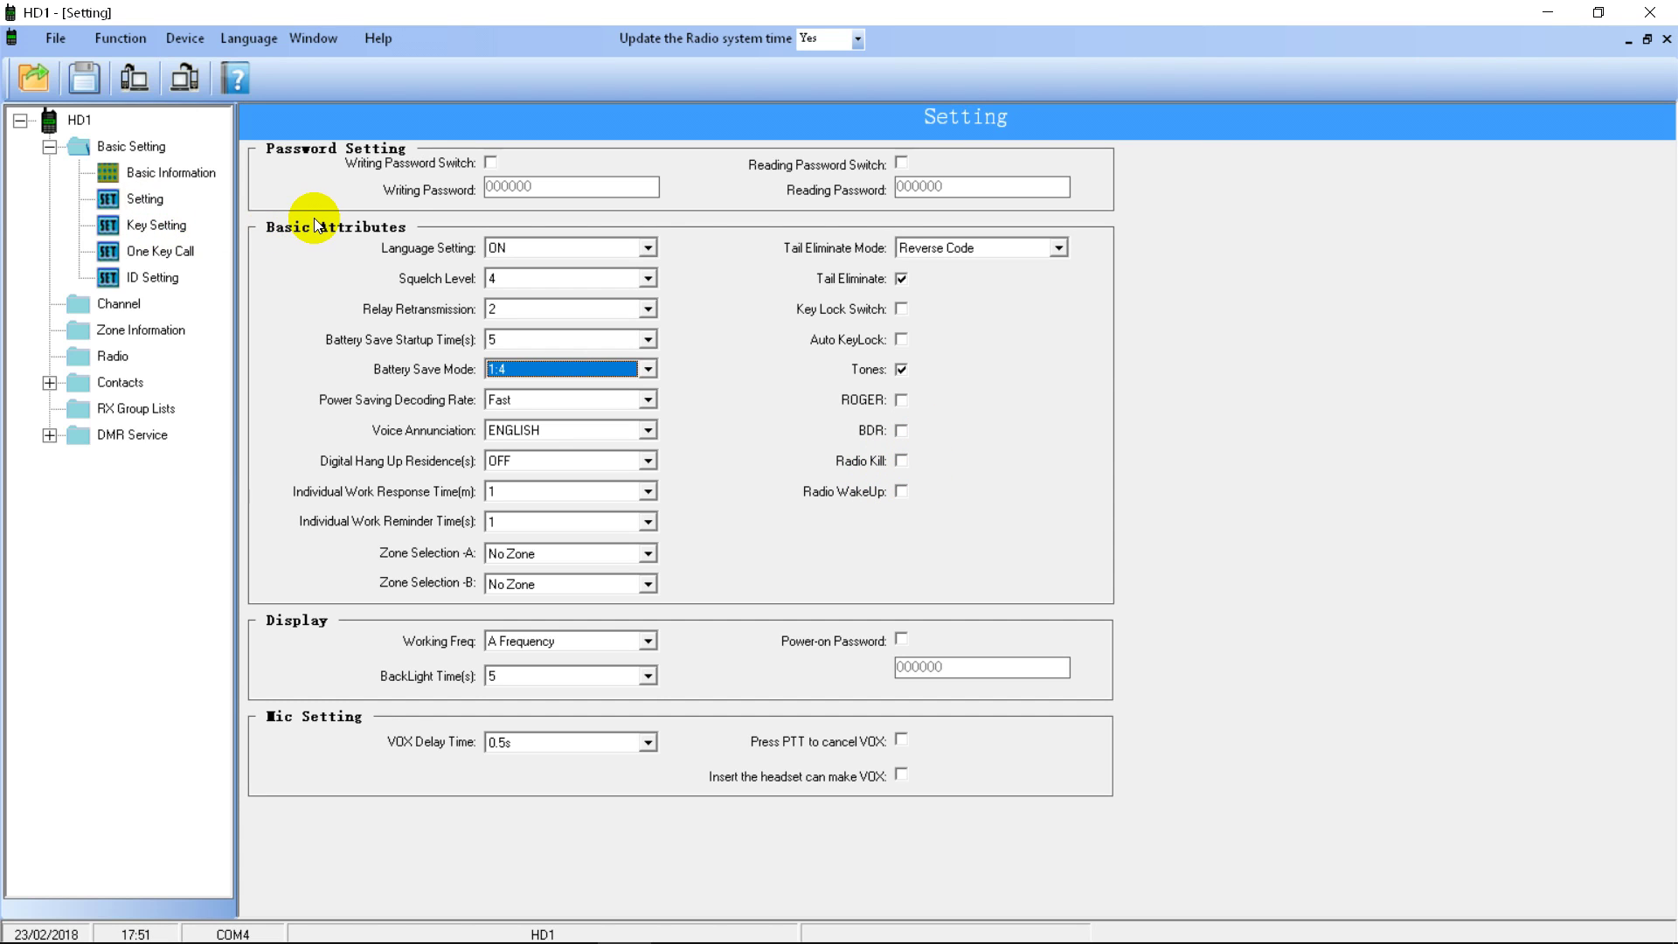
Step: Set short presses: Side Key 1 to Scan, Side Key 2 to High/Mid/Low Power Switch
left_click(163, 226)
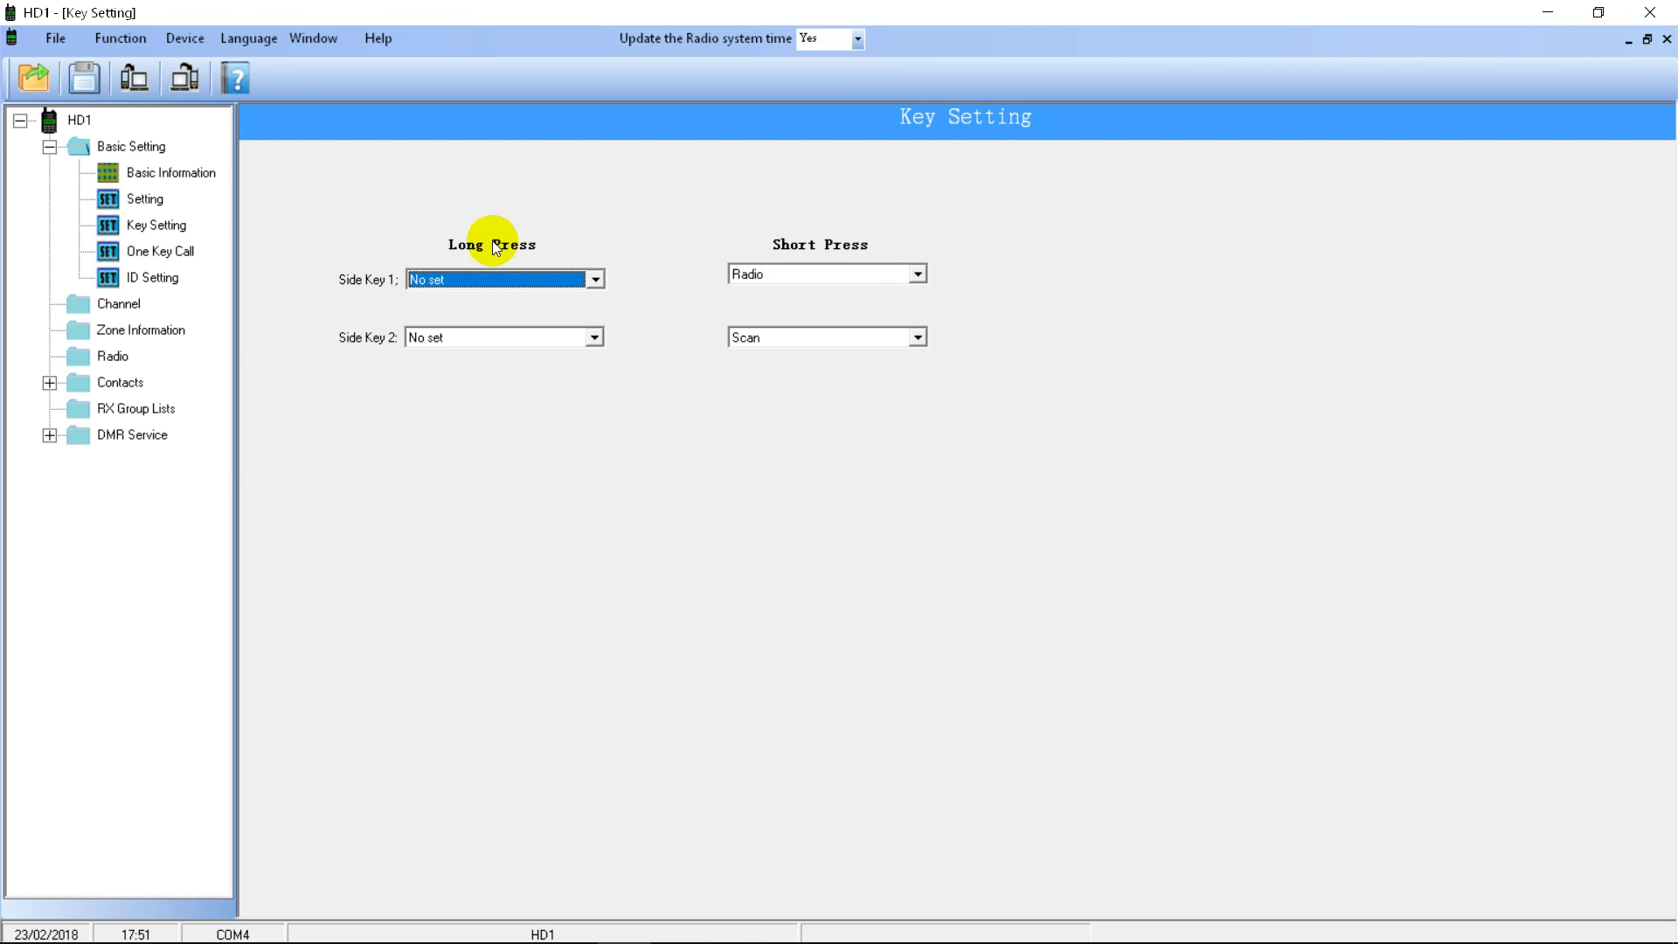
left_click(779, 274)
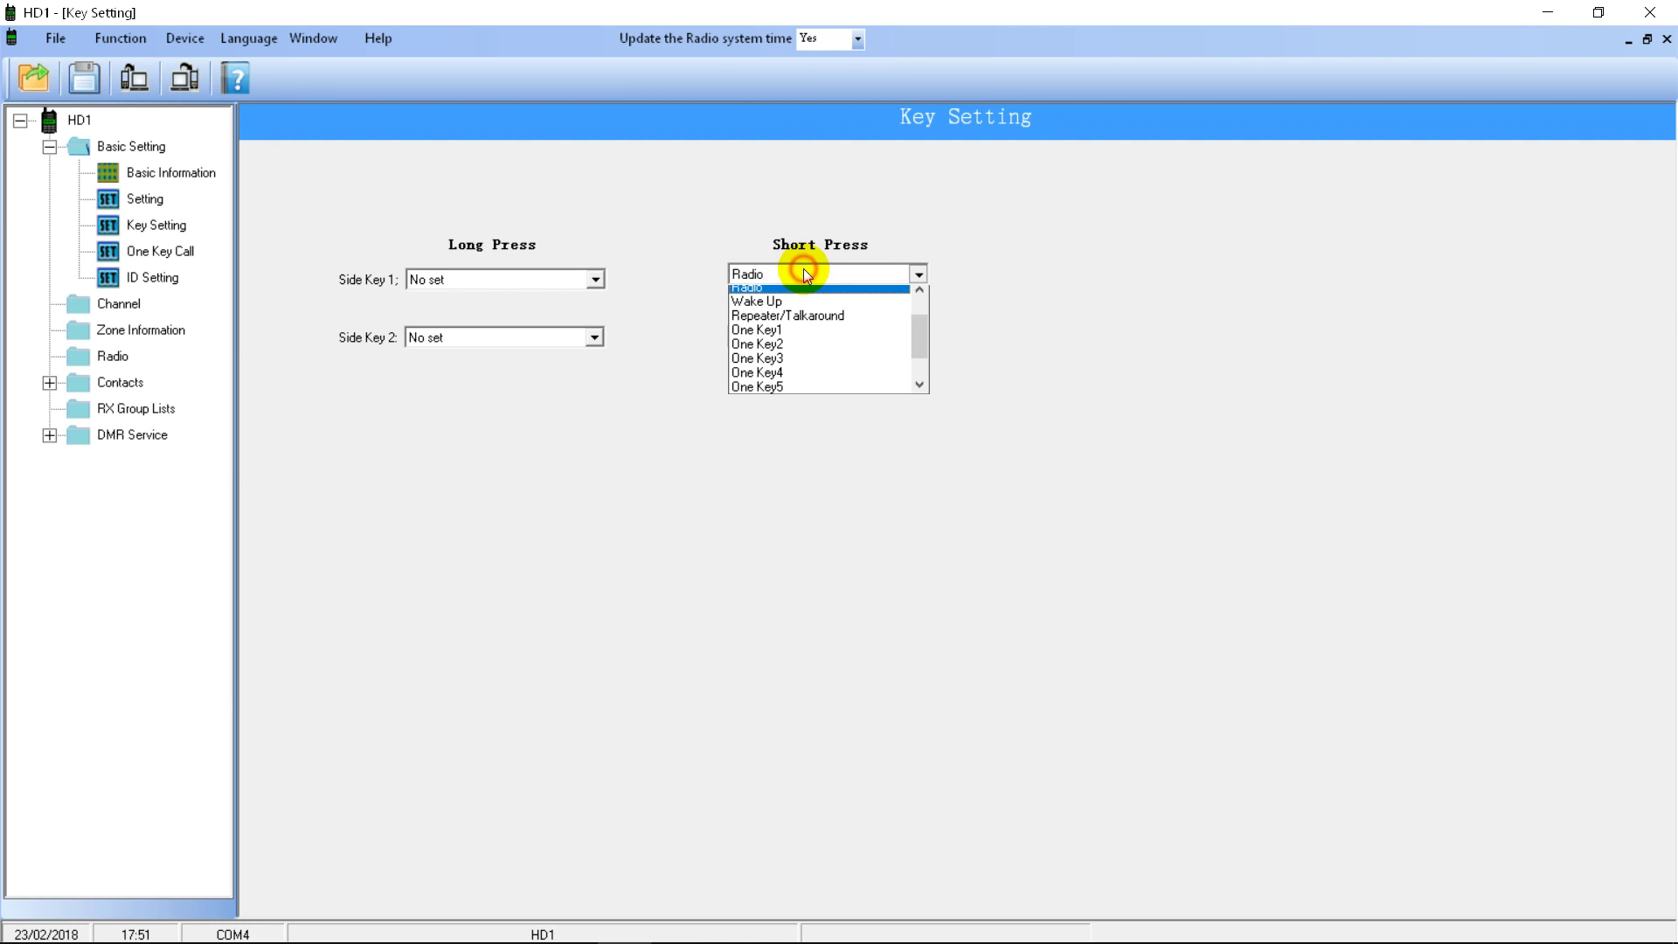
mouse_move(919, 339)
left_mouse_down()
mouse_move(920, 369)
mouse_move(926, 313)
left_mouse_up()
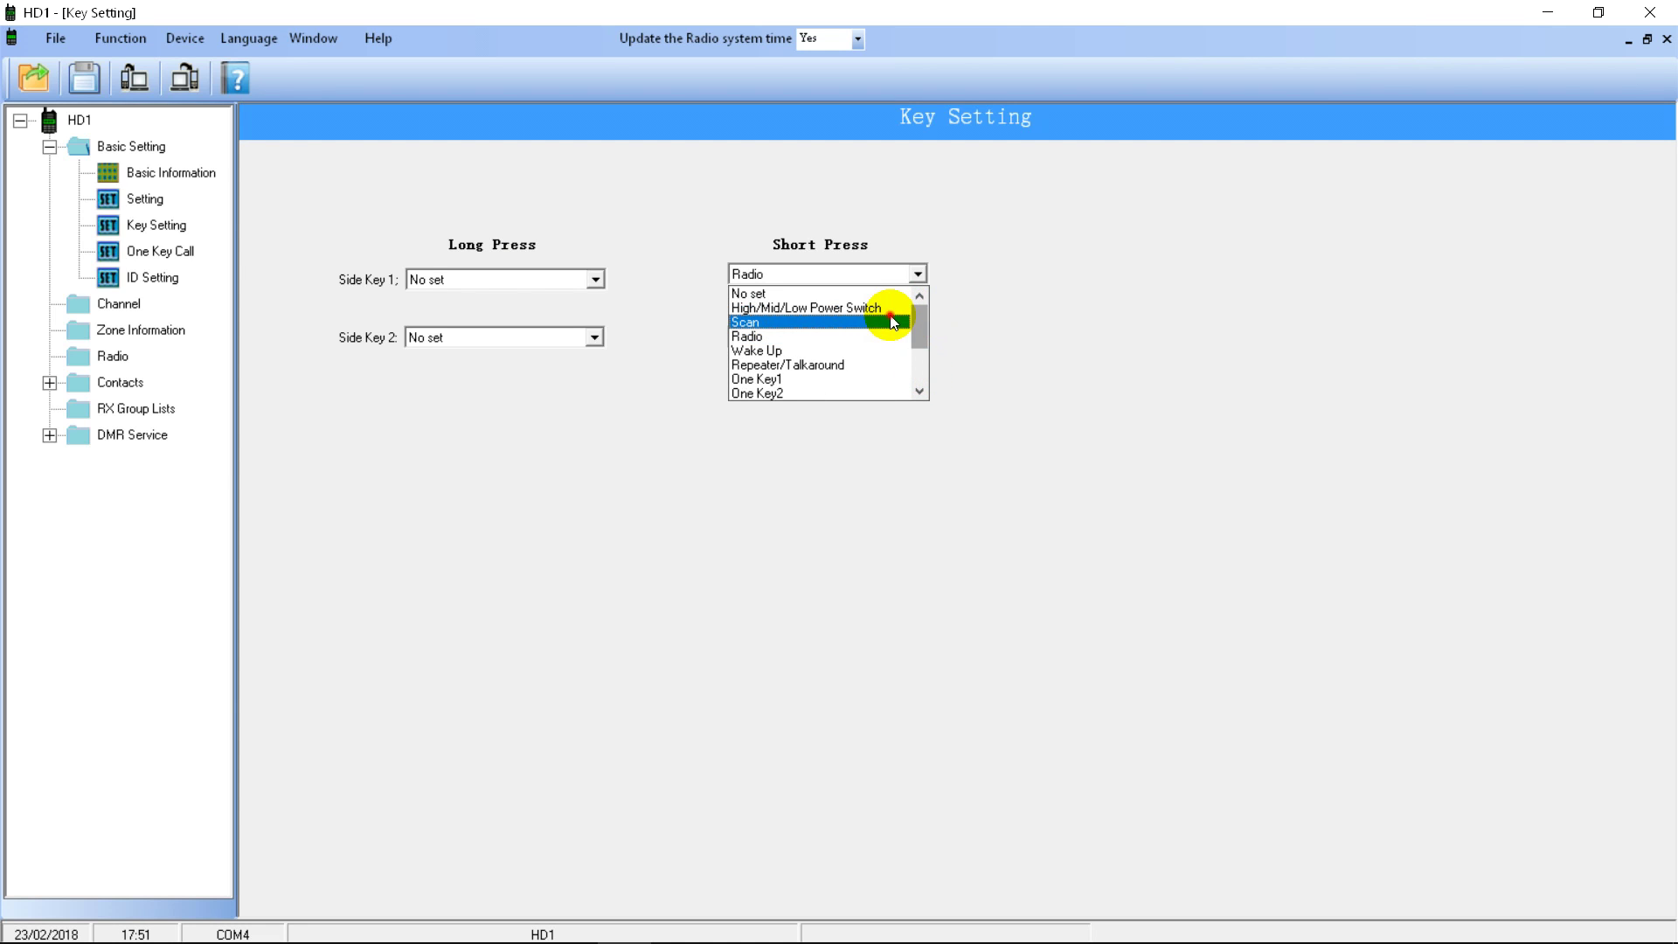
left_click(894, 323)
left_click(888, 333)
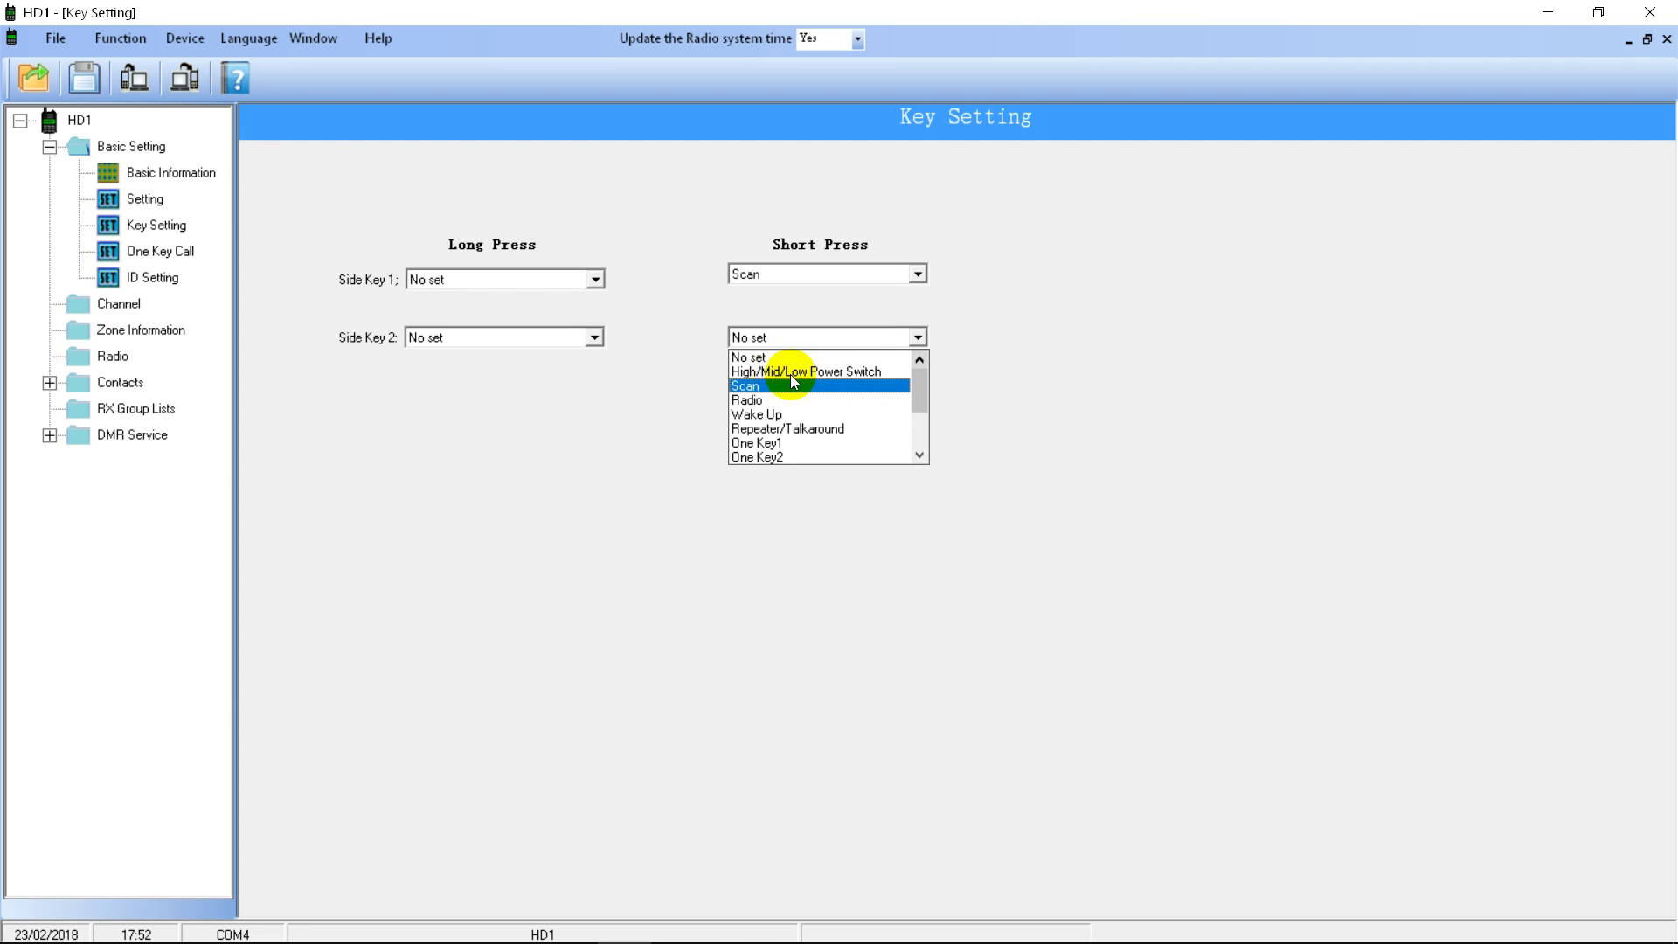
left_click(835, 374)
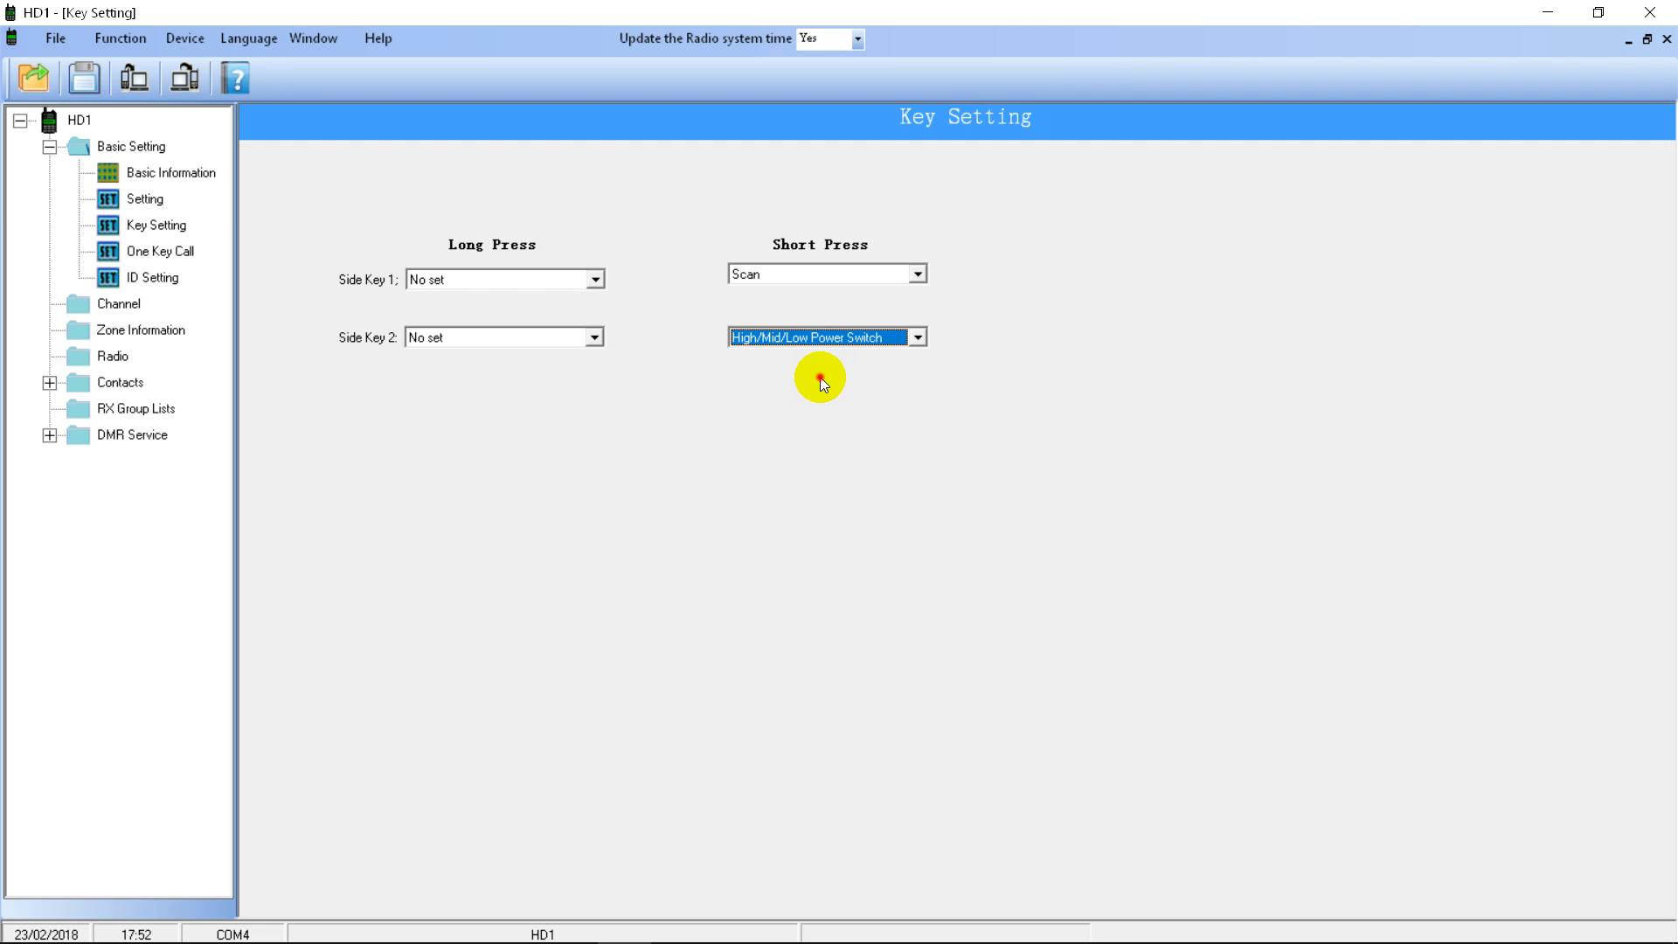
Step: Set long presses: Side Key 2 to One Key1 and Side Key 1 to One Key2
left_click(544, 344)
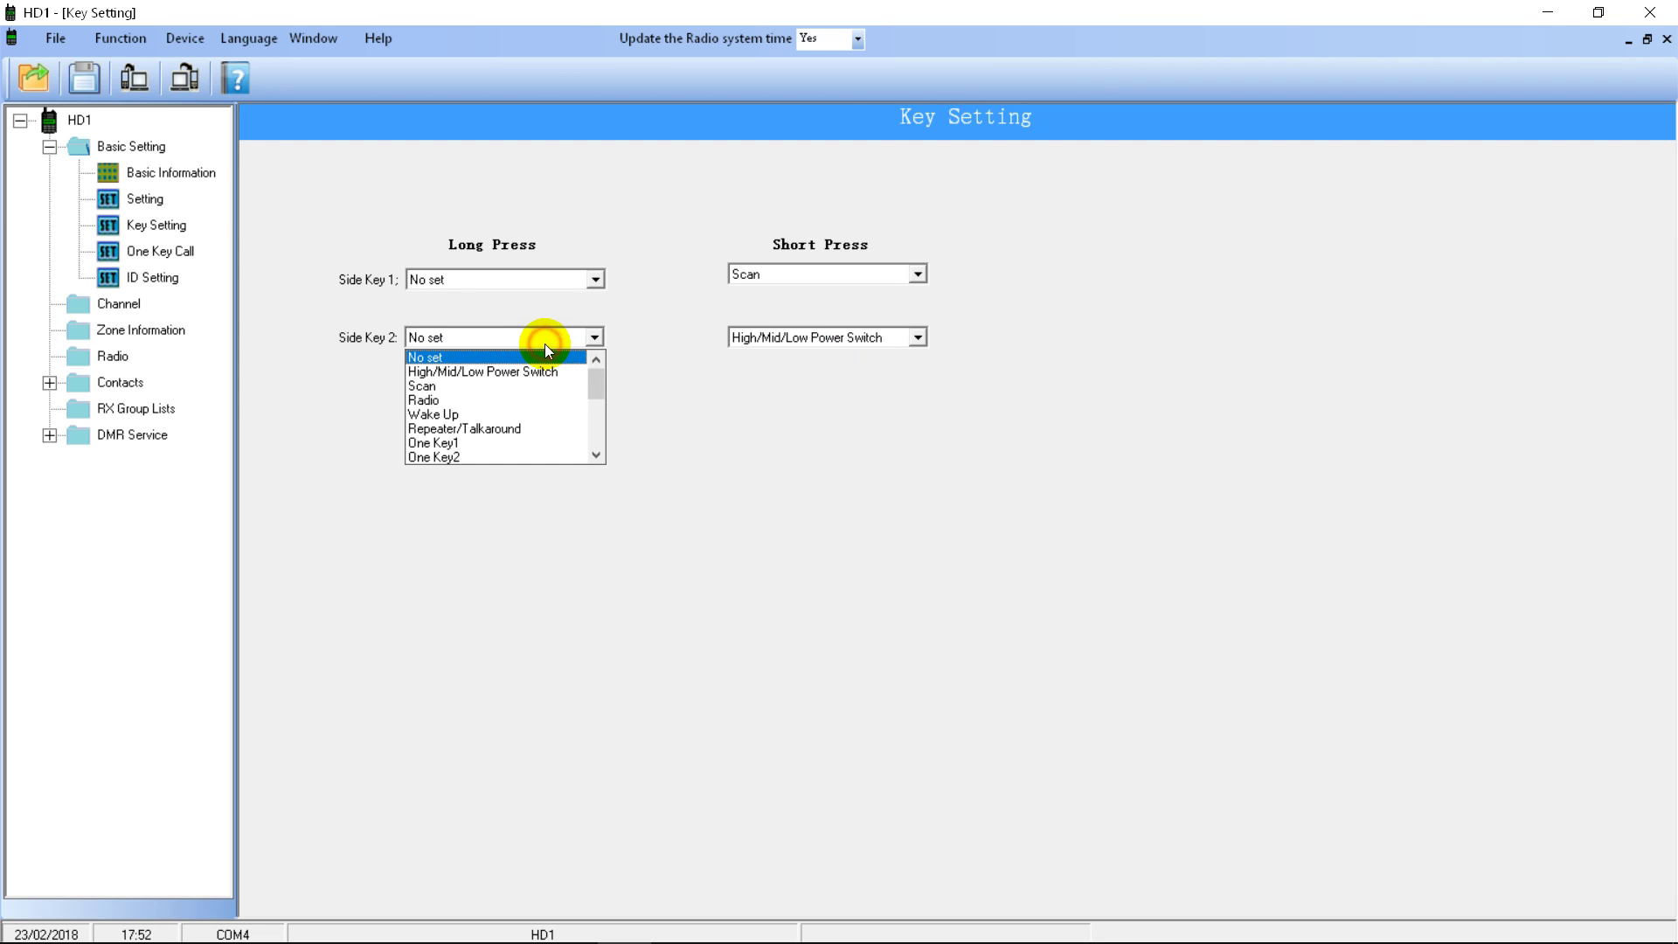
mouse_move(593, 382)
left_mouse_down()
mouse_move(598, 446)
mouse_move(606, 394)
left_mouse_up()
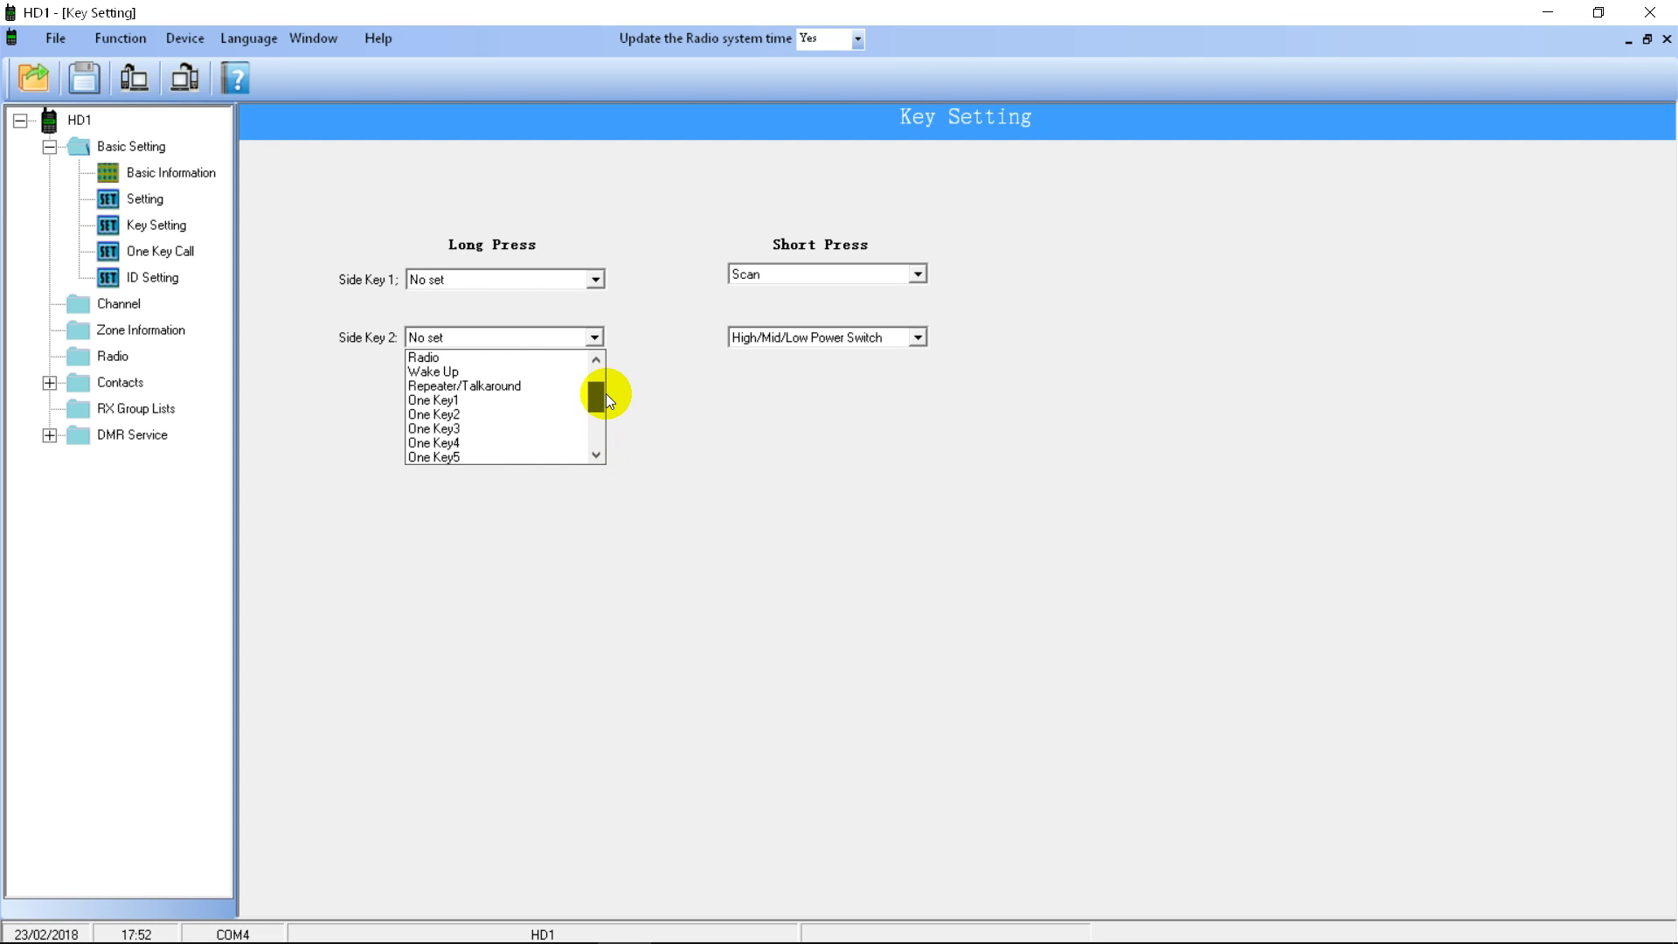
left_click(448, 401)
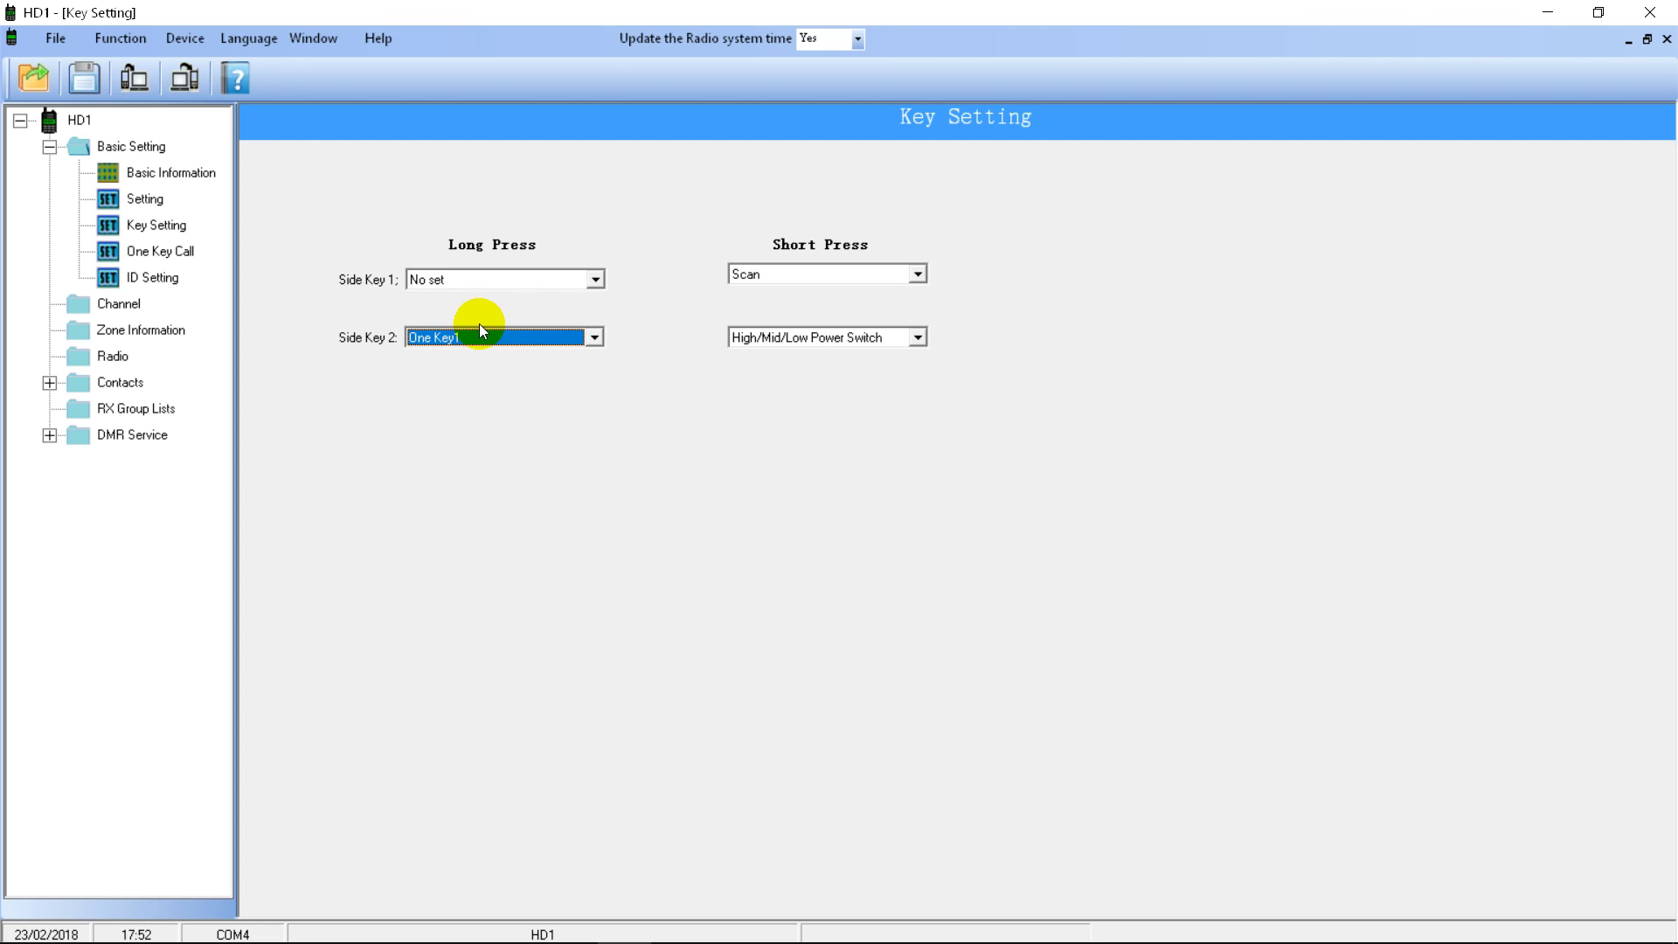
left_click(477, 278)
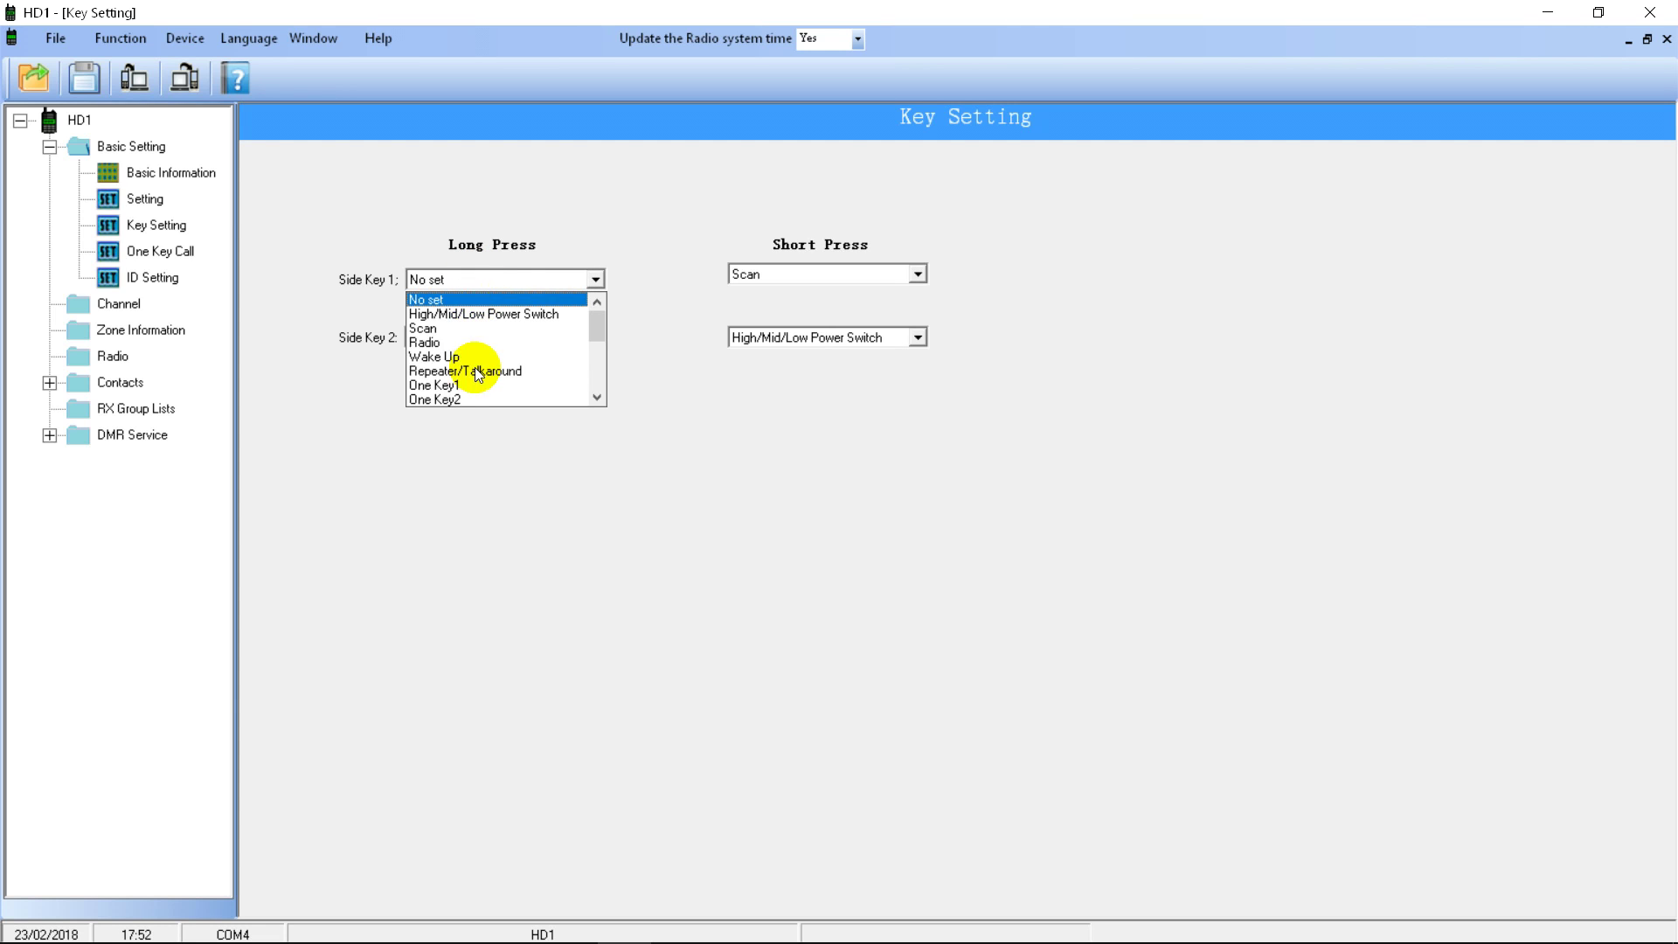
left_click(455, 400)
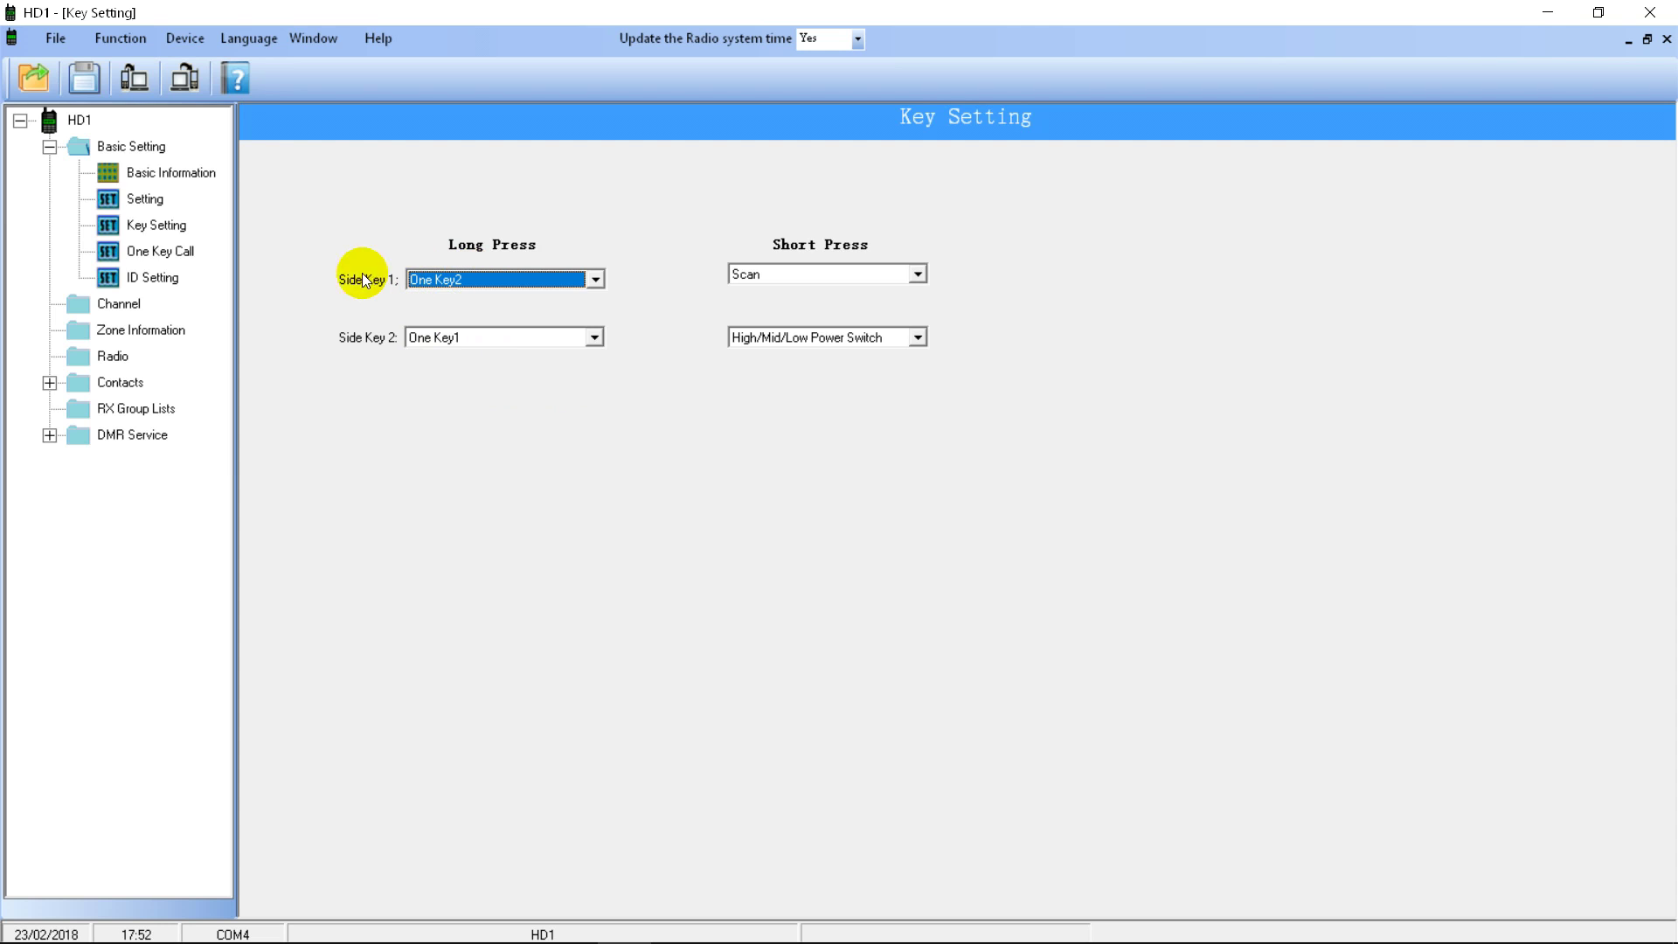
left_click(162, 252)
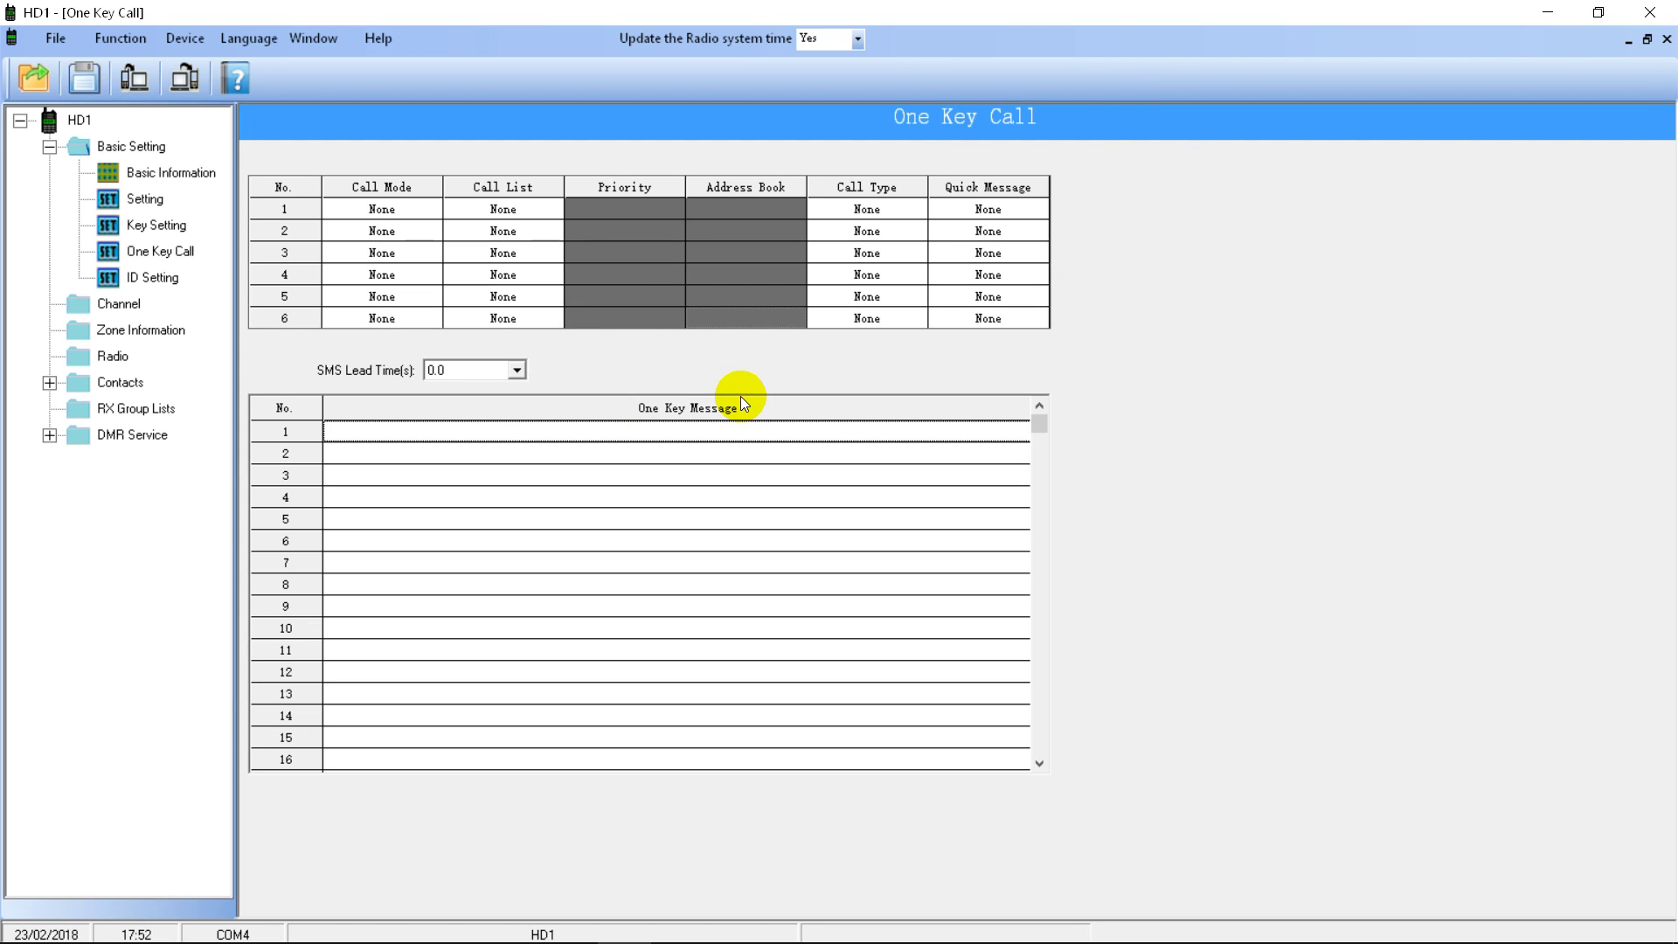
Step: Set one-key call 1 to Digital mode using the Priority call list
left_click(408, 210)
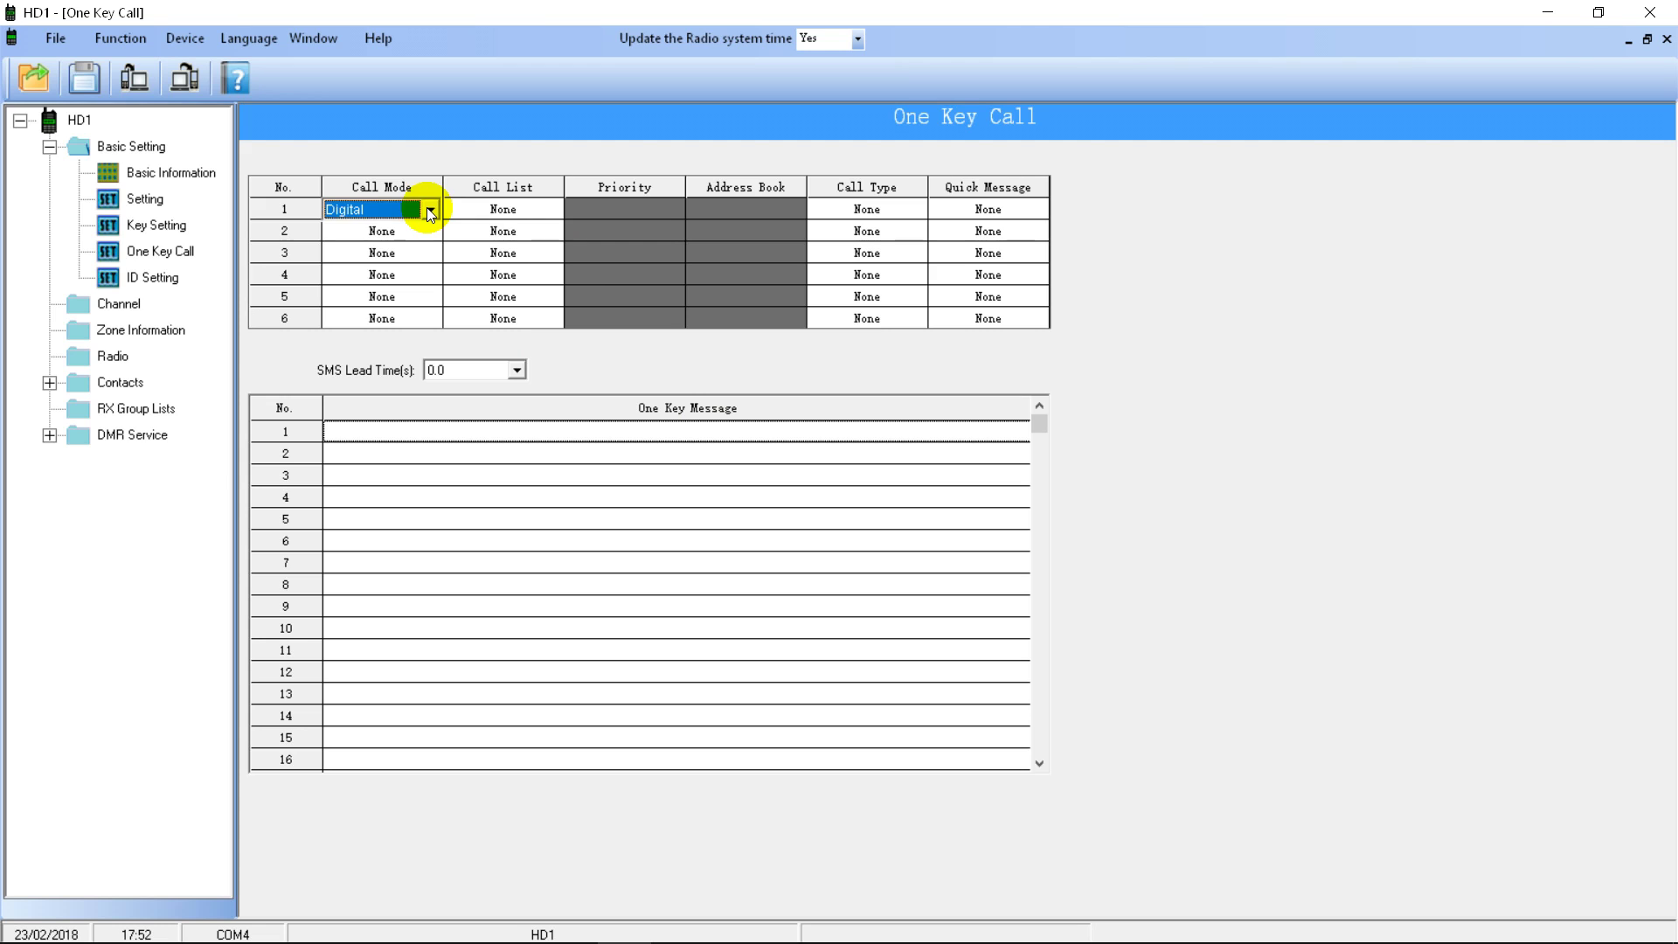
left_click(465, 210)
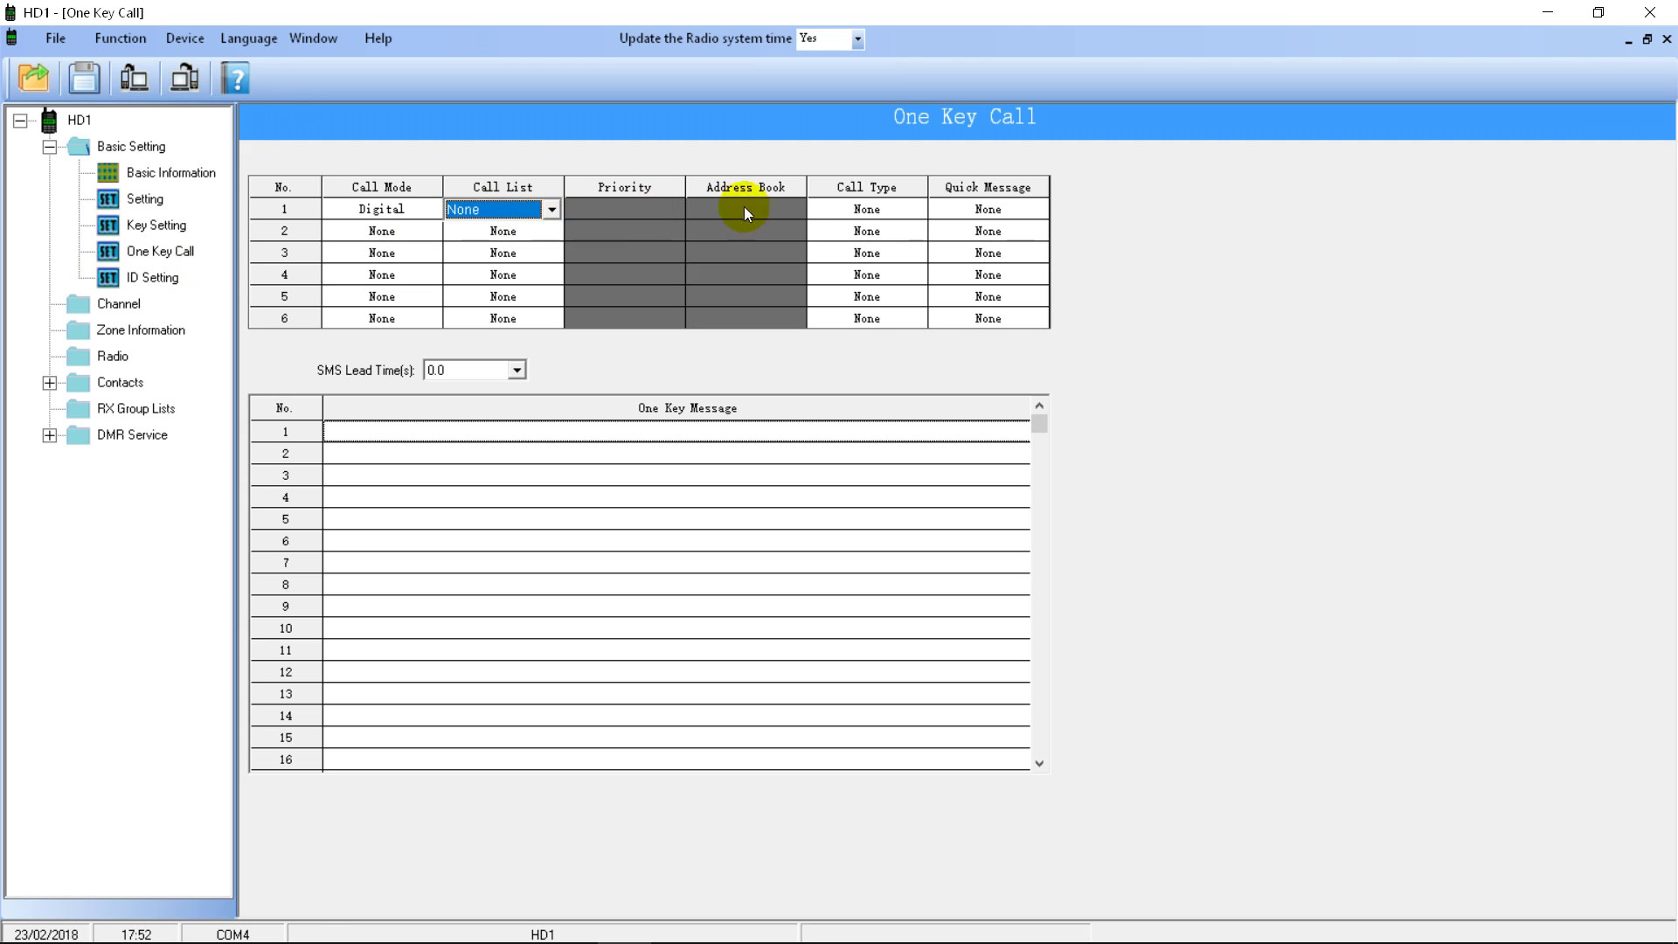
left_click(542, 210)
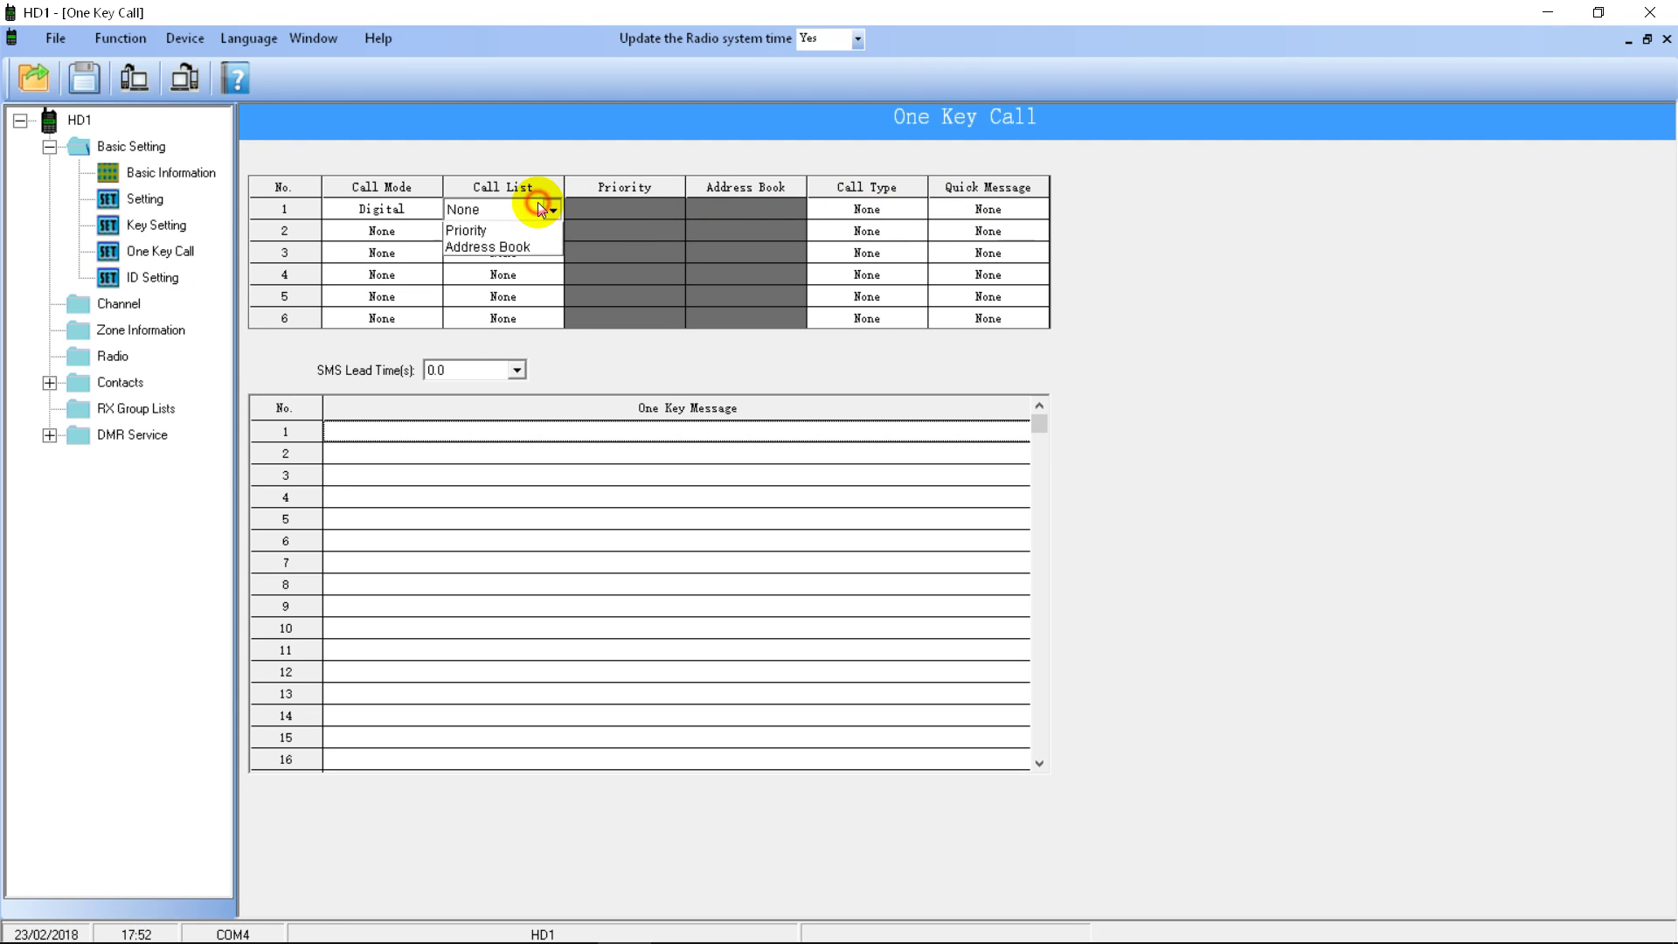
left_click(487, 231)
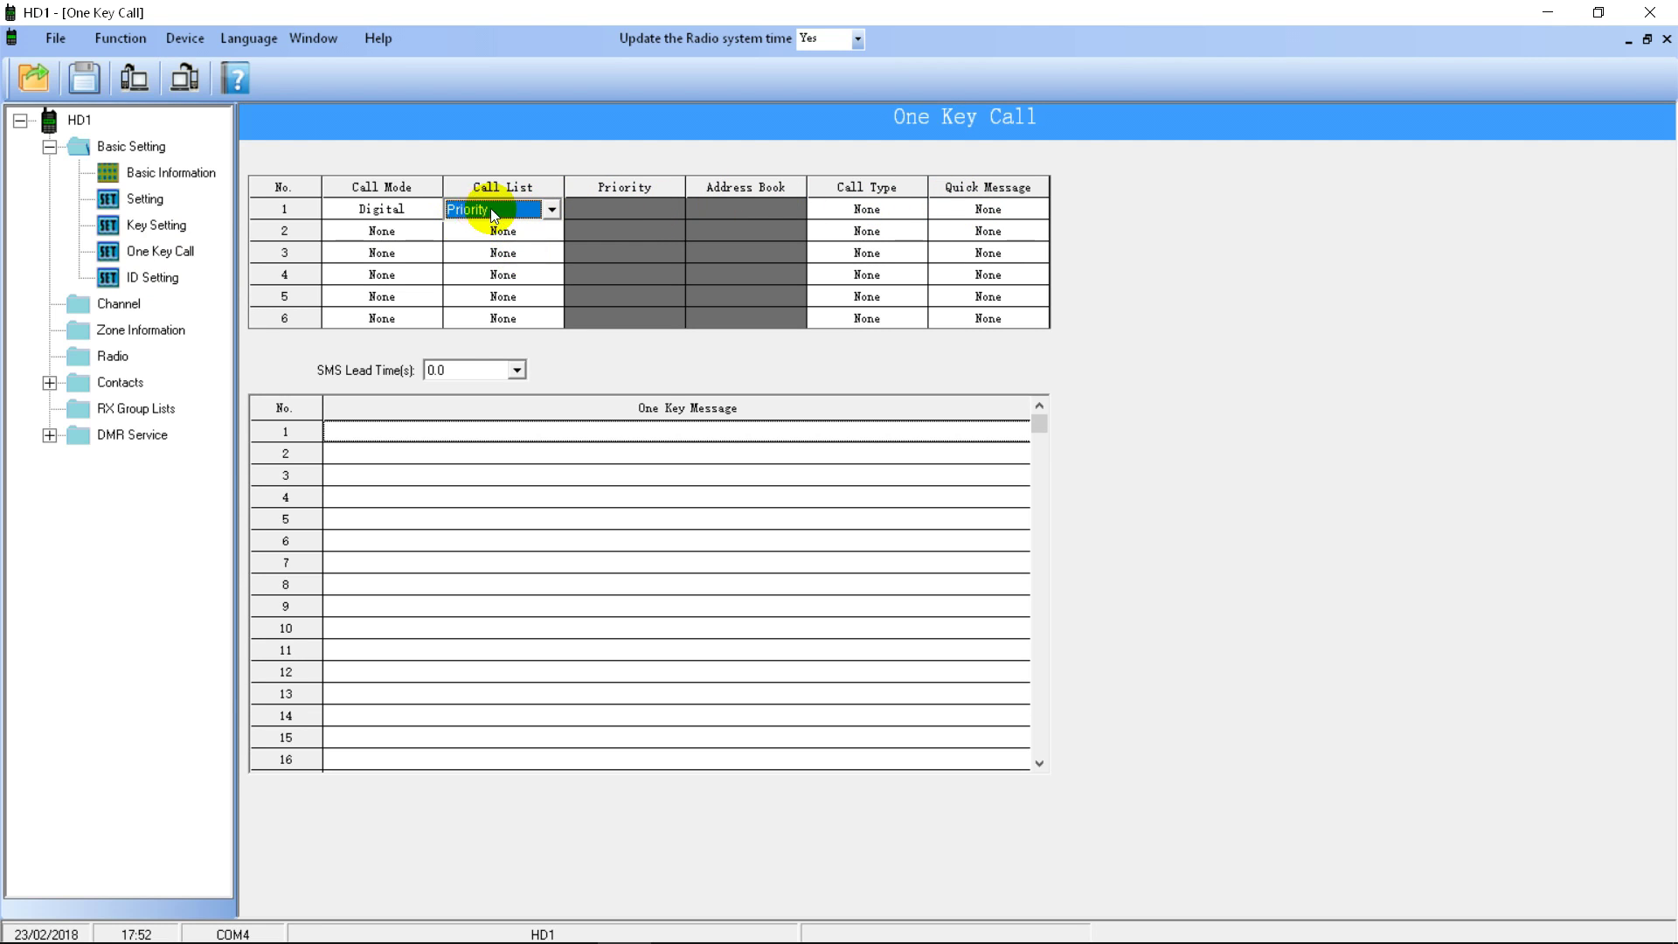
left_click(600, 210)
left_click(543, 210)
left_click(549, 210)
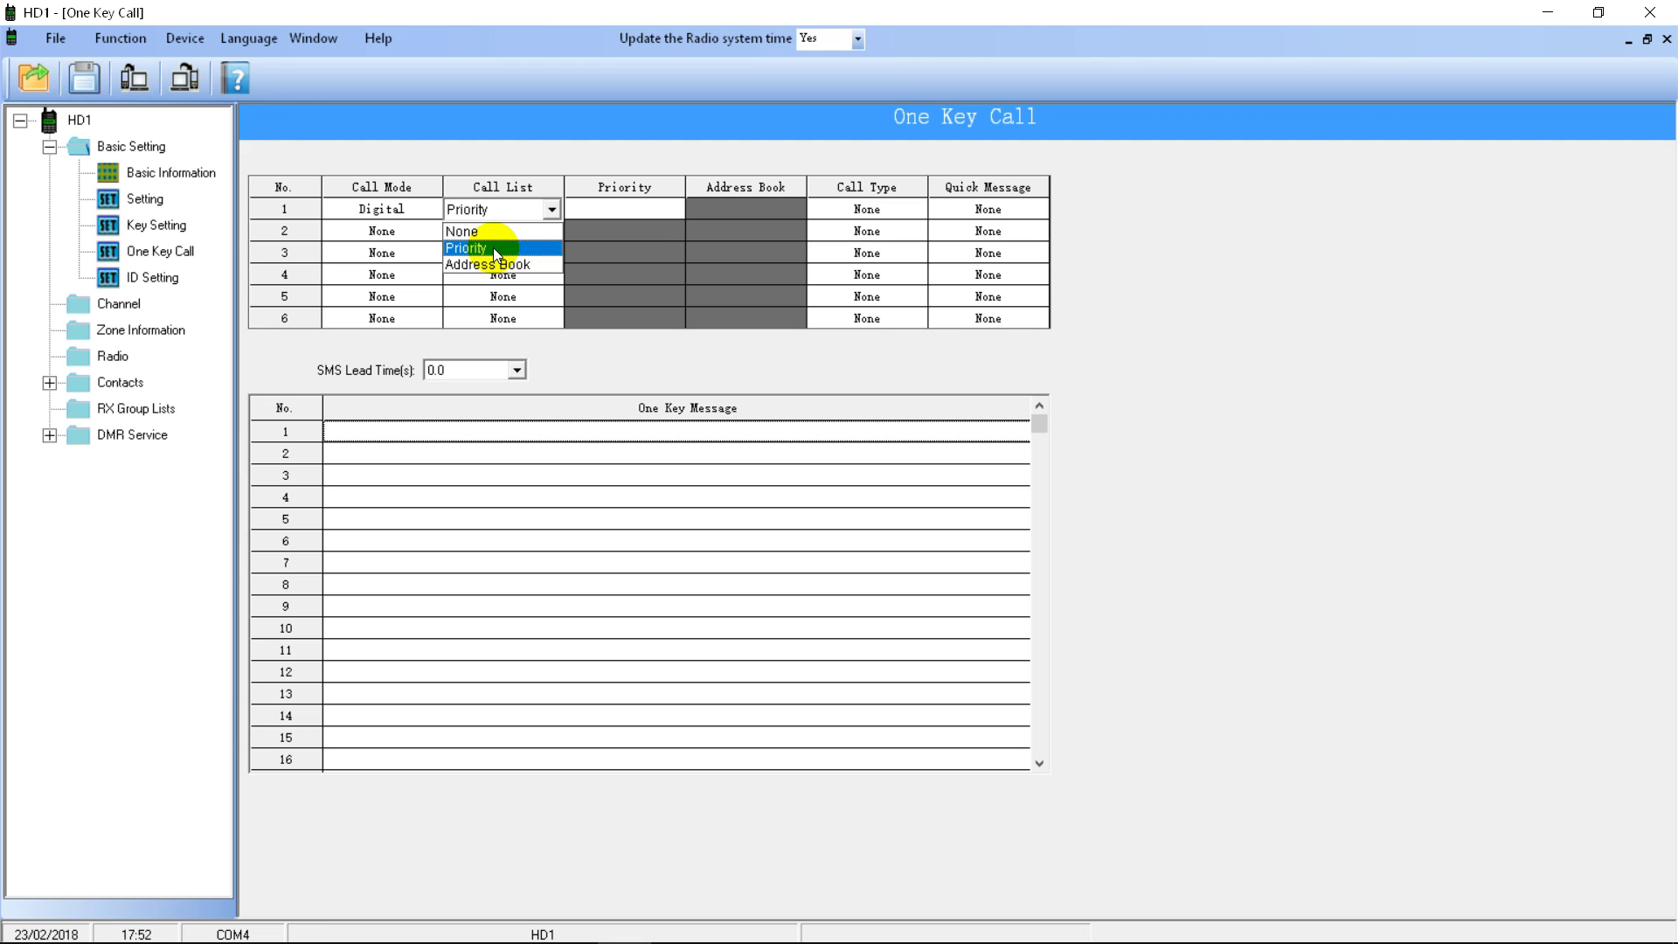
left_click(493, 249)
Step: Choose CALL2 as entry 1's priority call
left_click(634, 206)
left_click(622, 210)
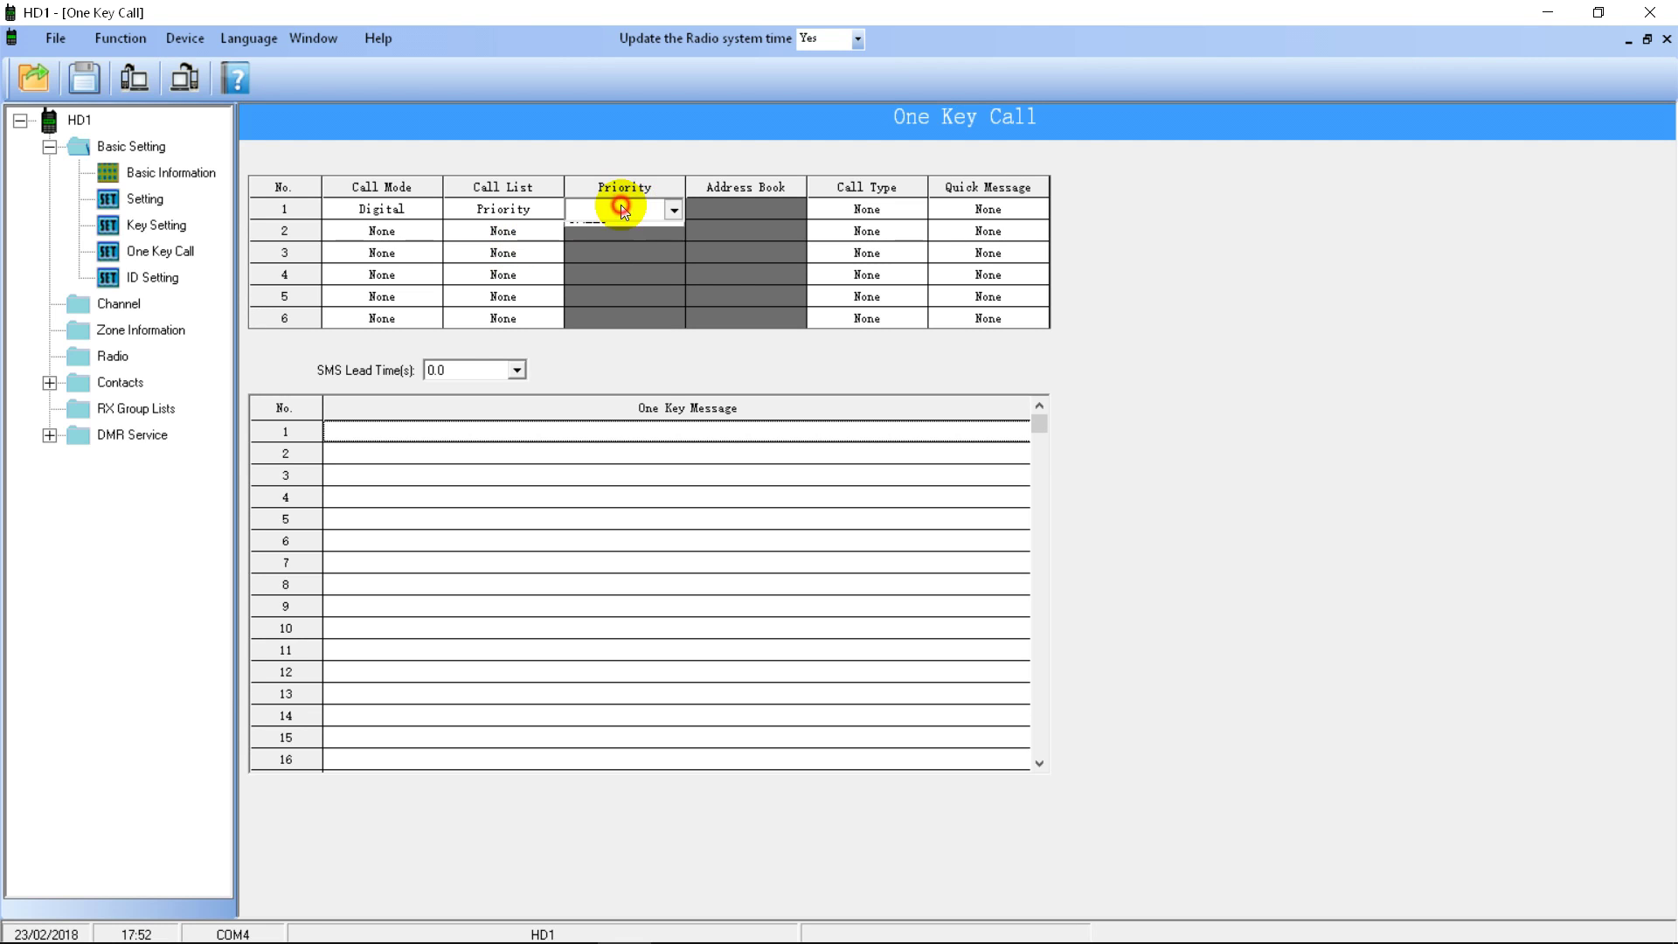
left_click(614, 230)
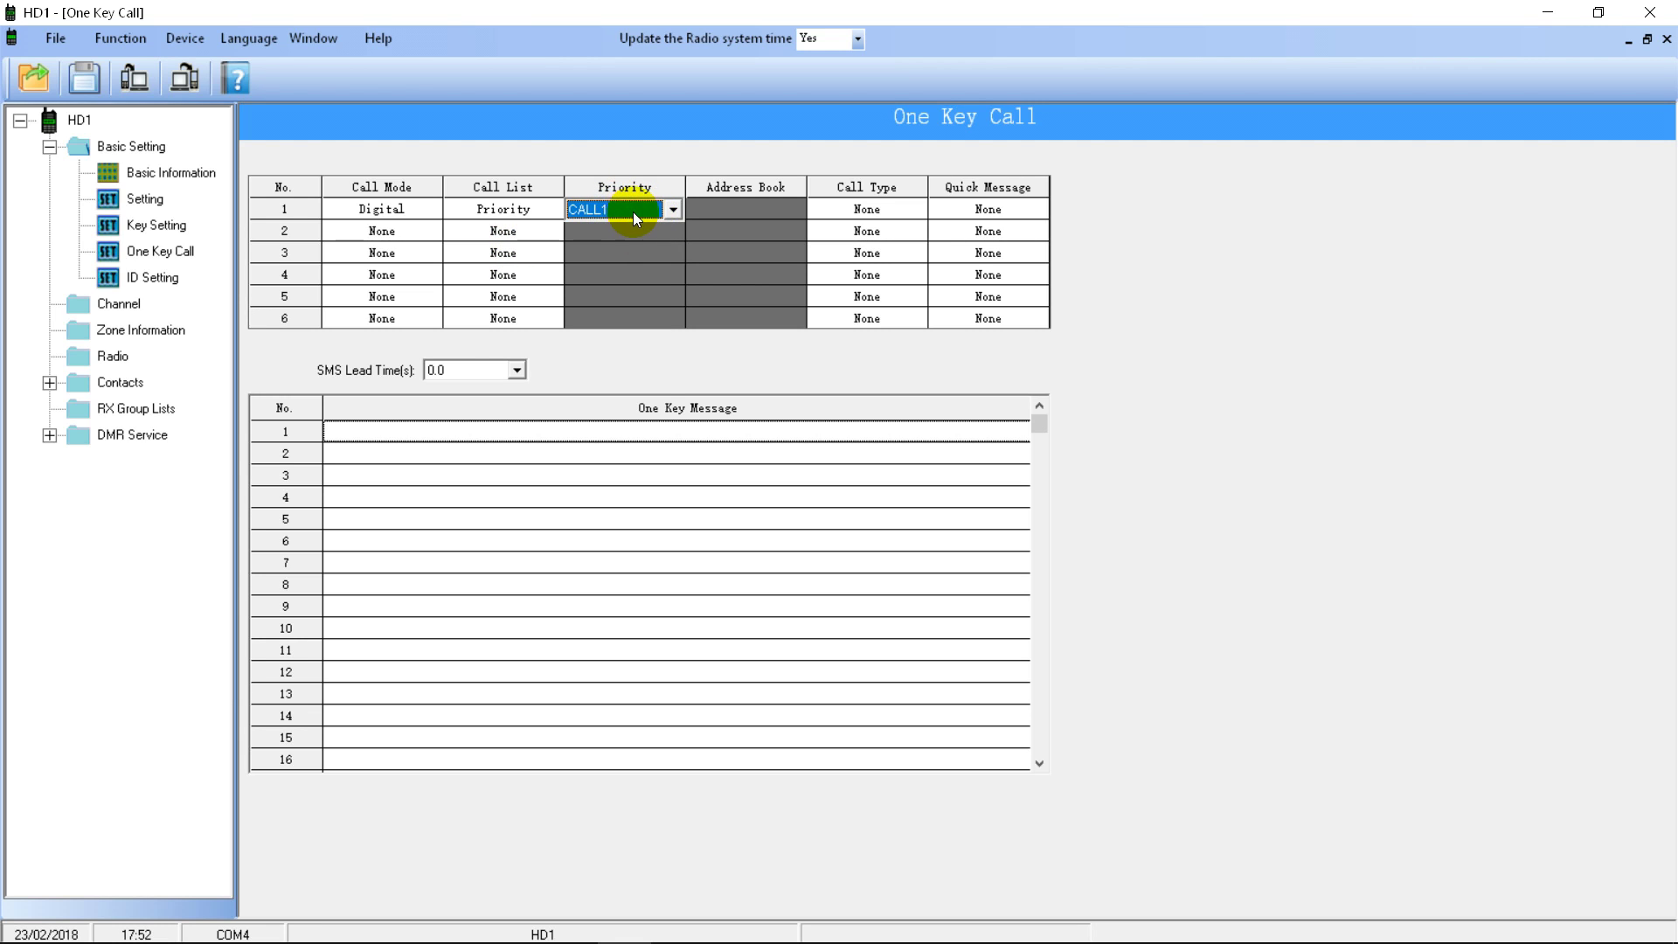
left_click(633, 211)
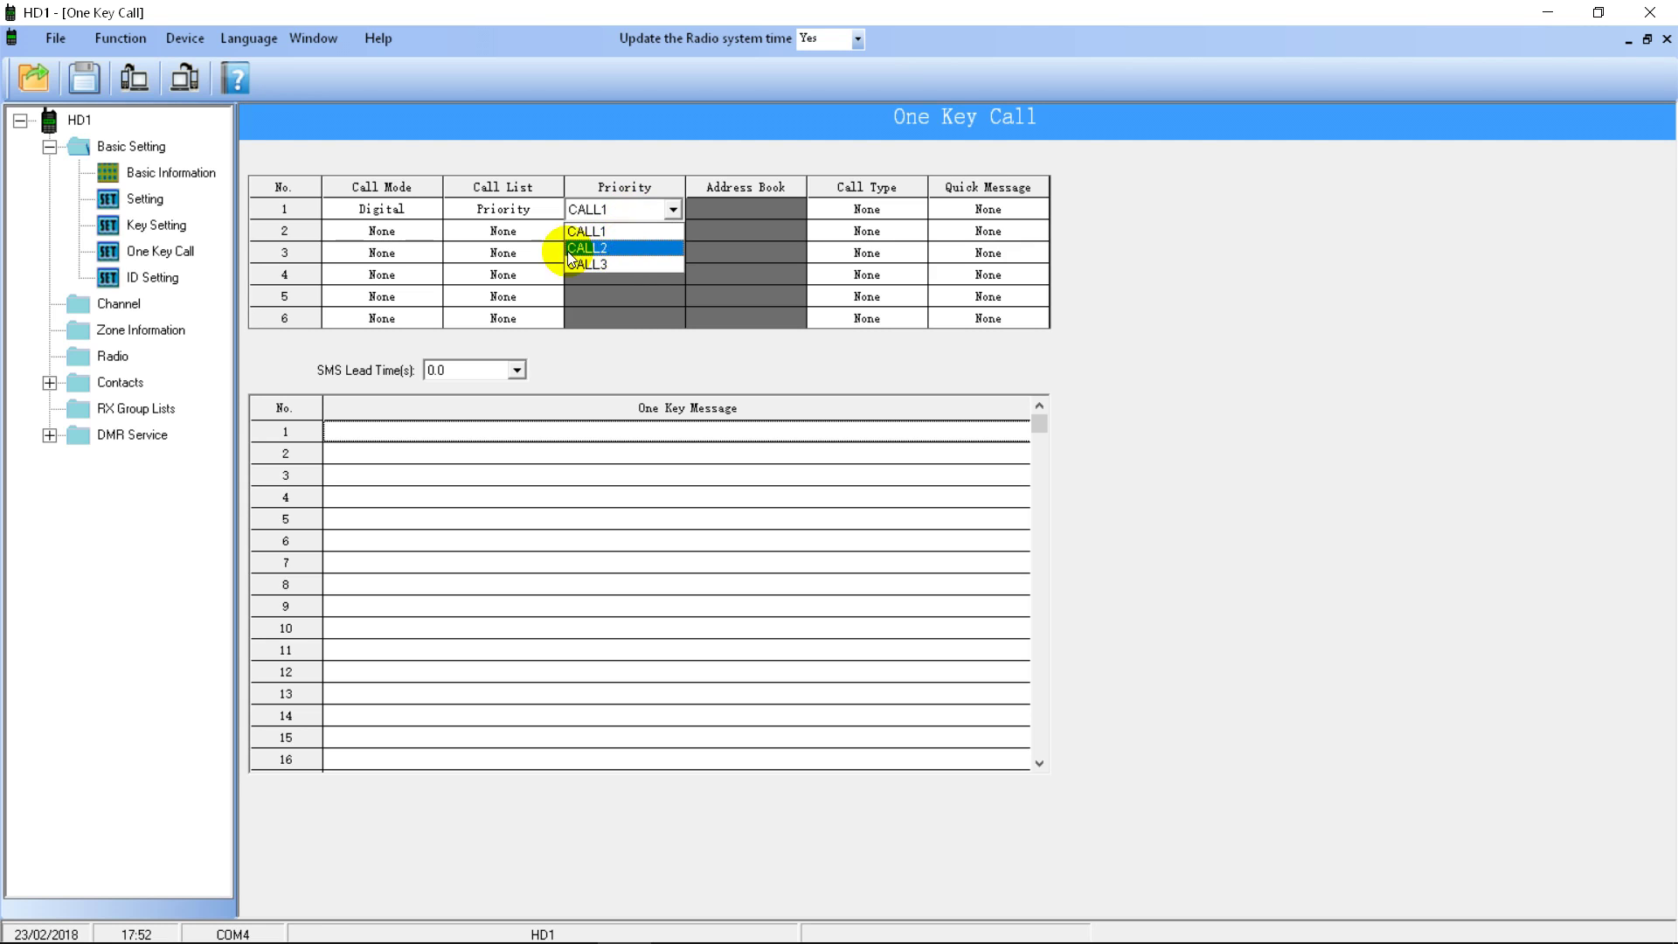
left_click(626, 250)
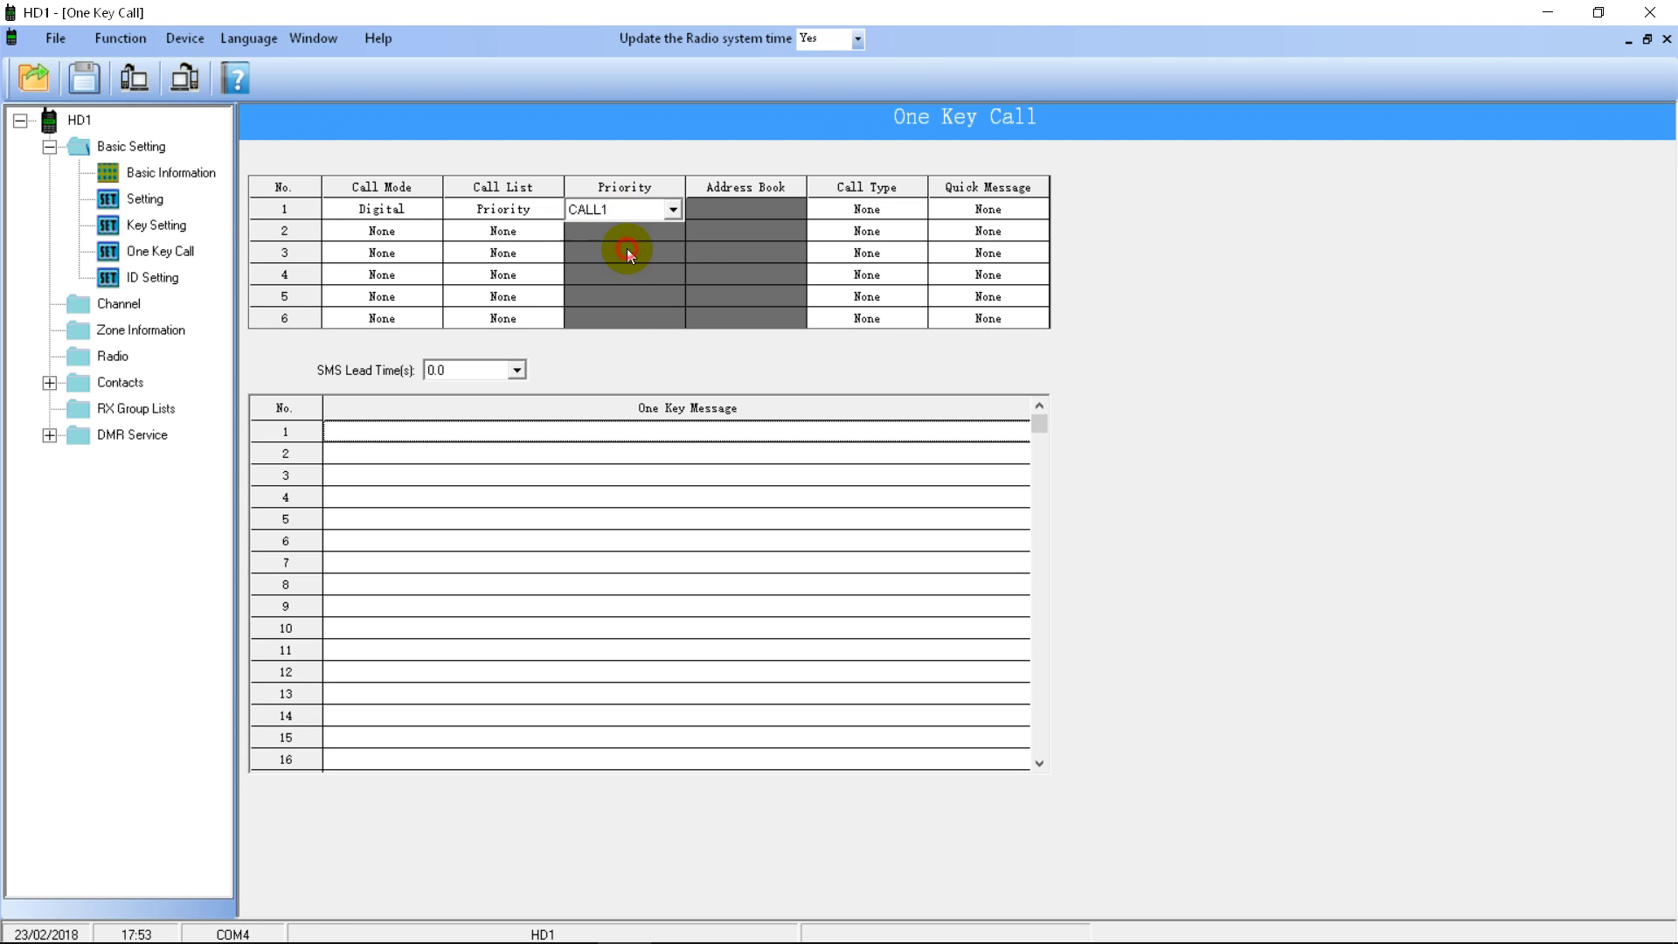
Step: Set entry 1's call type to Message
left_click(865, 210)
left_click(869, 210)
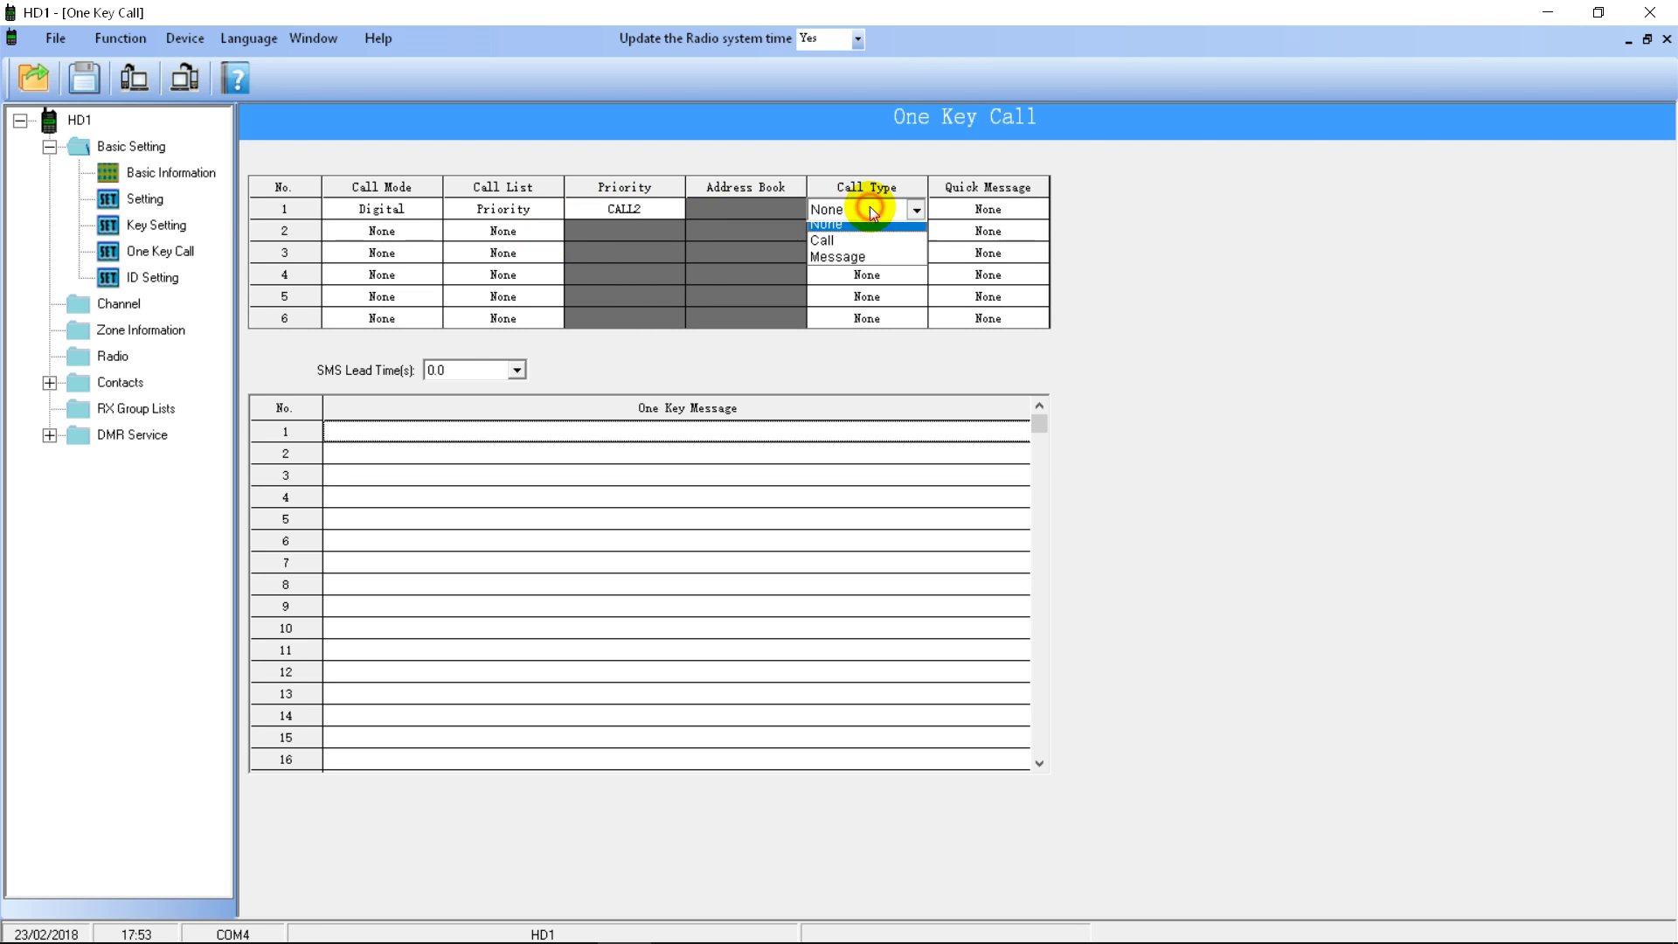
left_click(833, 248)
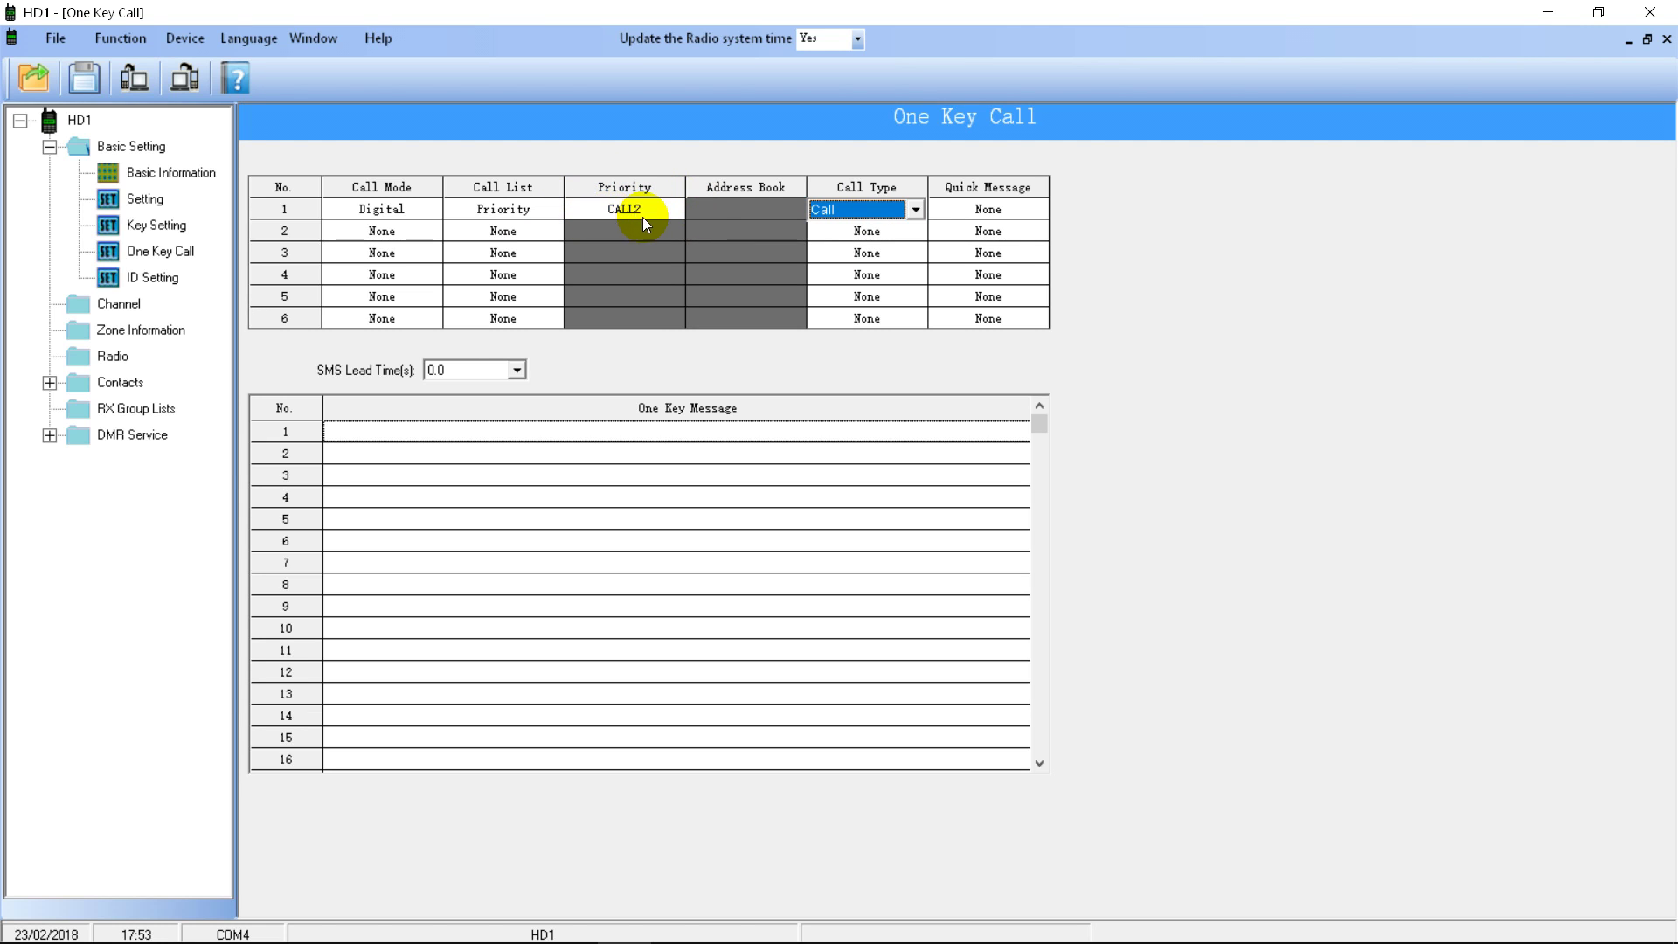
left_click(865, 210)
left_click(859, 264)
left_click(983, 210)
left_click(984, 210)
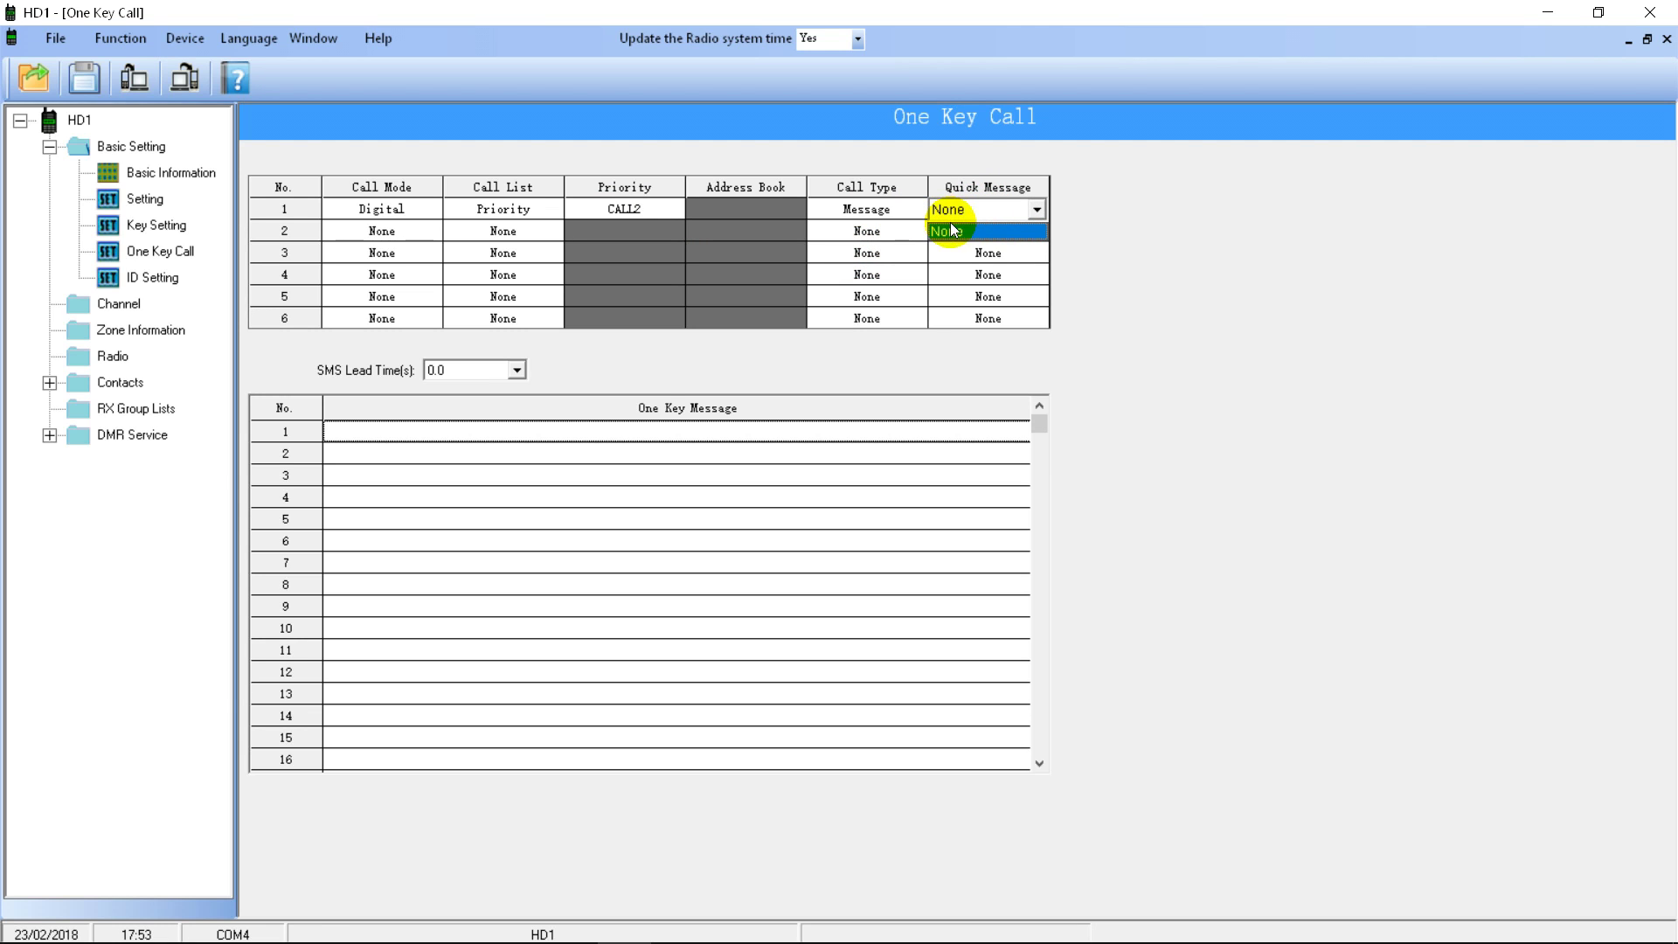
left_click(551, 431)
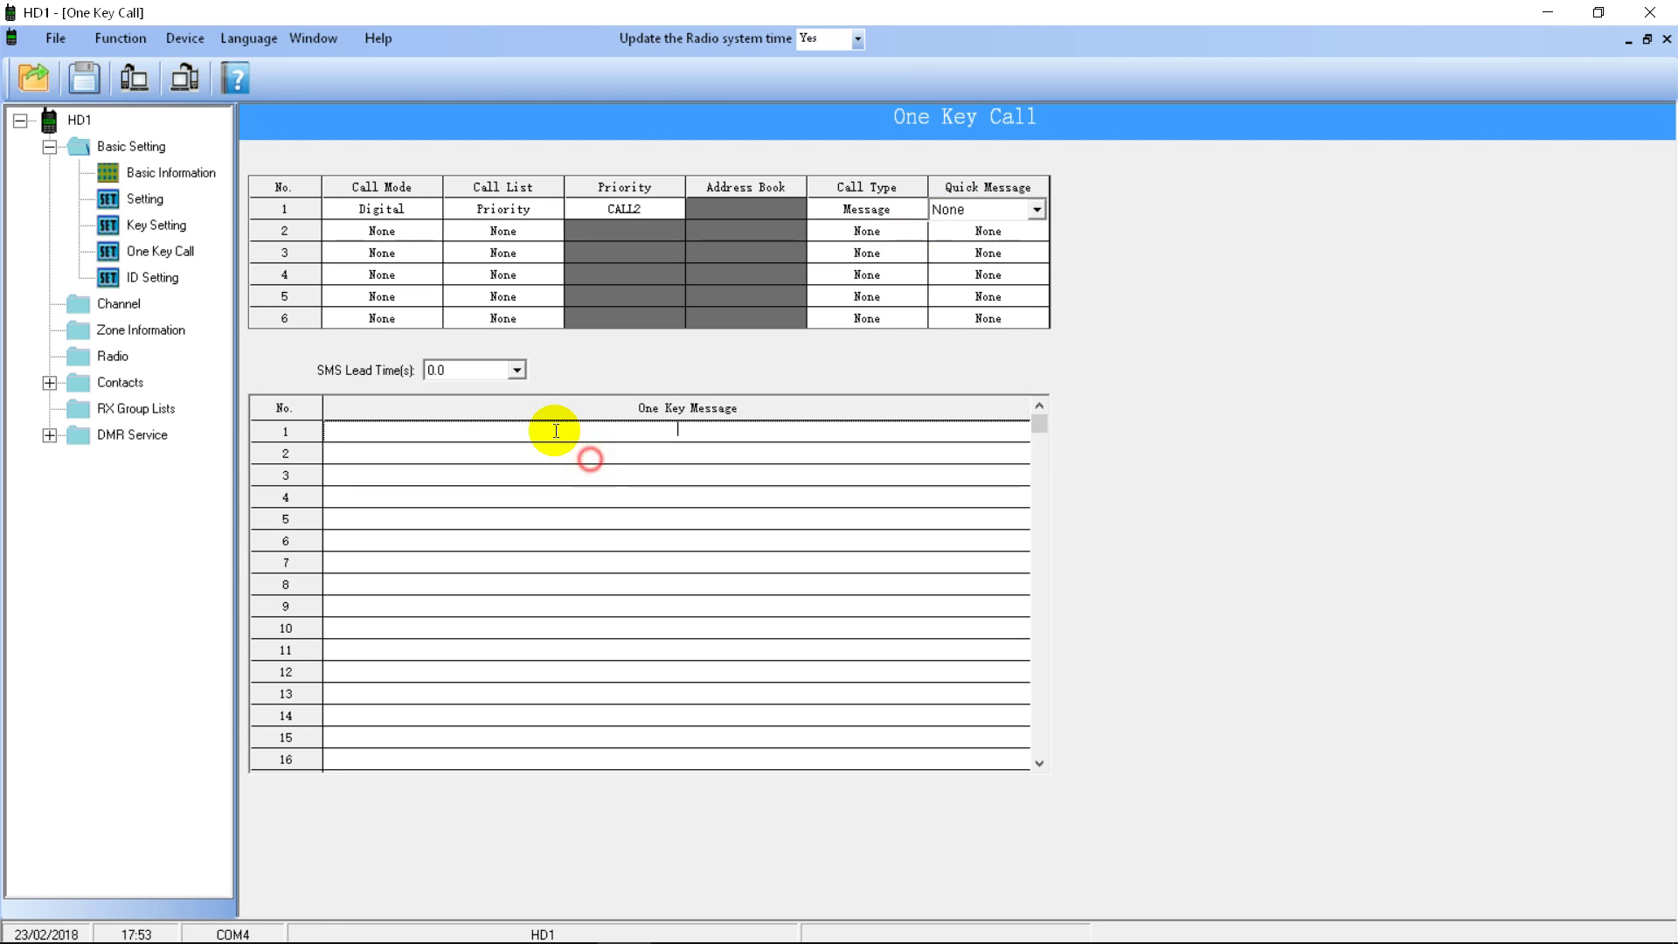
Step: Enter 'On scene' as the first one-key message
left_click(633, 435)
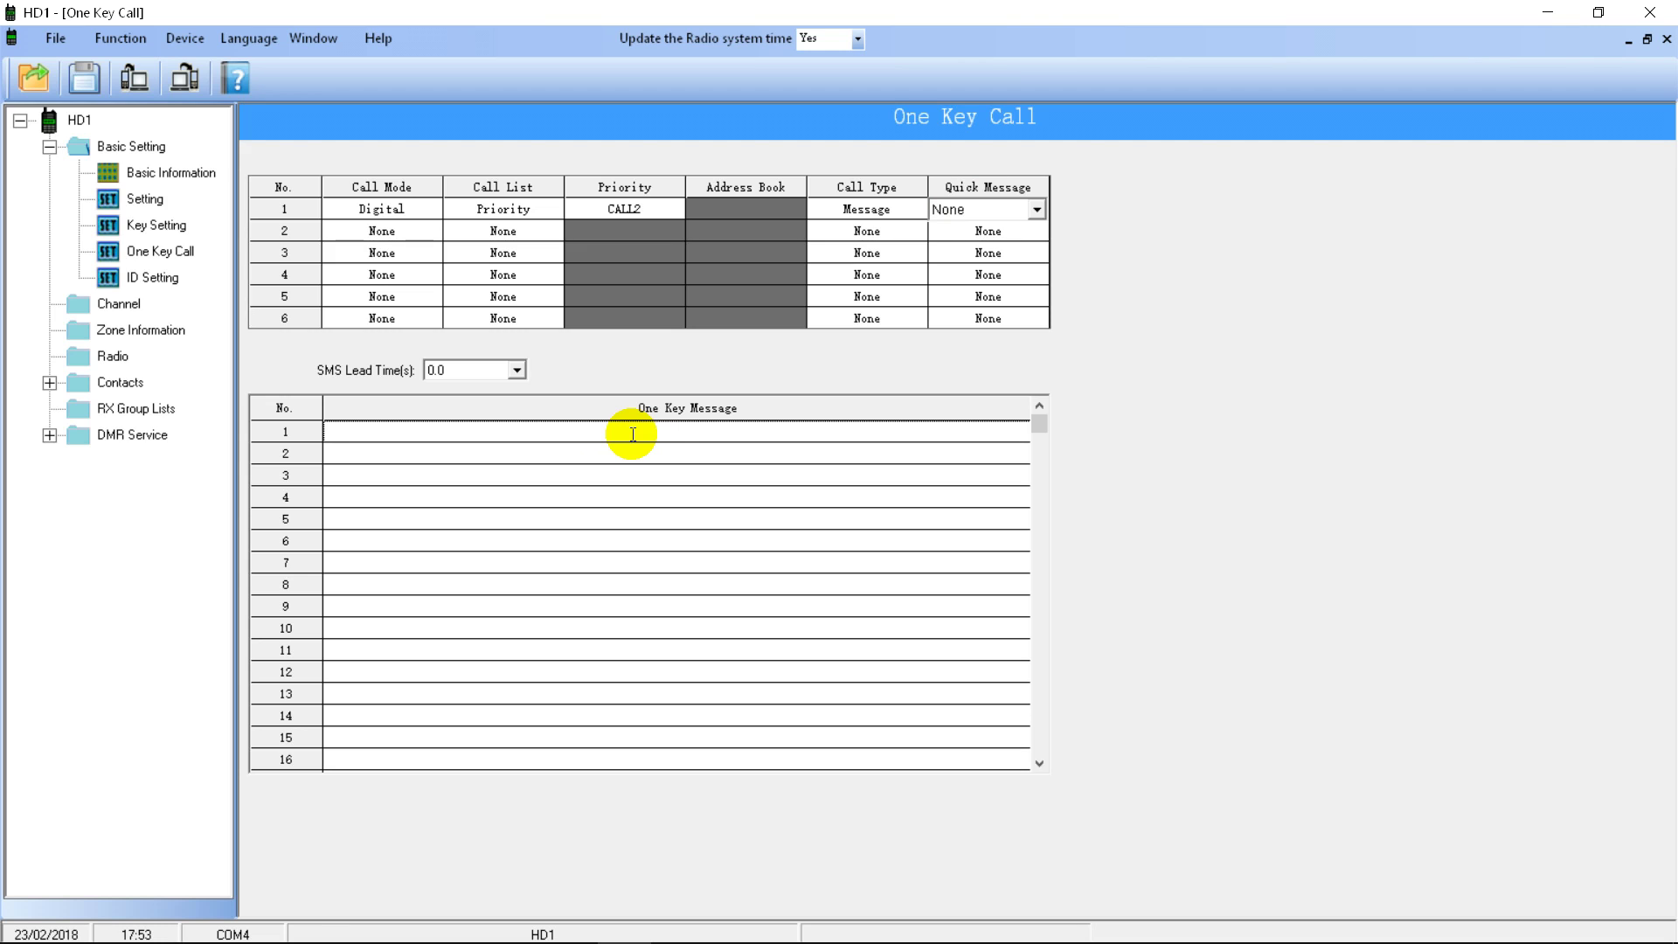
type("On scene")
left_click(665, 498)
Step: Give row 1 the Default SMS1 quick message
left_click(990, 213)
left_click(980, 211)
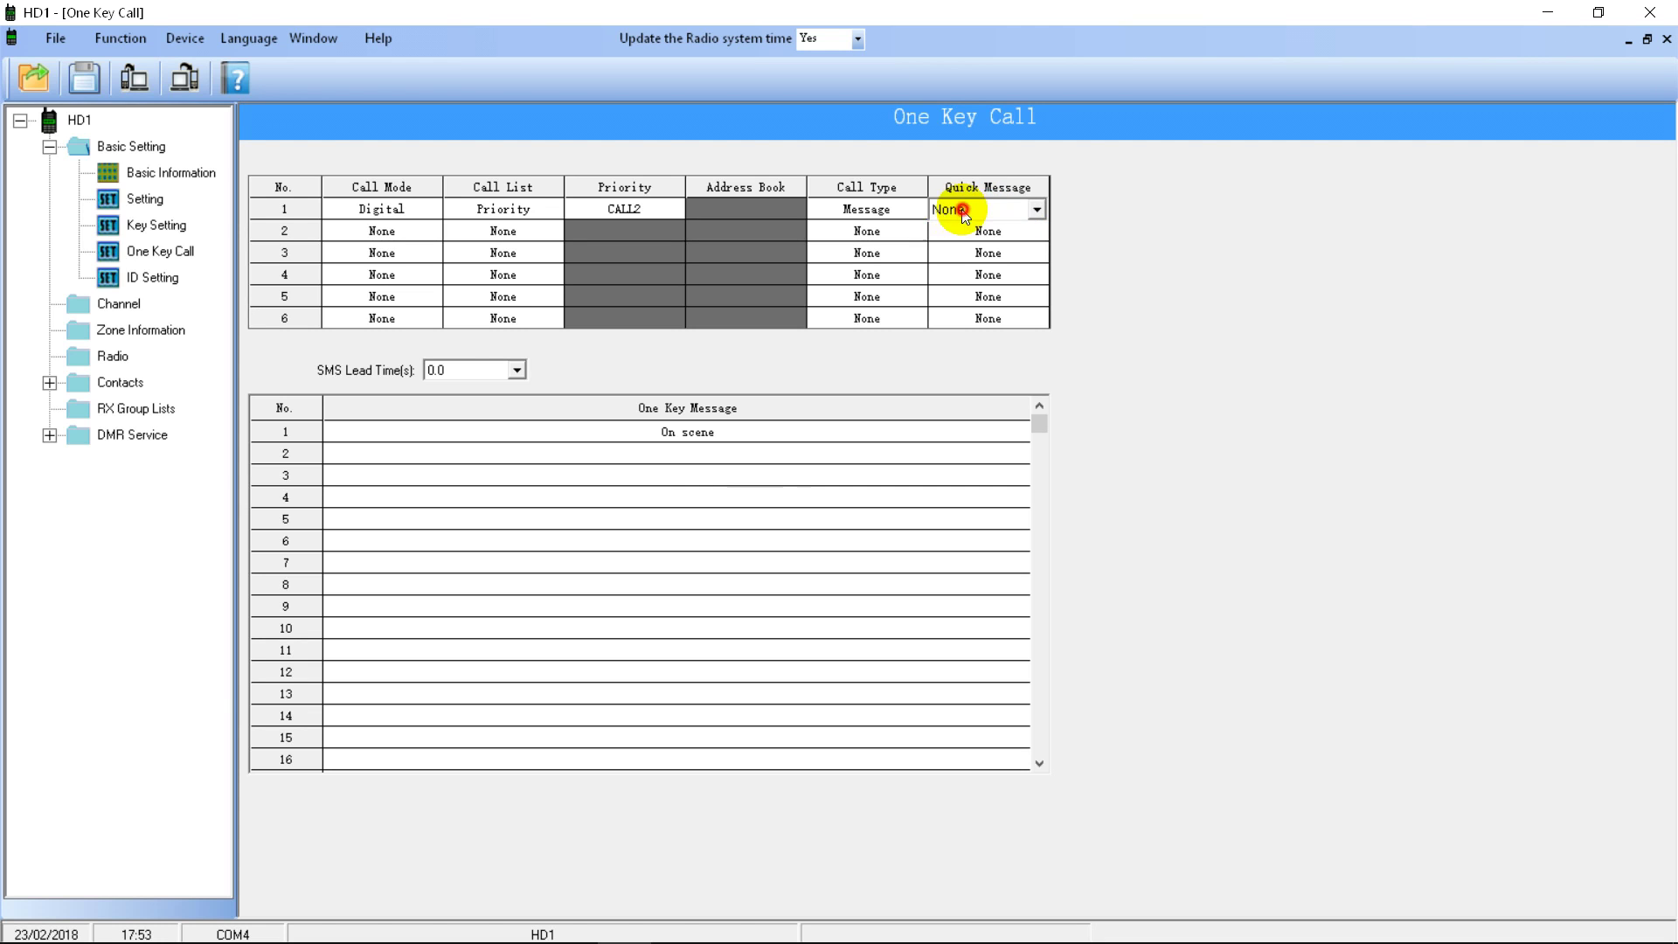
left_click(869, 210)
left_click(999, 210)
left_click(975, 228)
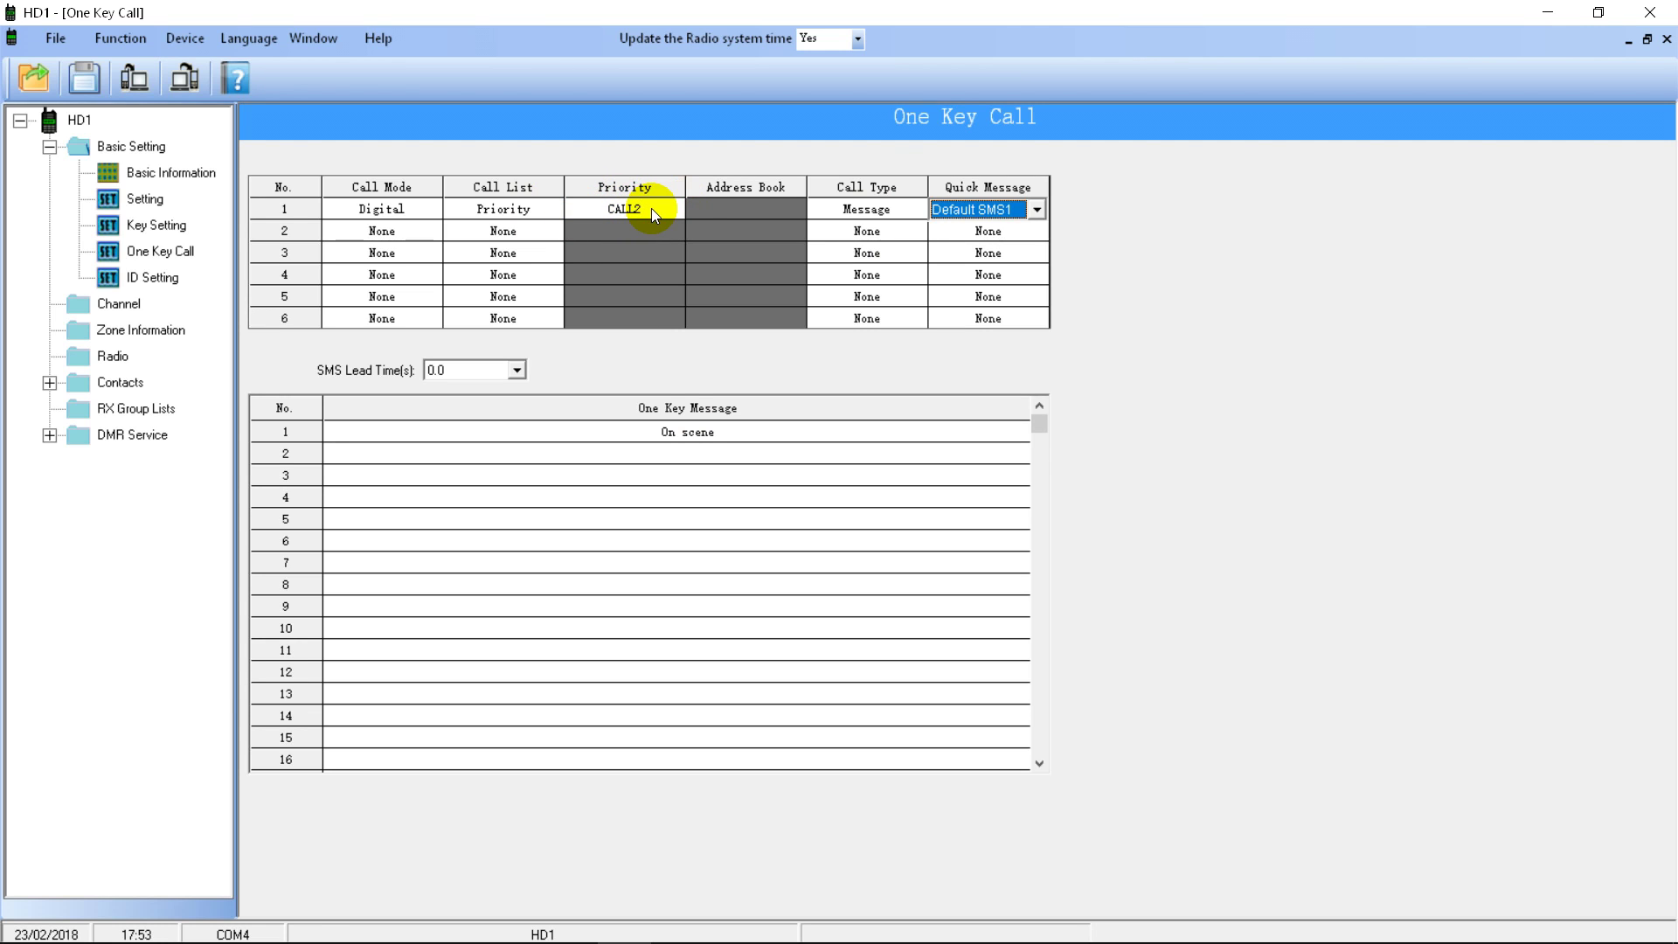
left_click(145, 277)
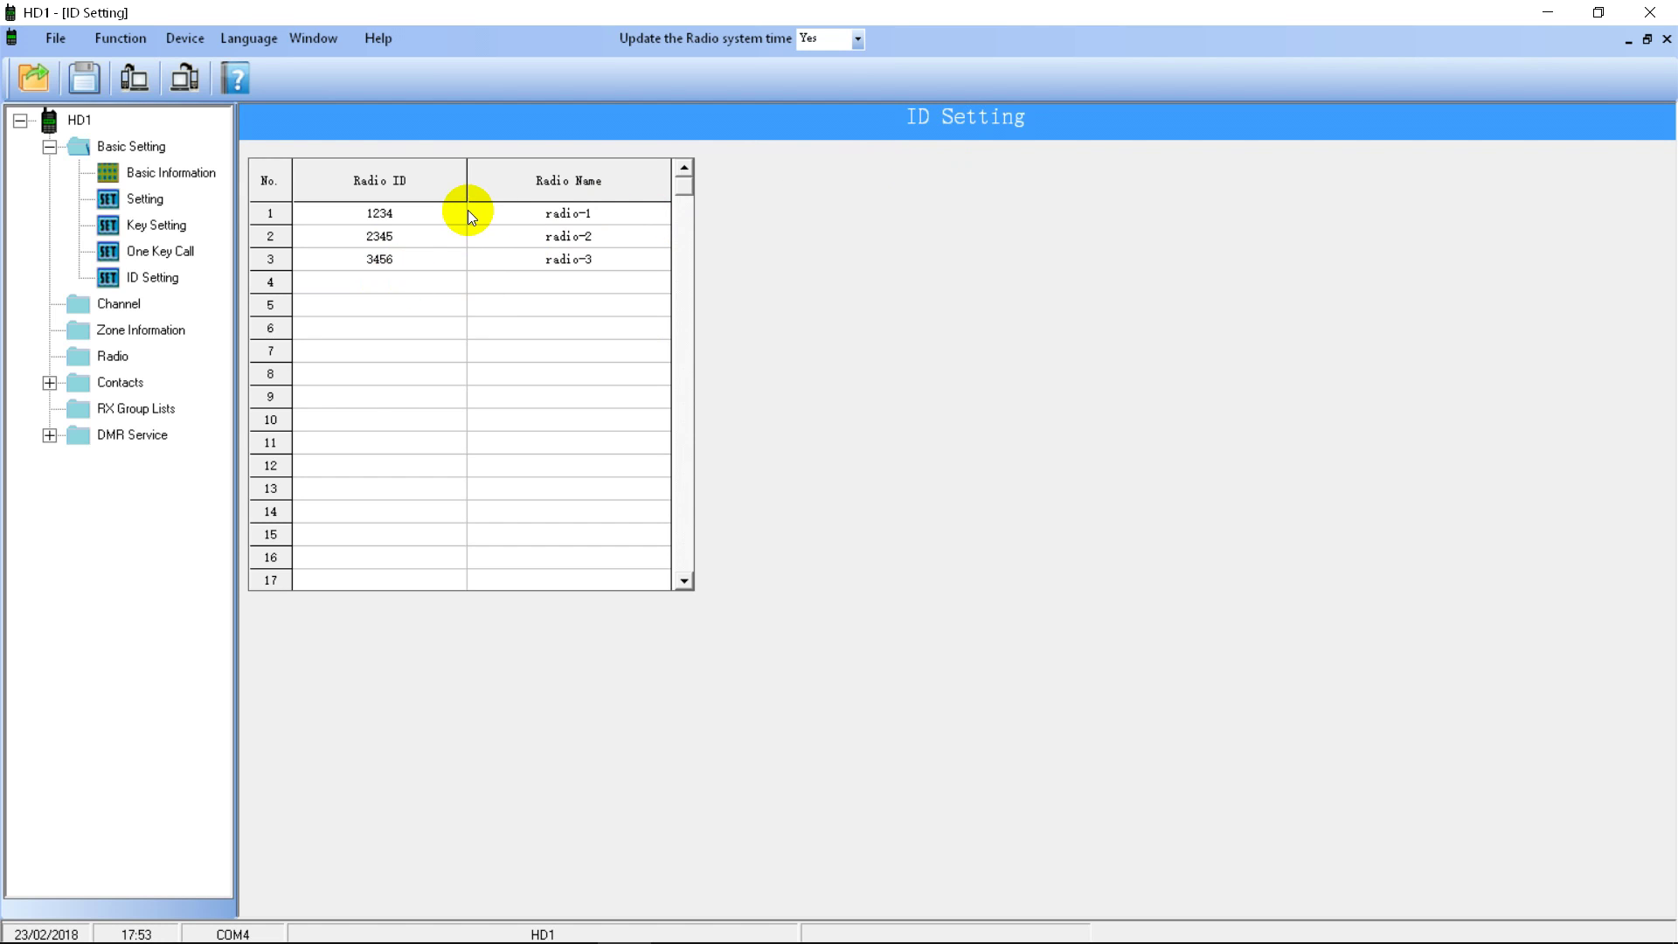
Step: Set the first radio ID to 2350000 named amateur
double_click(421, 213)
type("2350000")
double_click(564, 213)
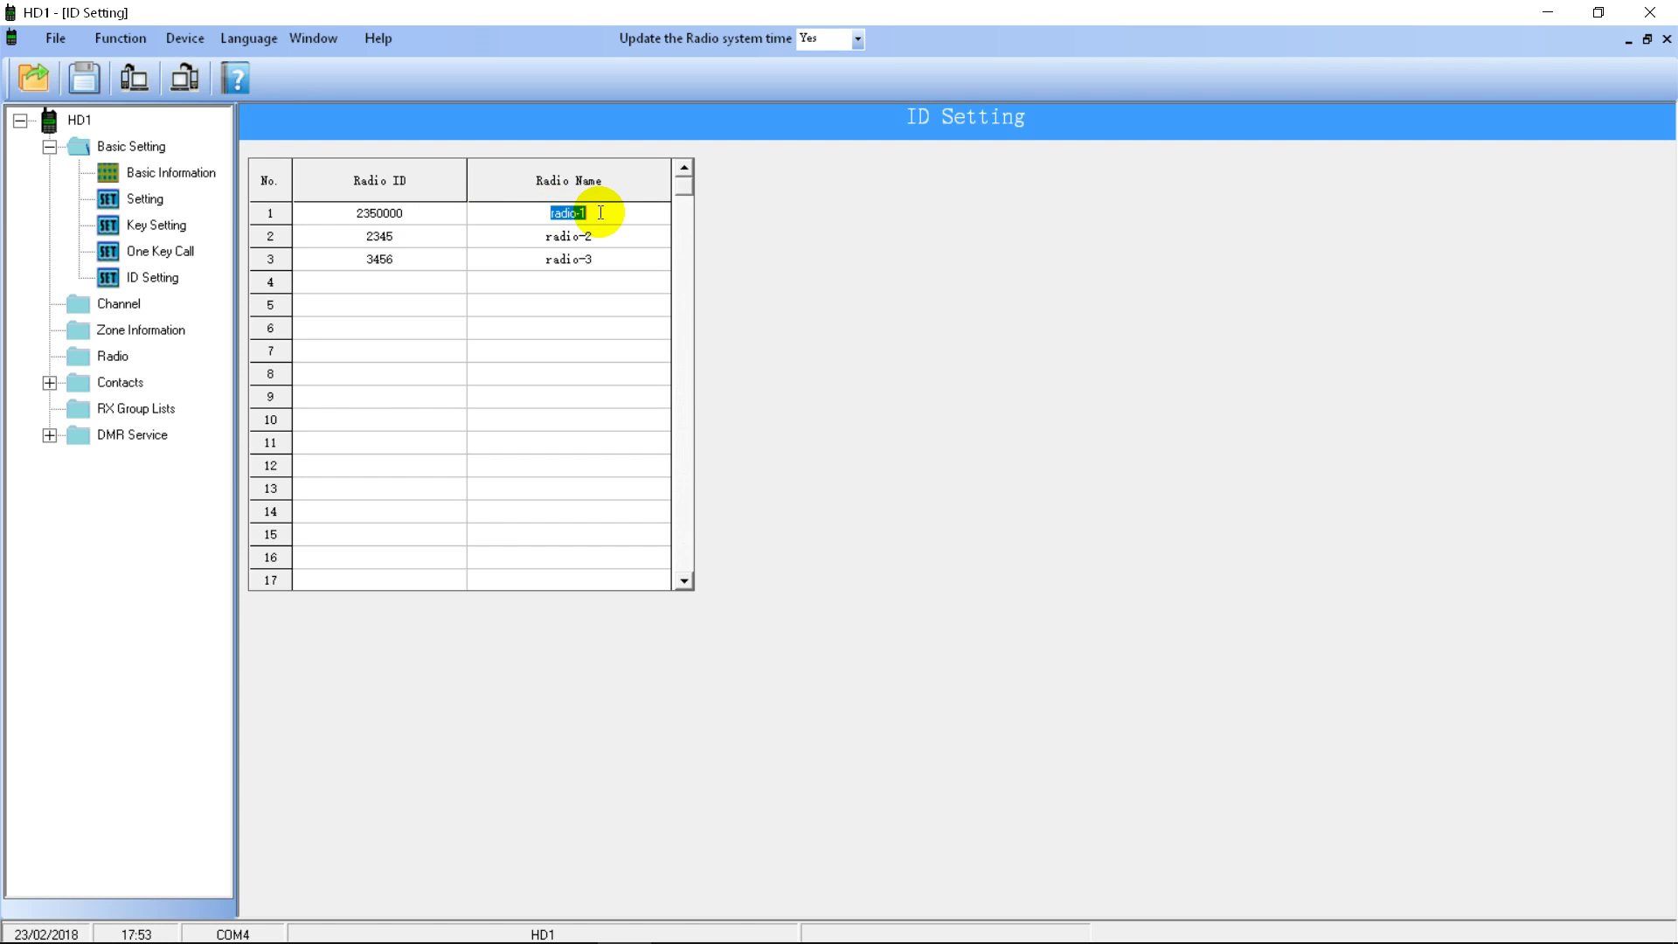
type("ama")
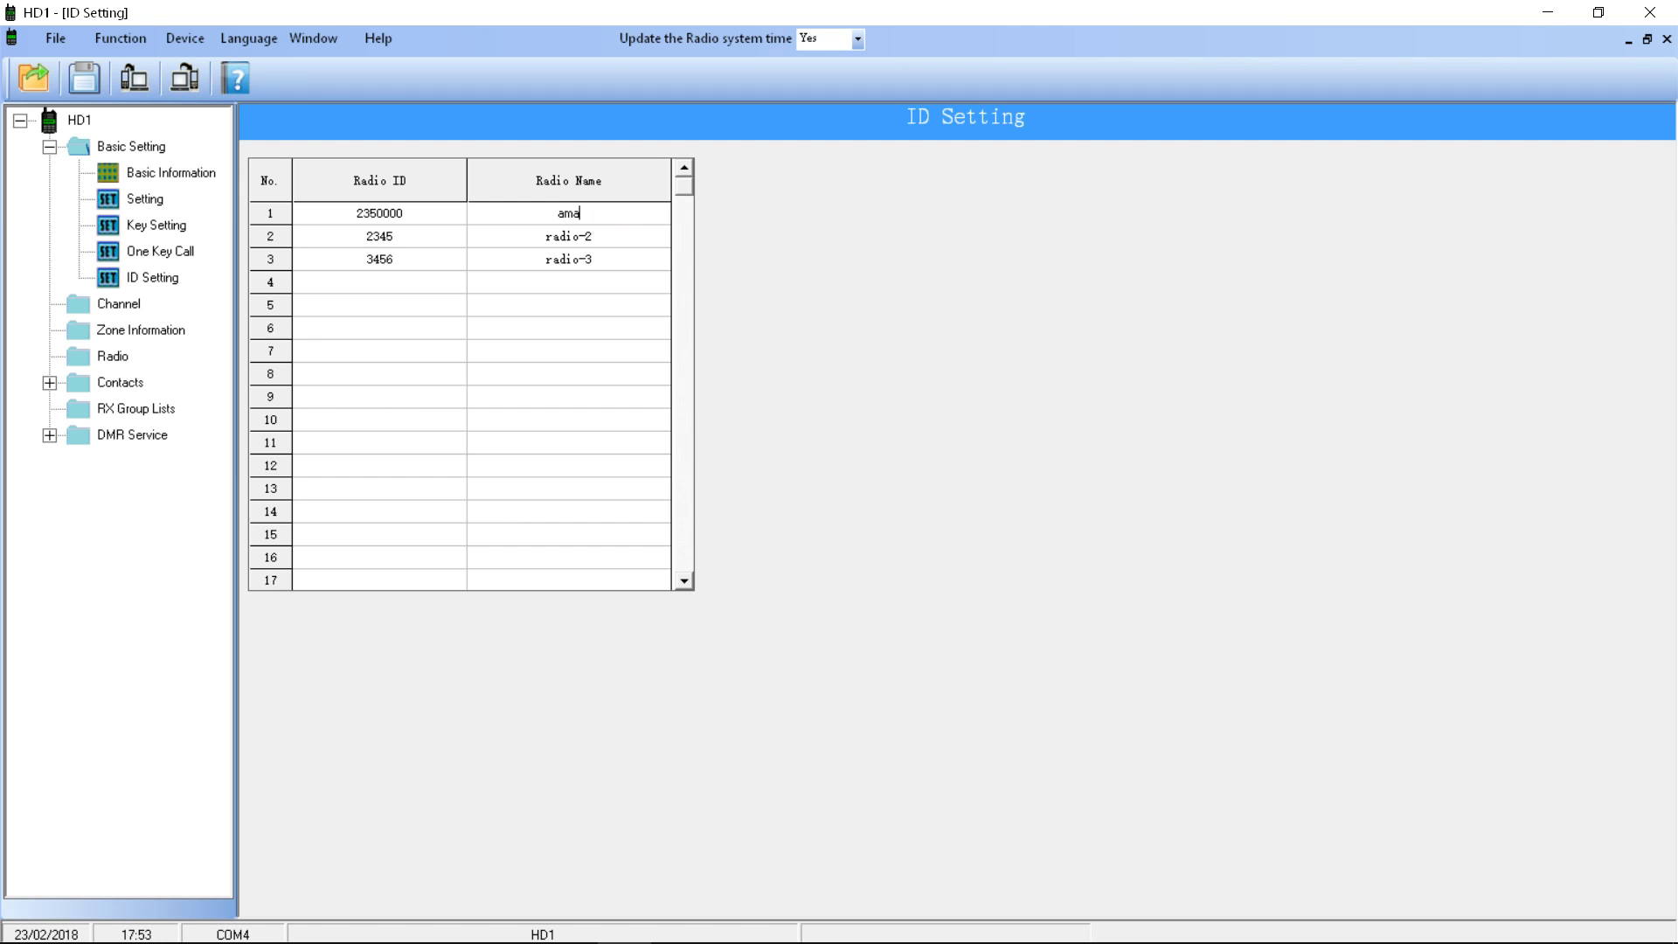
type("teur")
Step: Set the second radio ID to 500 named work
double_click(565, 250)
double_click(517, 232)
type("work")
double_click(362, 238)
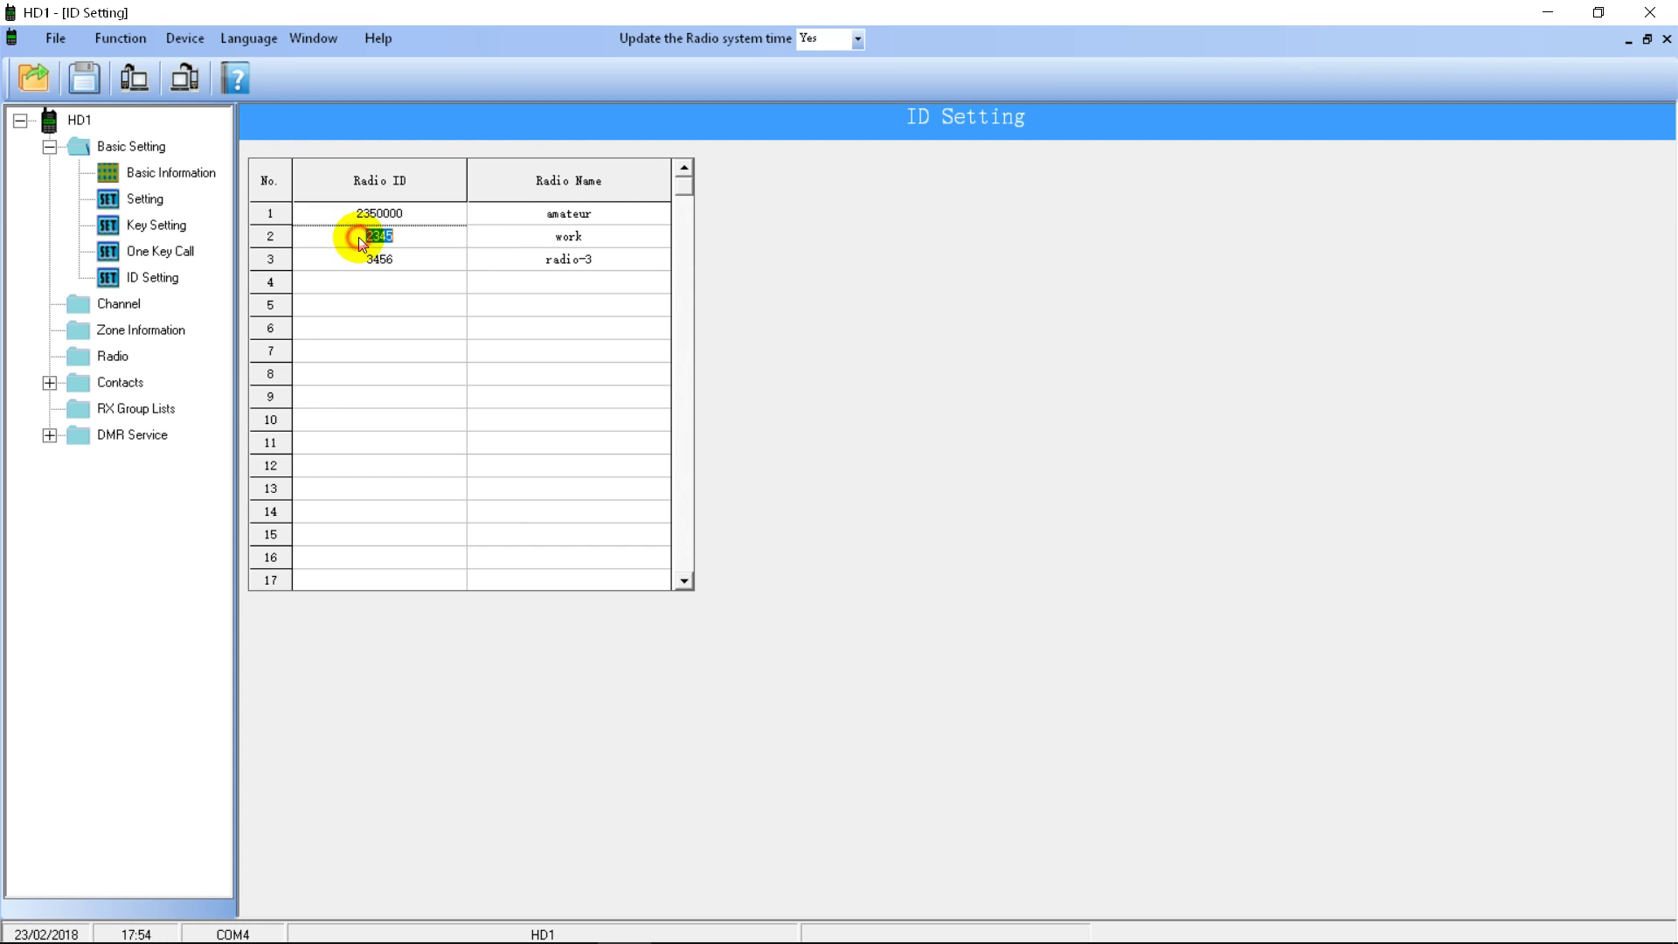
type("500")
key("Tab")
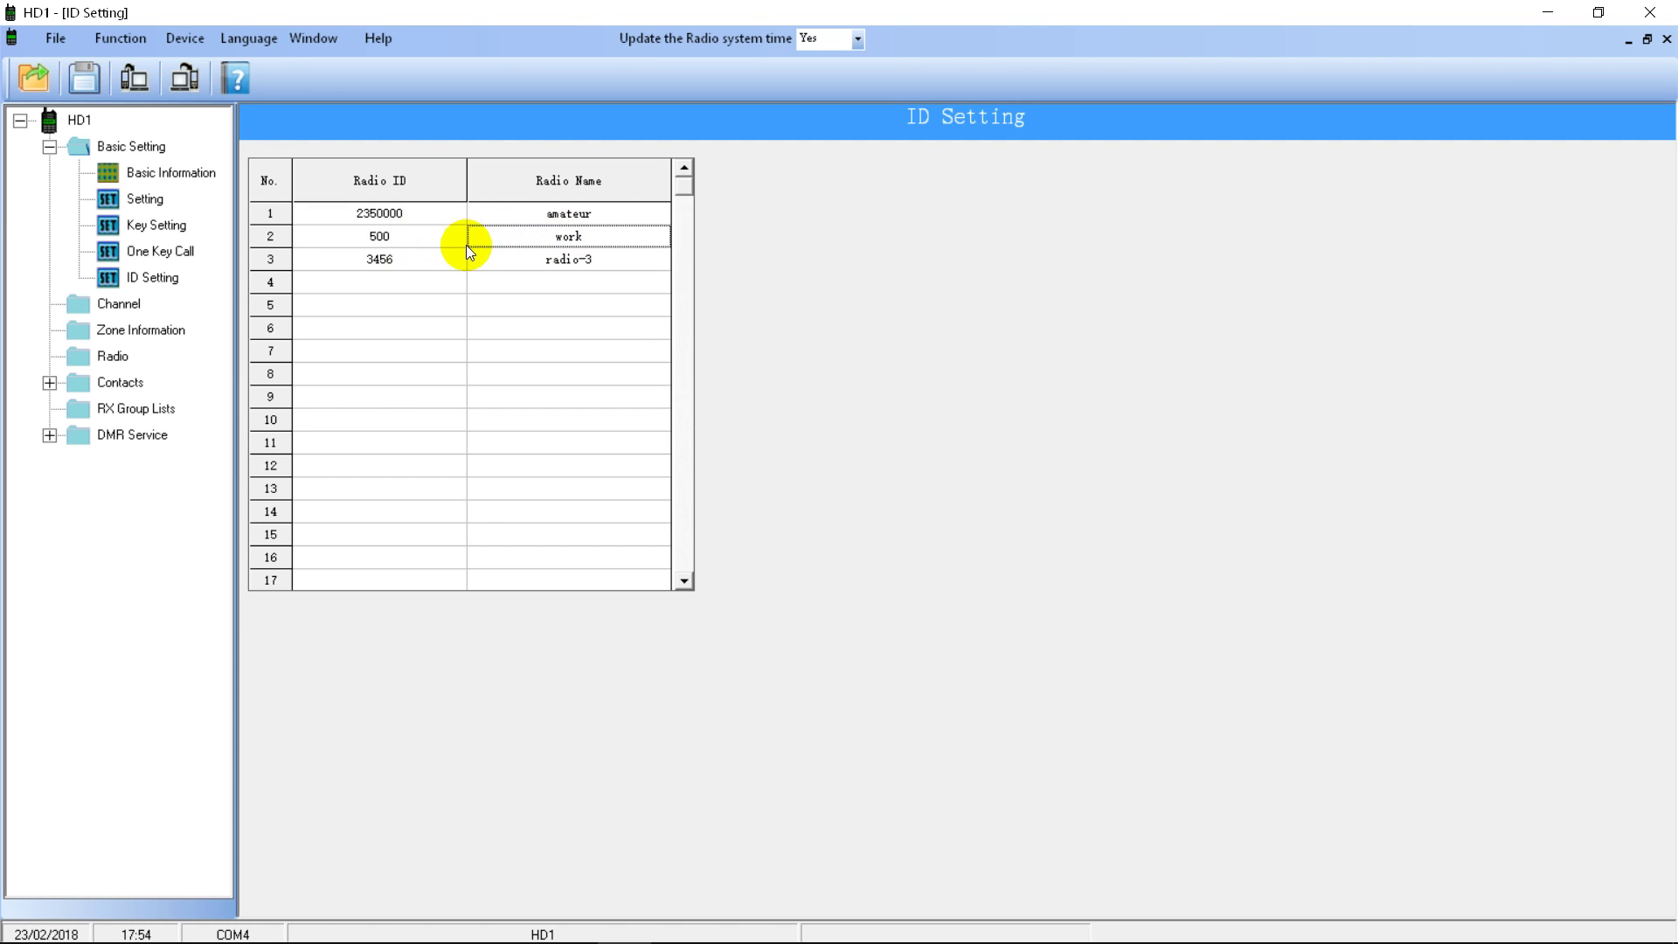
left_click(502, 255)
left_click(551, 267)
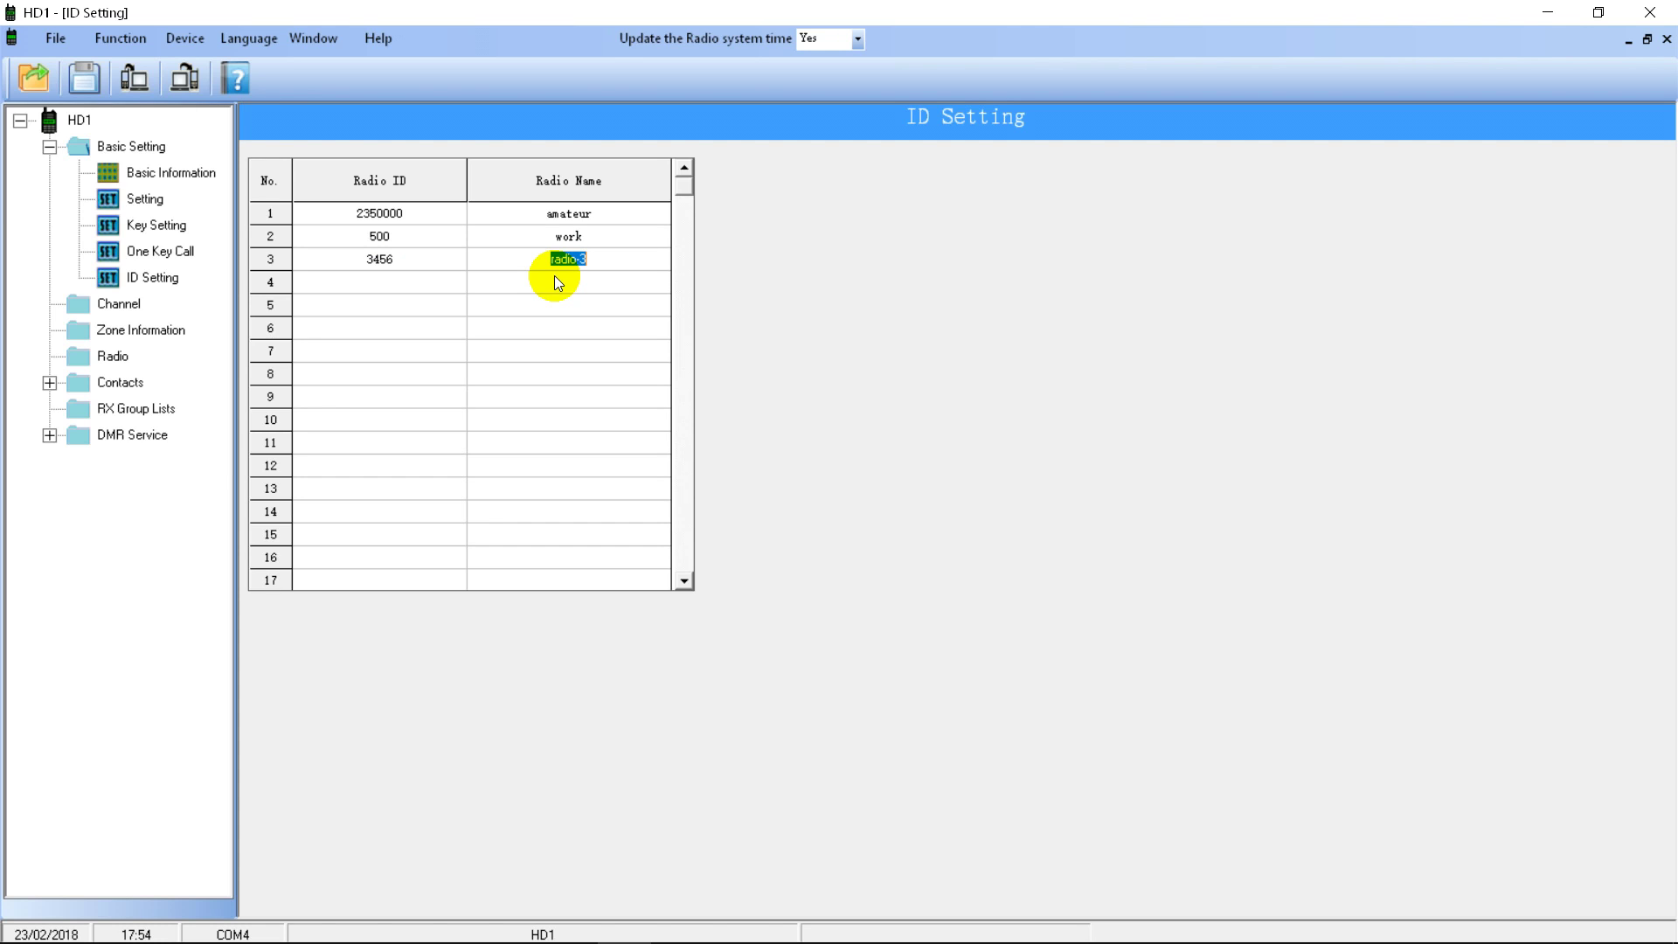
type("Tom")
left_click(380, 262)
left_click(379, 260)
type("2350001")
left_click(495, 250)
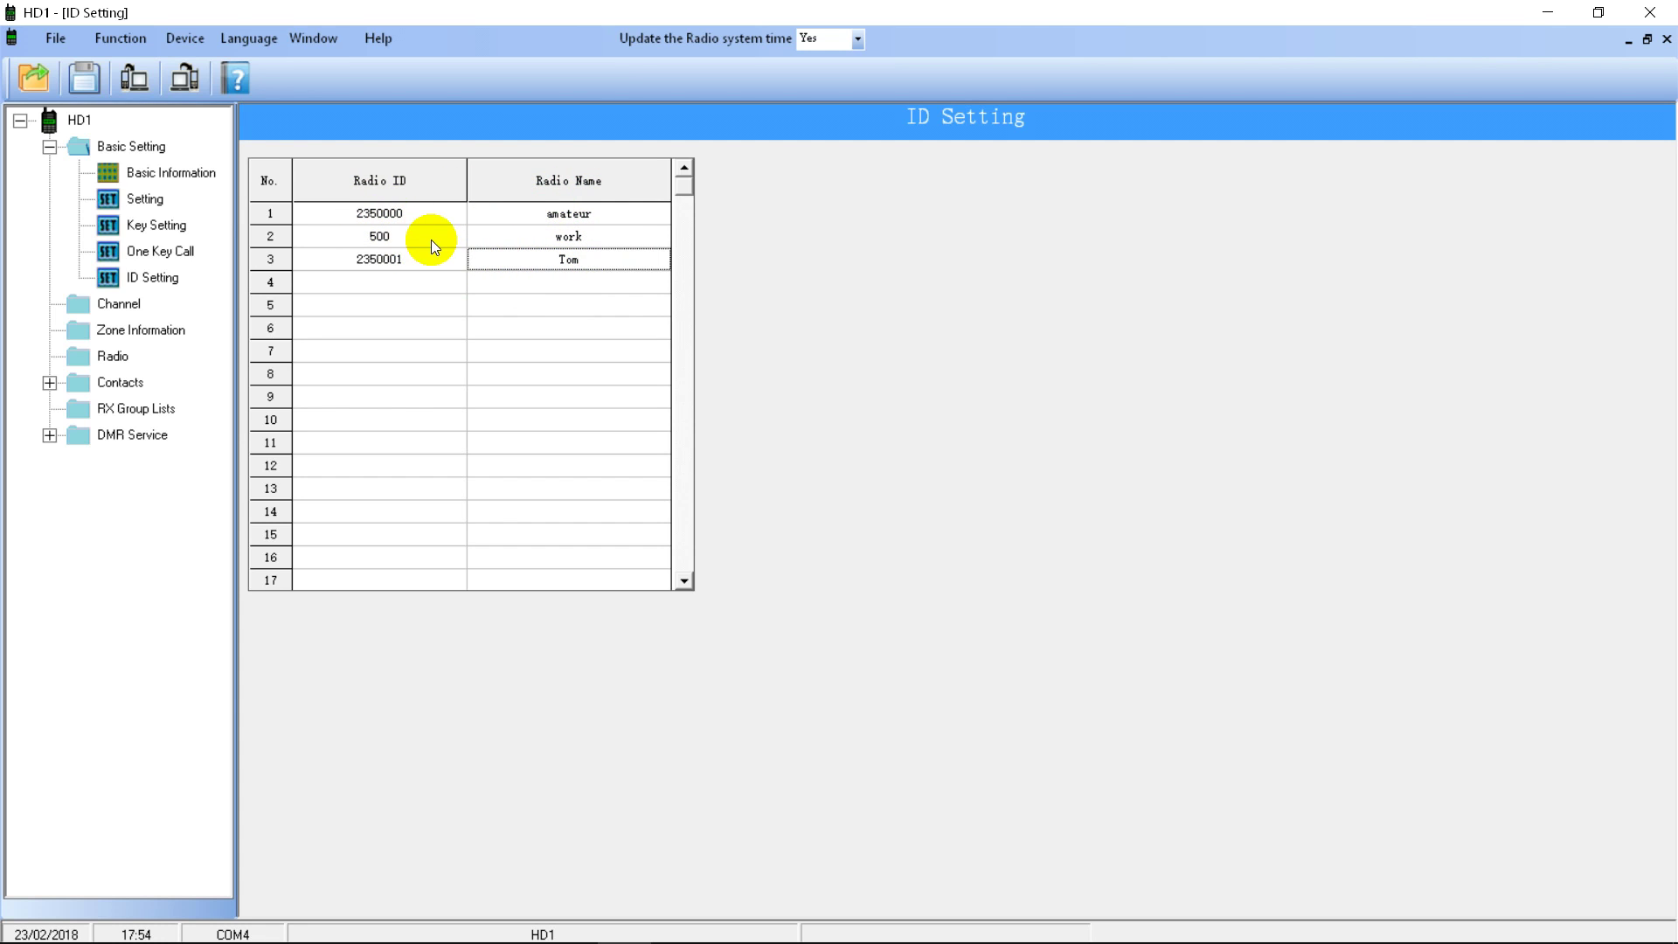
left_click(128, 308)
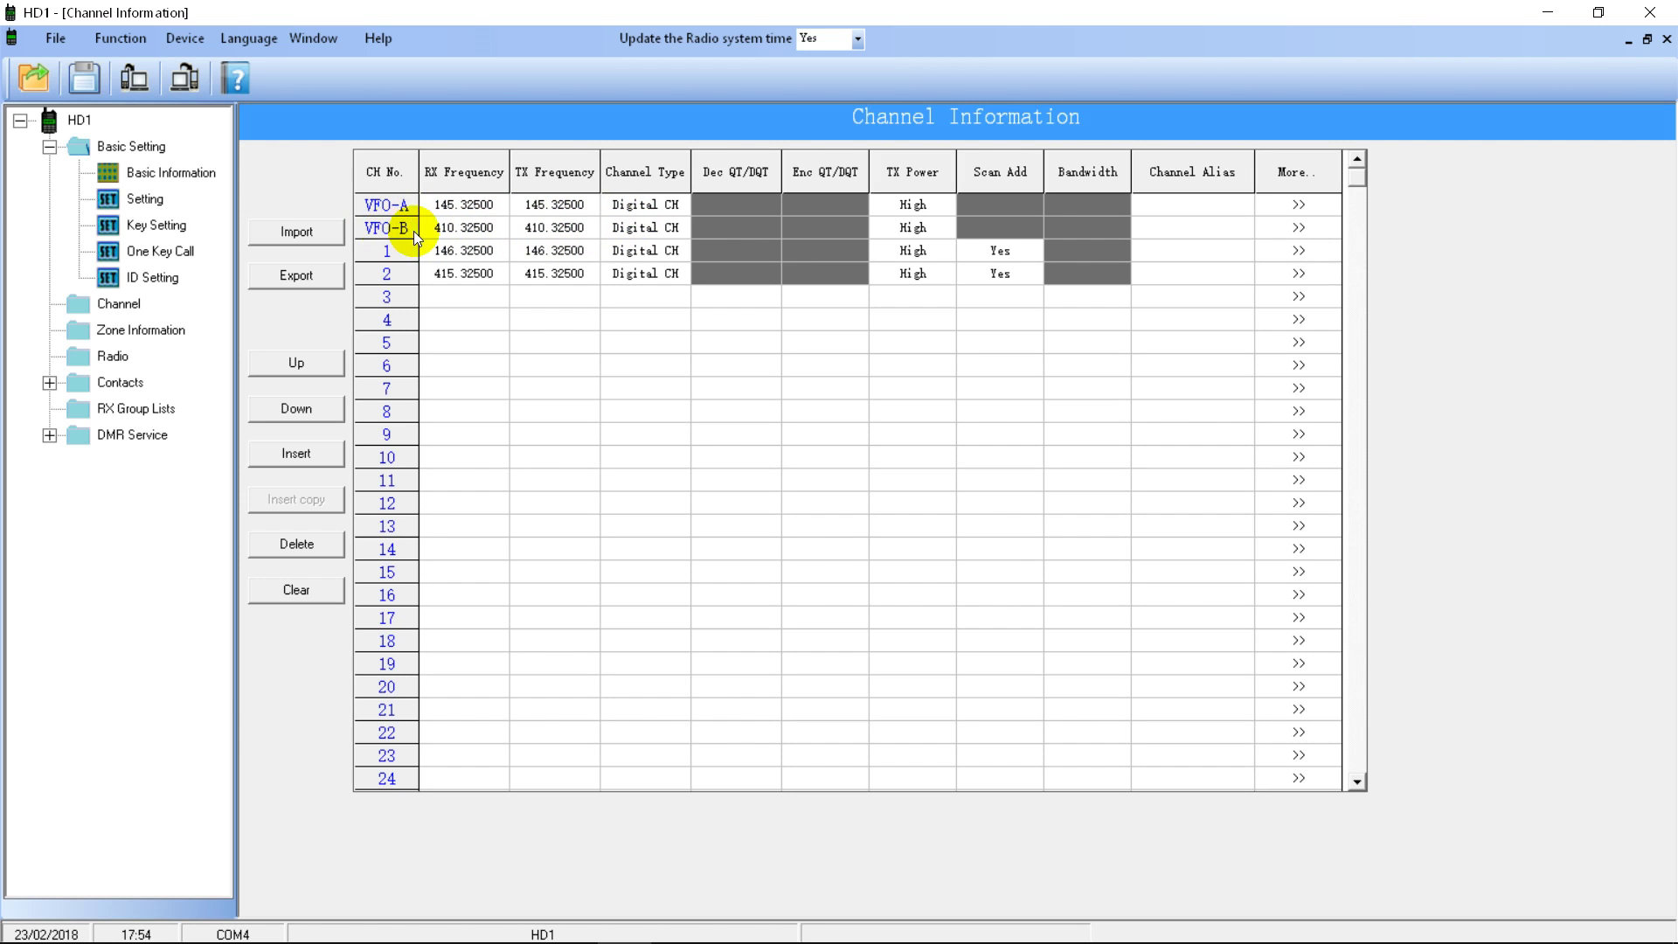
Step: Delete channels 2 and 1 from the channel list
left_click(398, 276)
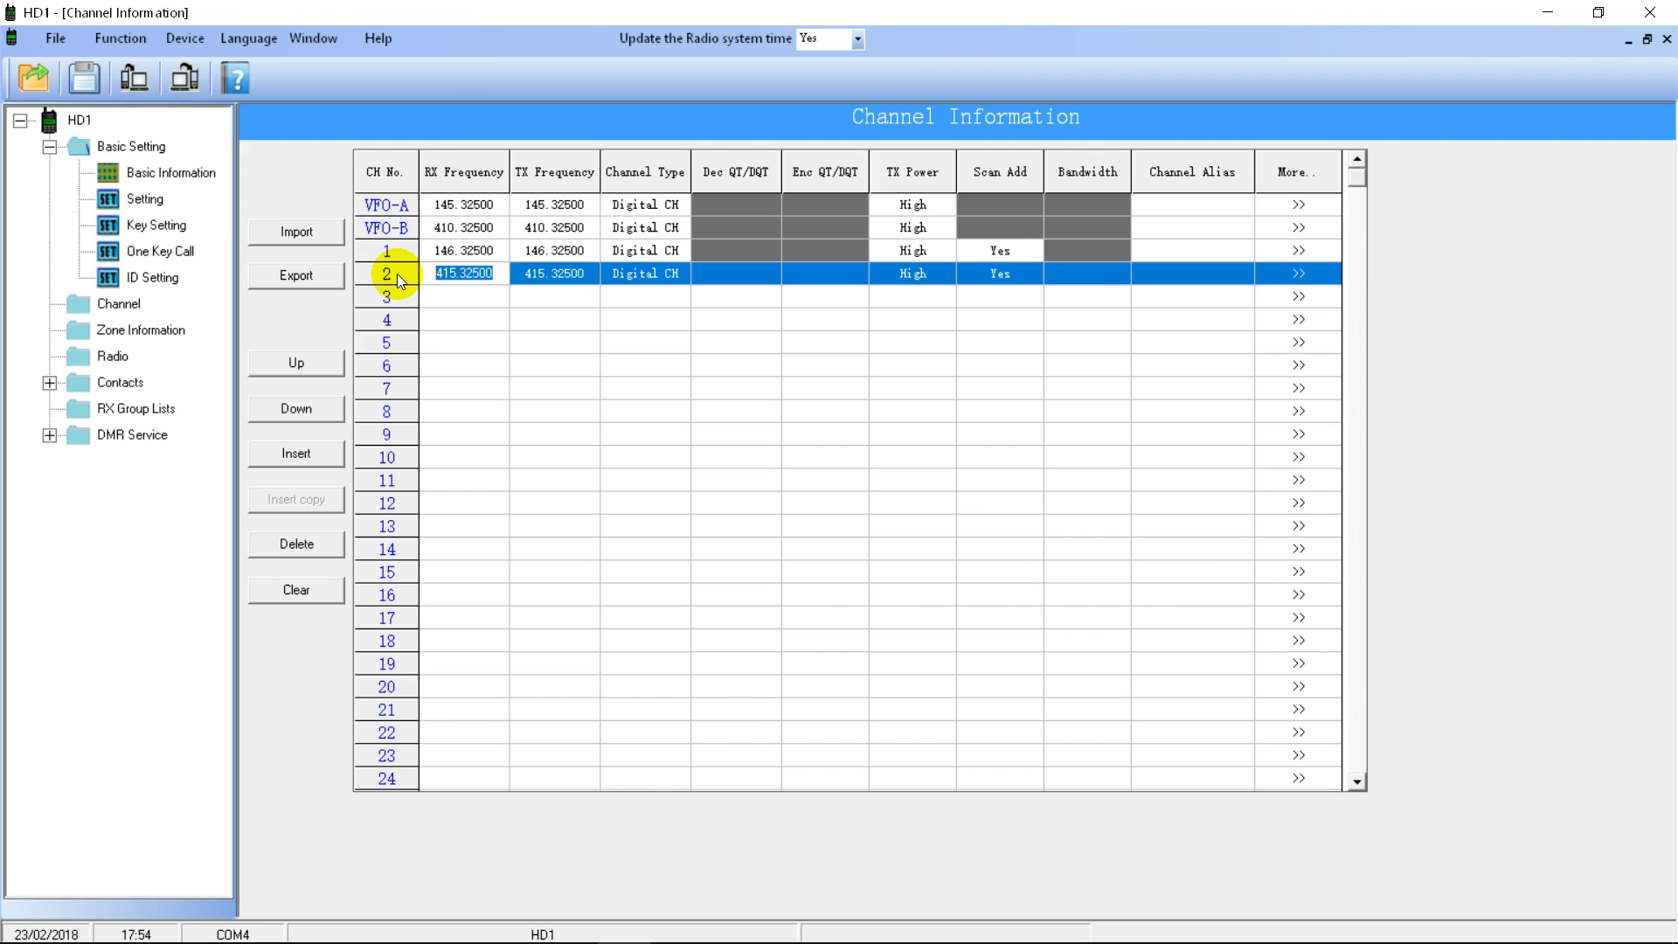
key("Delete")
left_click(381, 250)
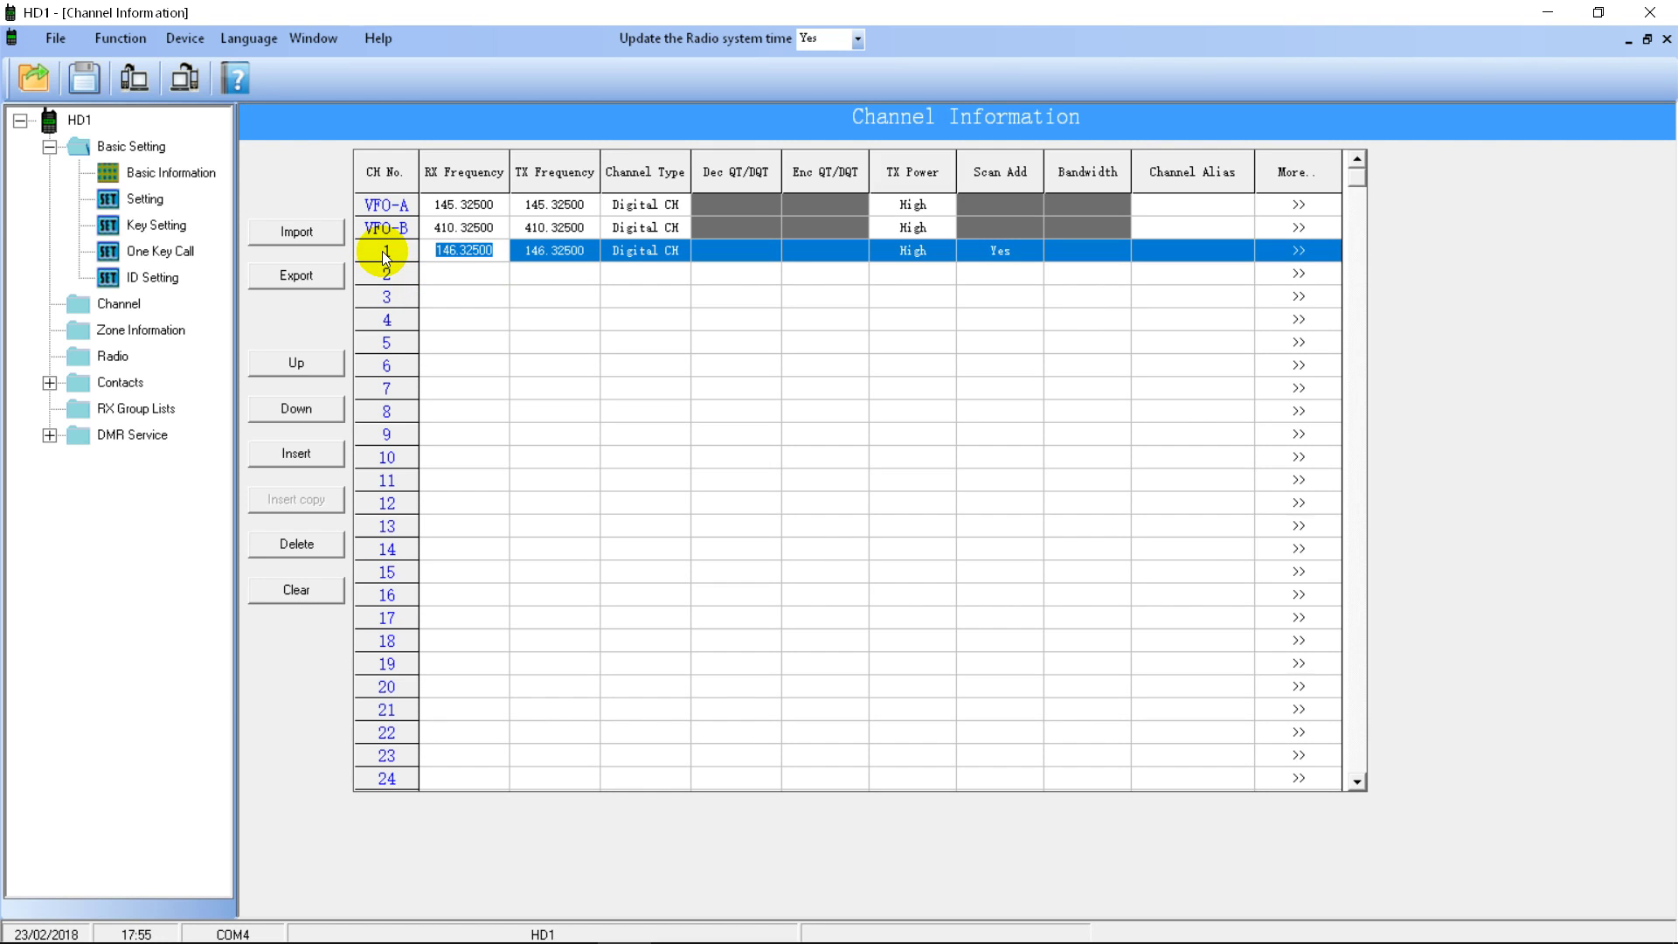
key("Delete")
key("Return")
left_click(486, 340)
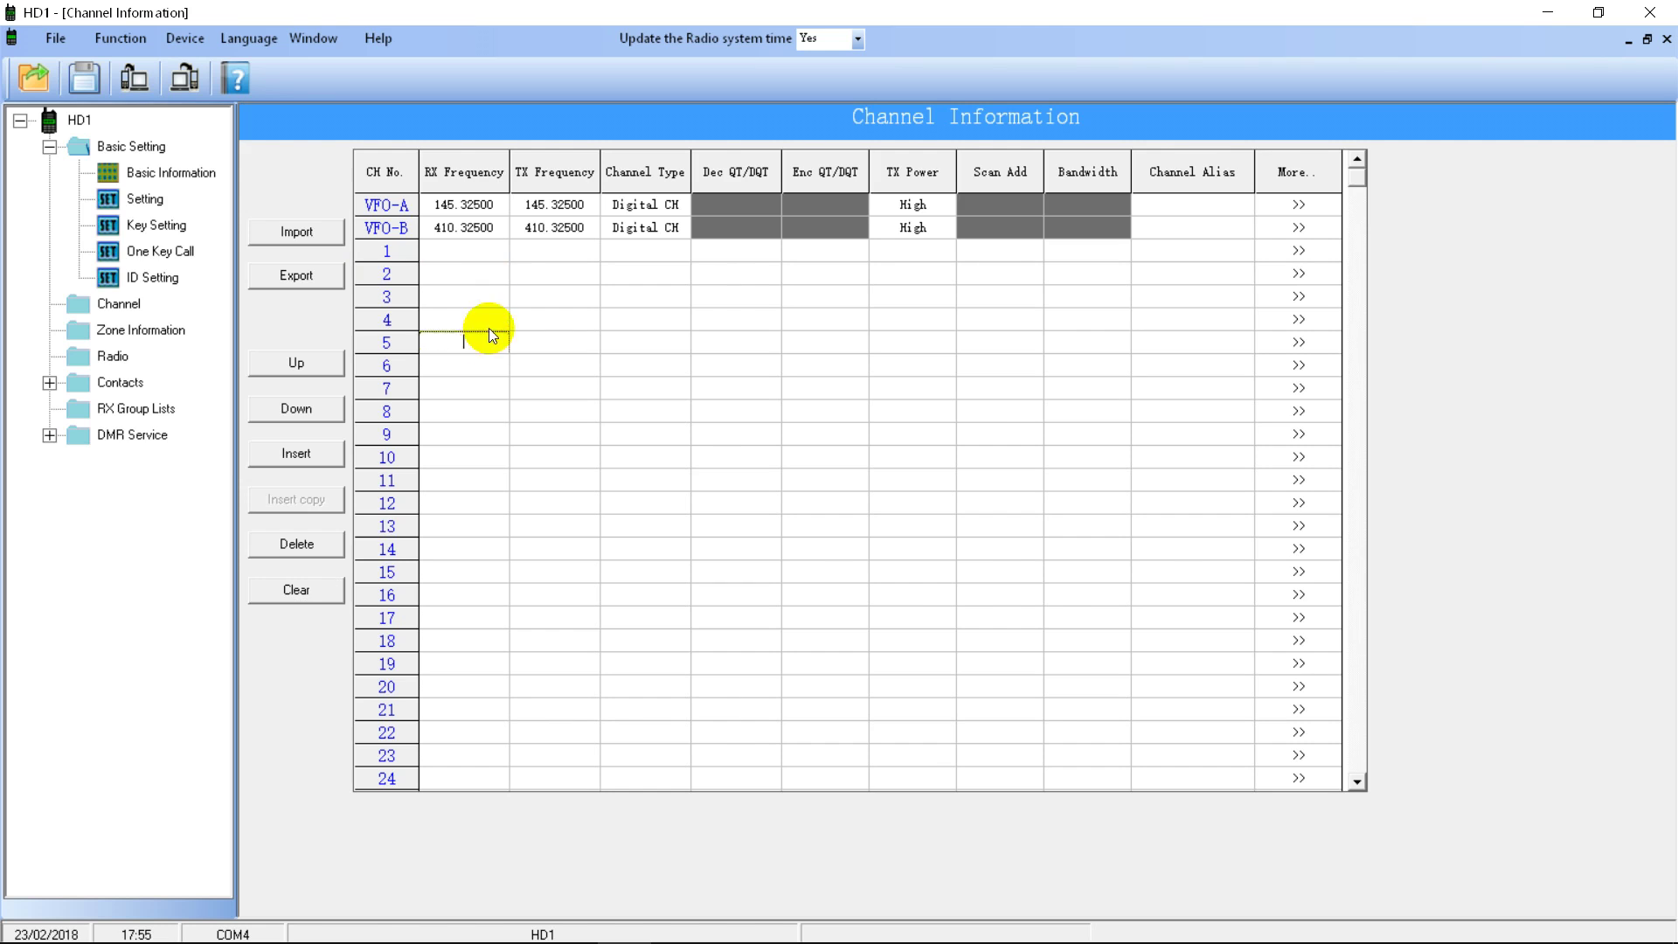
left_click(464, 250)
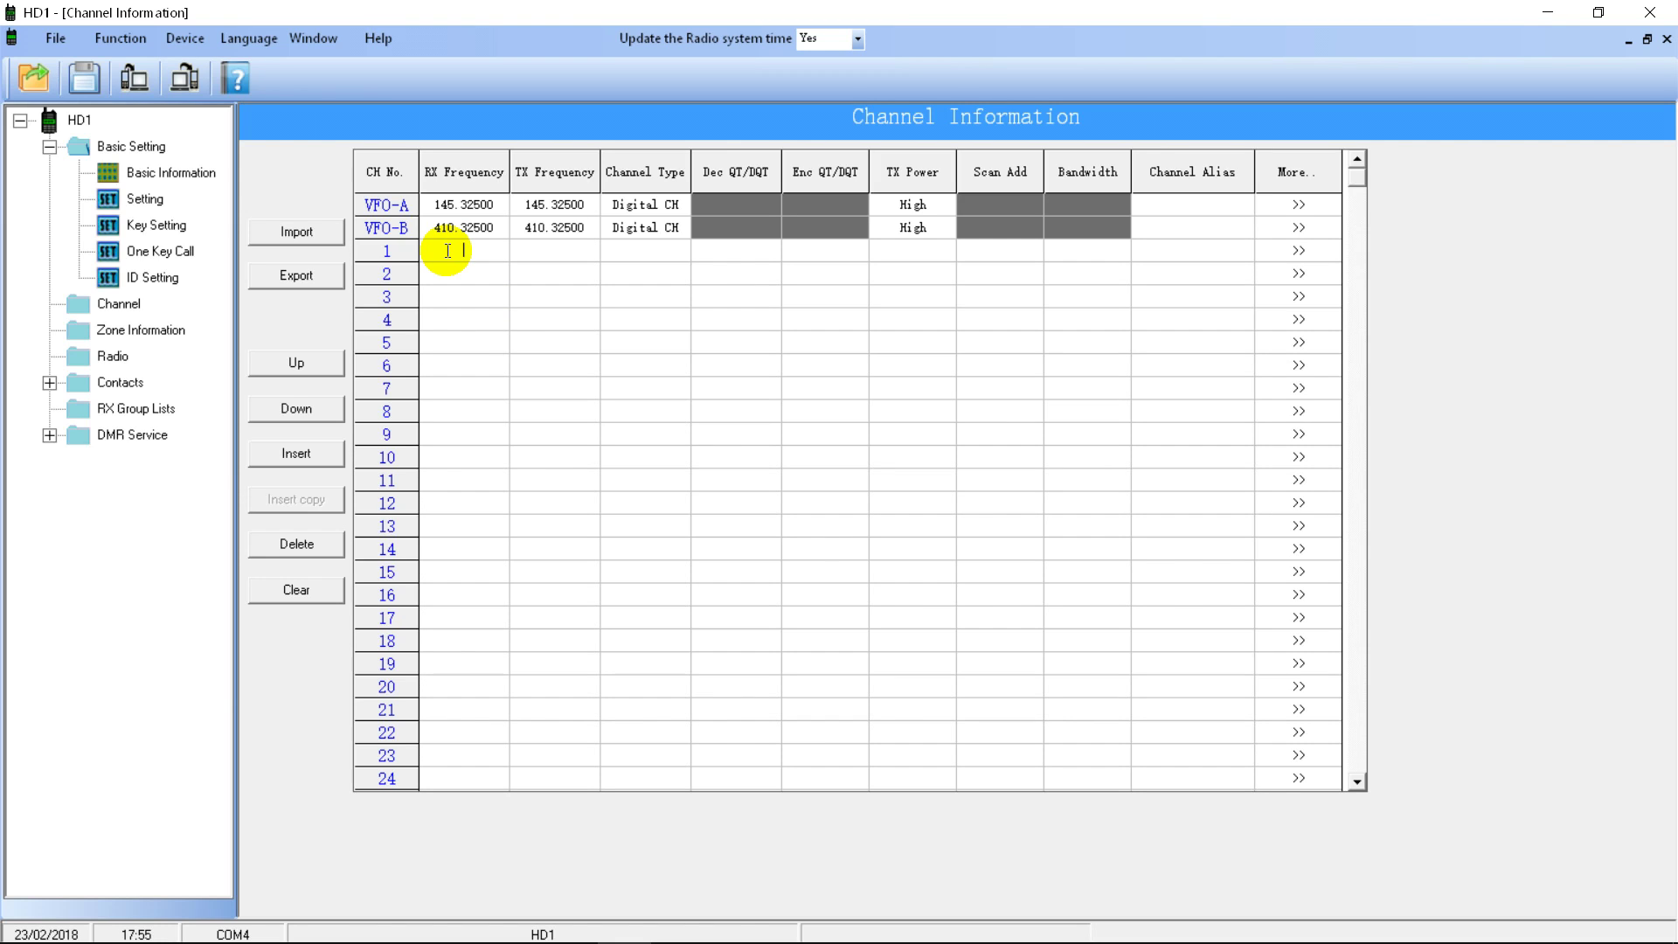
Step: Give channel 1 RX frequency 439.16250 and TX frequency 430.16250
type("439.1")
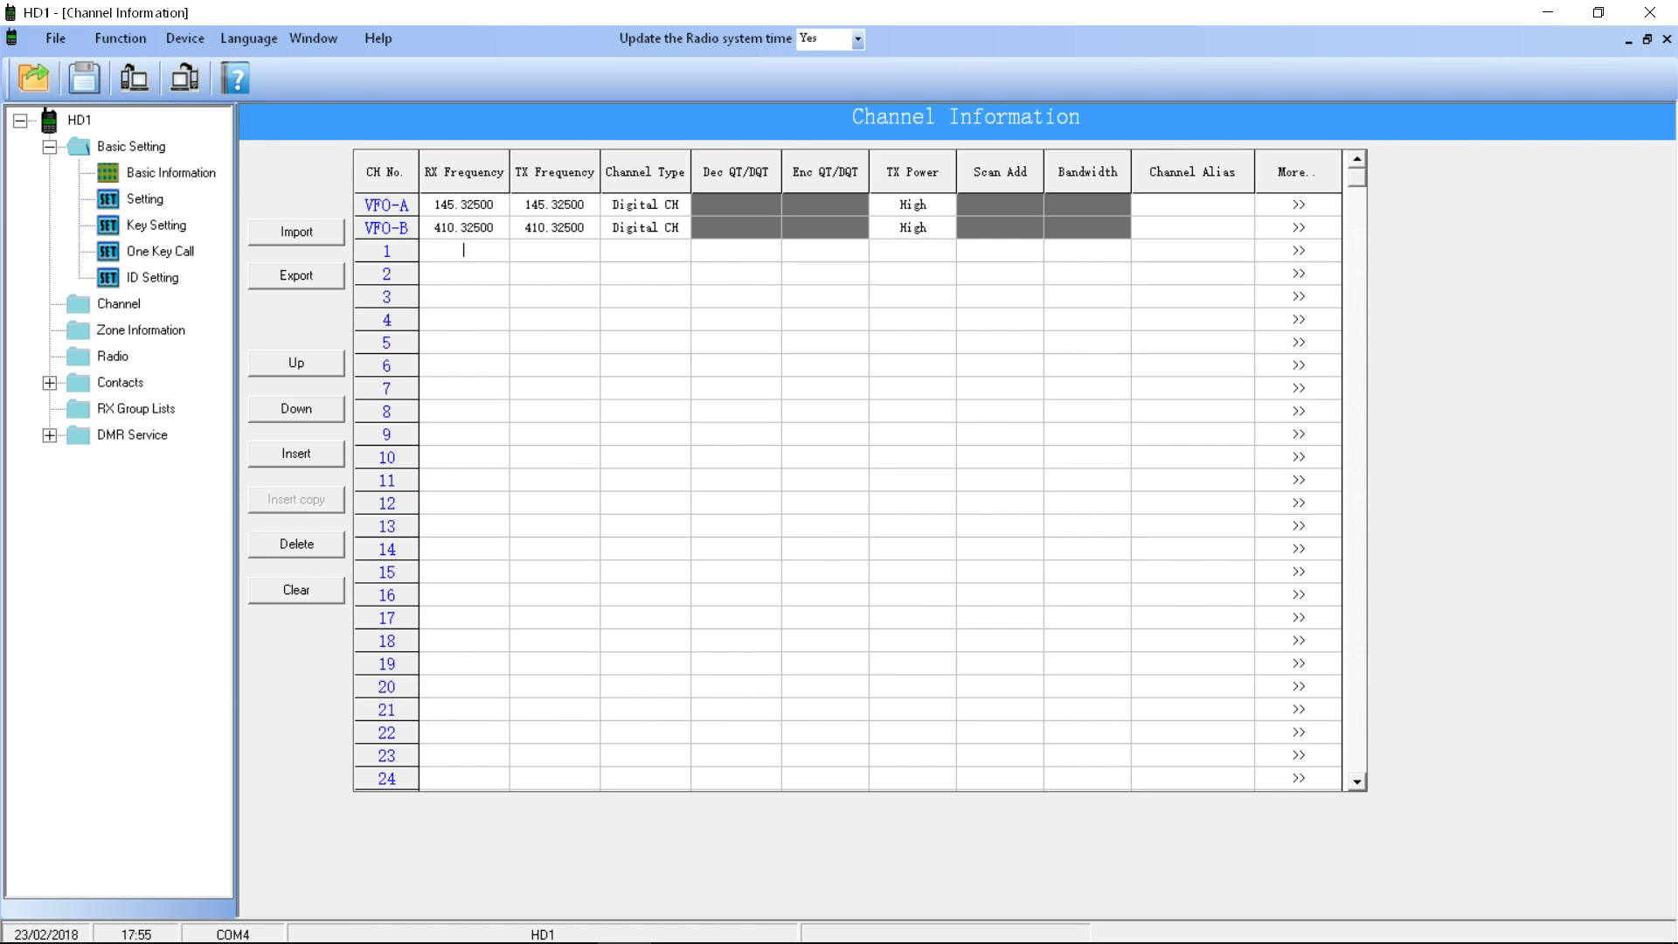
type("625")
key("Return")
left_click(535, 251)
left_click(547, 252)
key("BackSpace")
type("0")
key("Return")
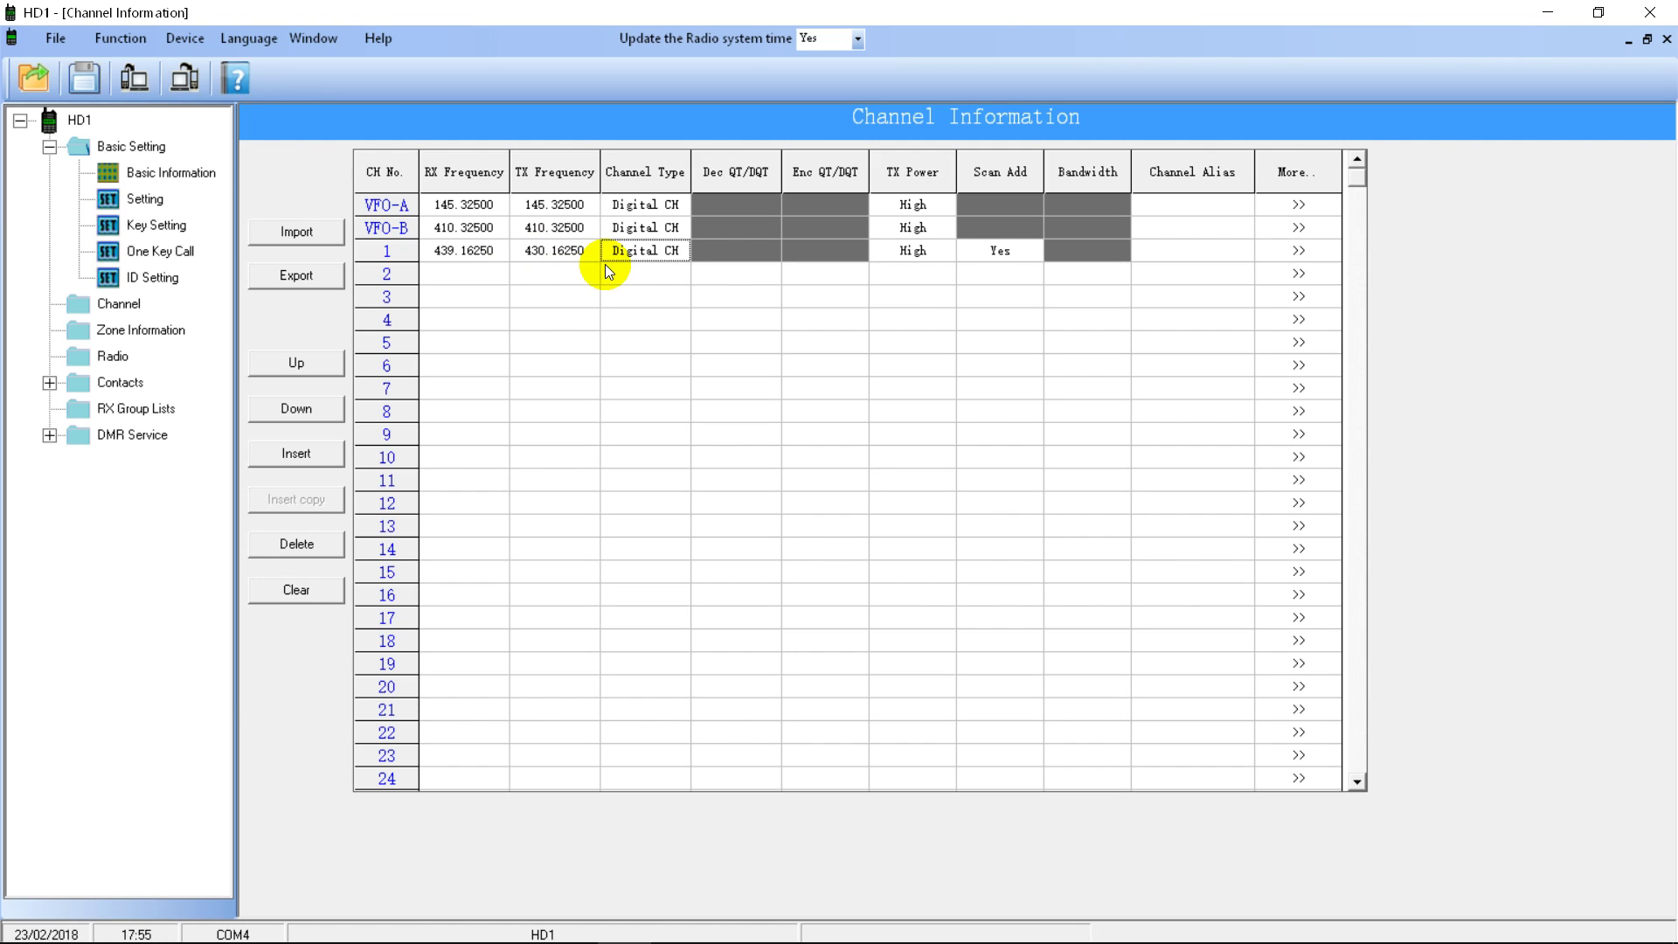
Step: Set channel 1's TX Power to Low
left_click(895, 259)
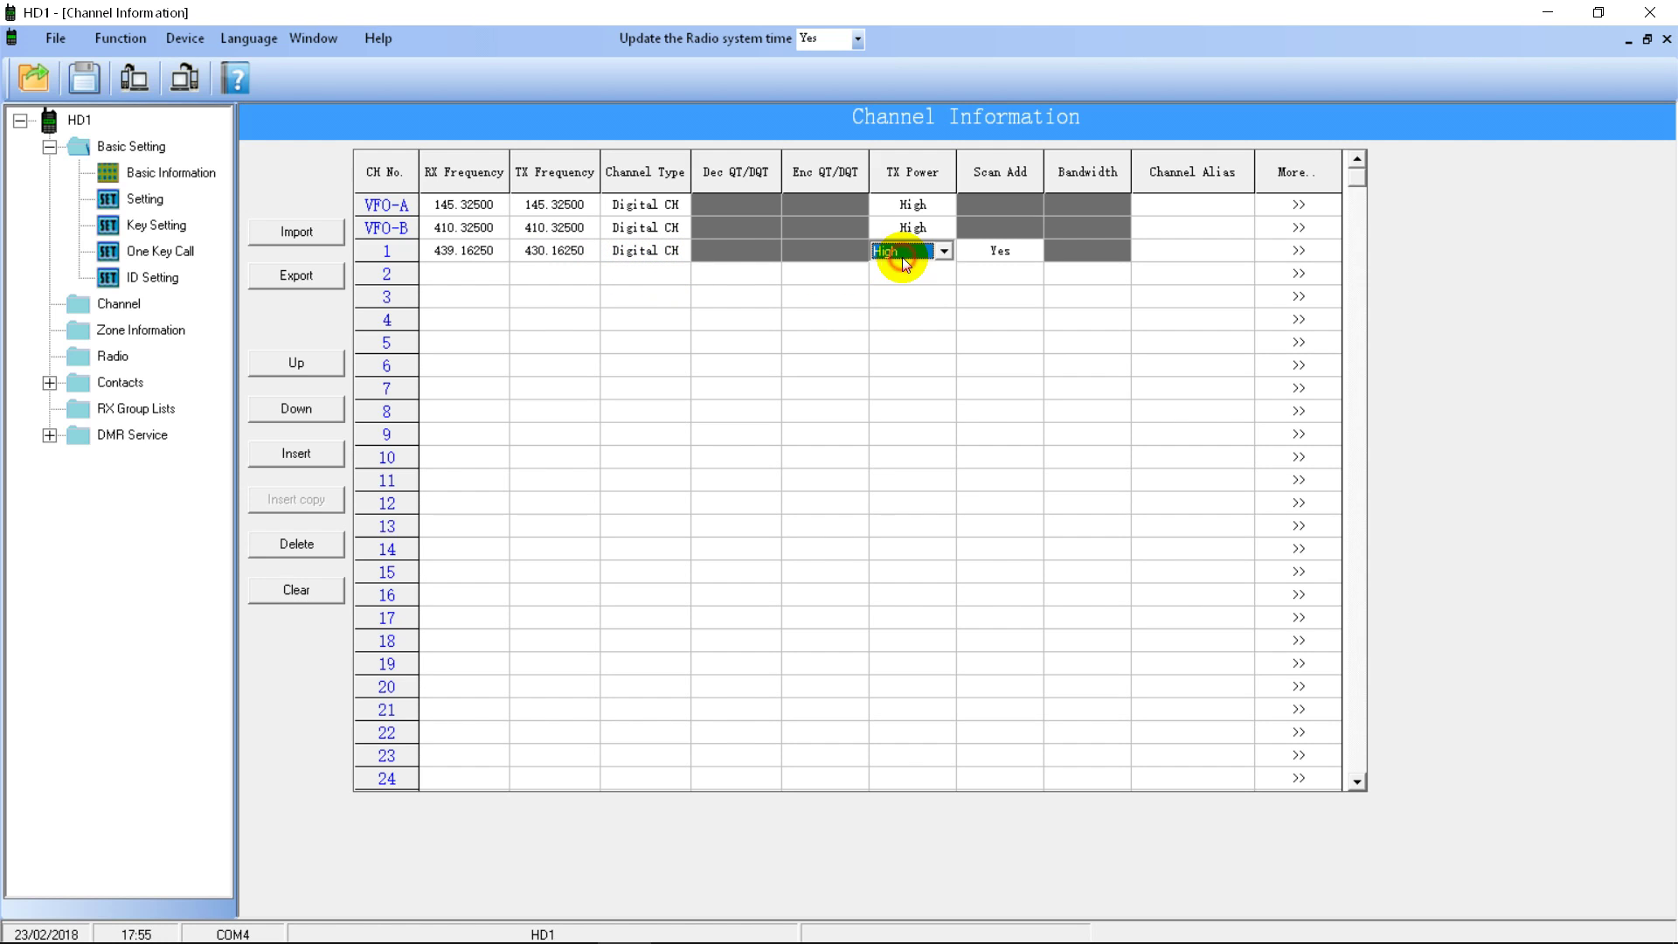
left_click(909, 252)
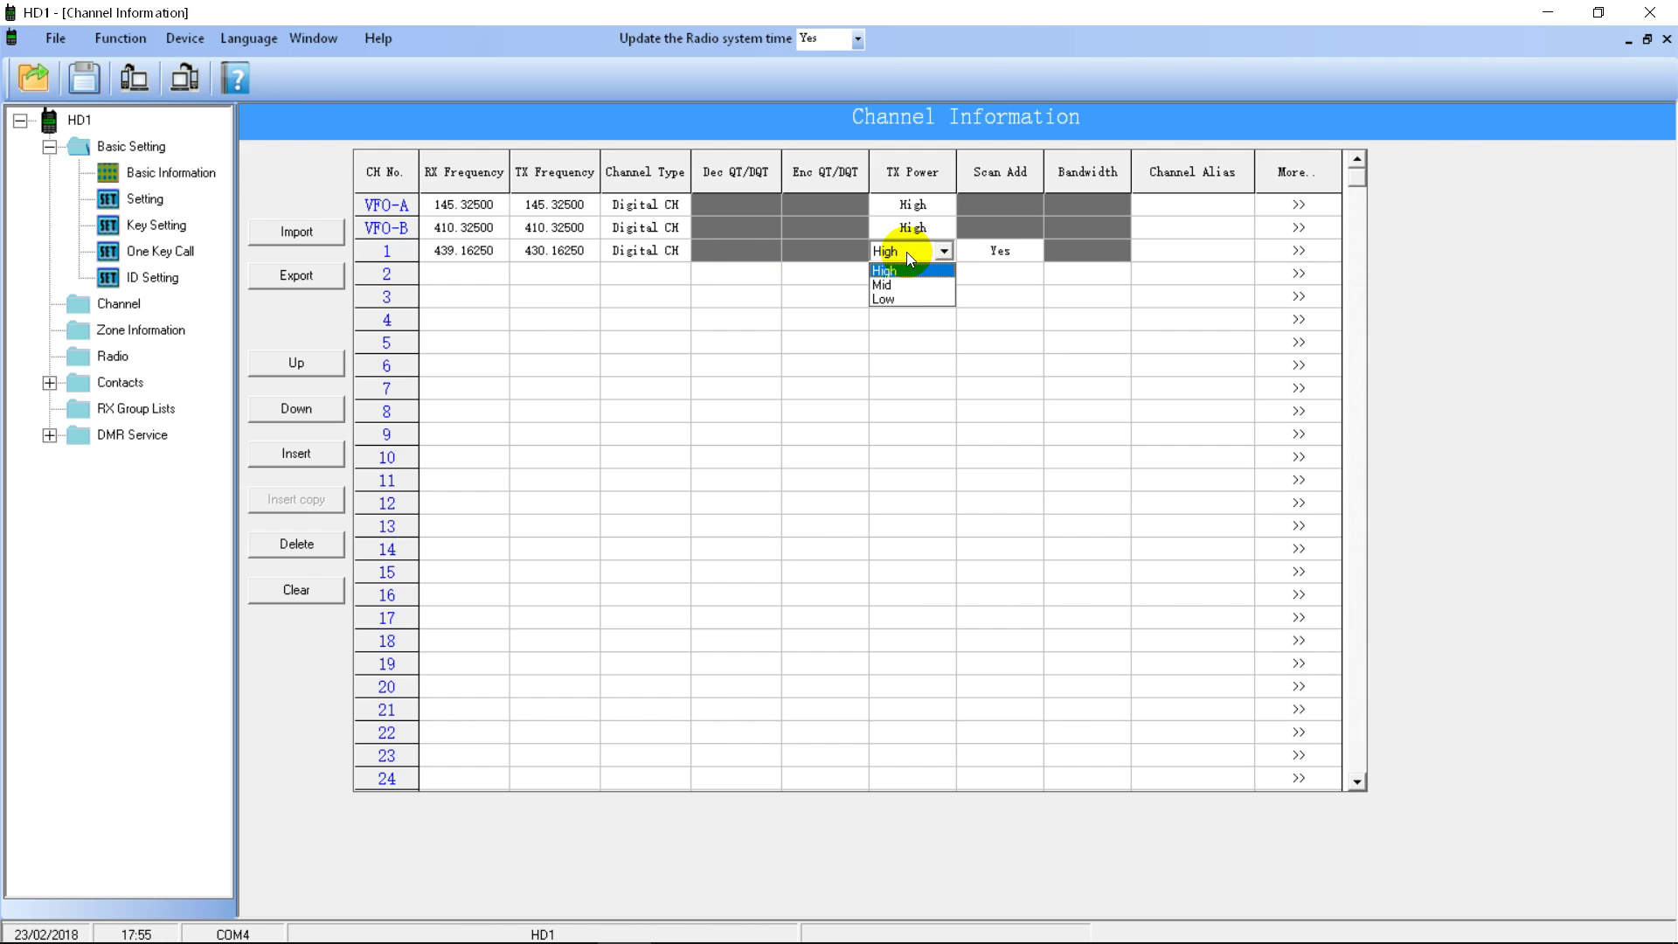
left_click(900, 298)
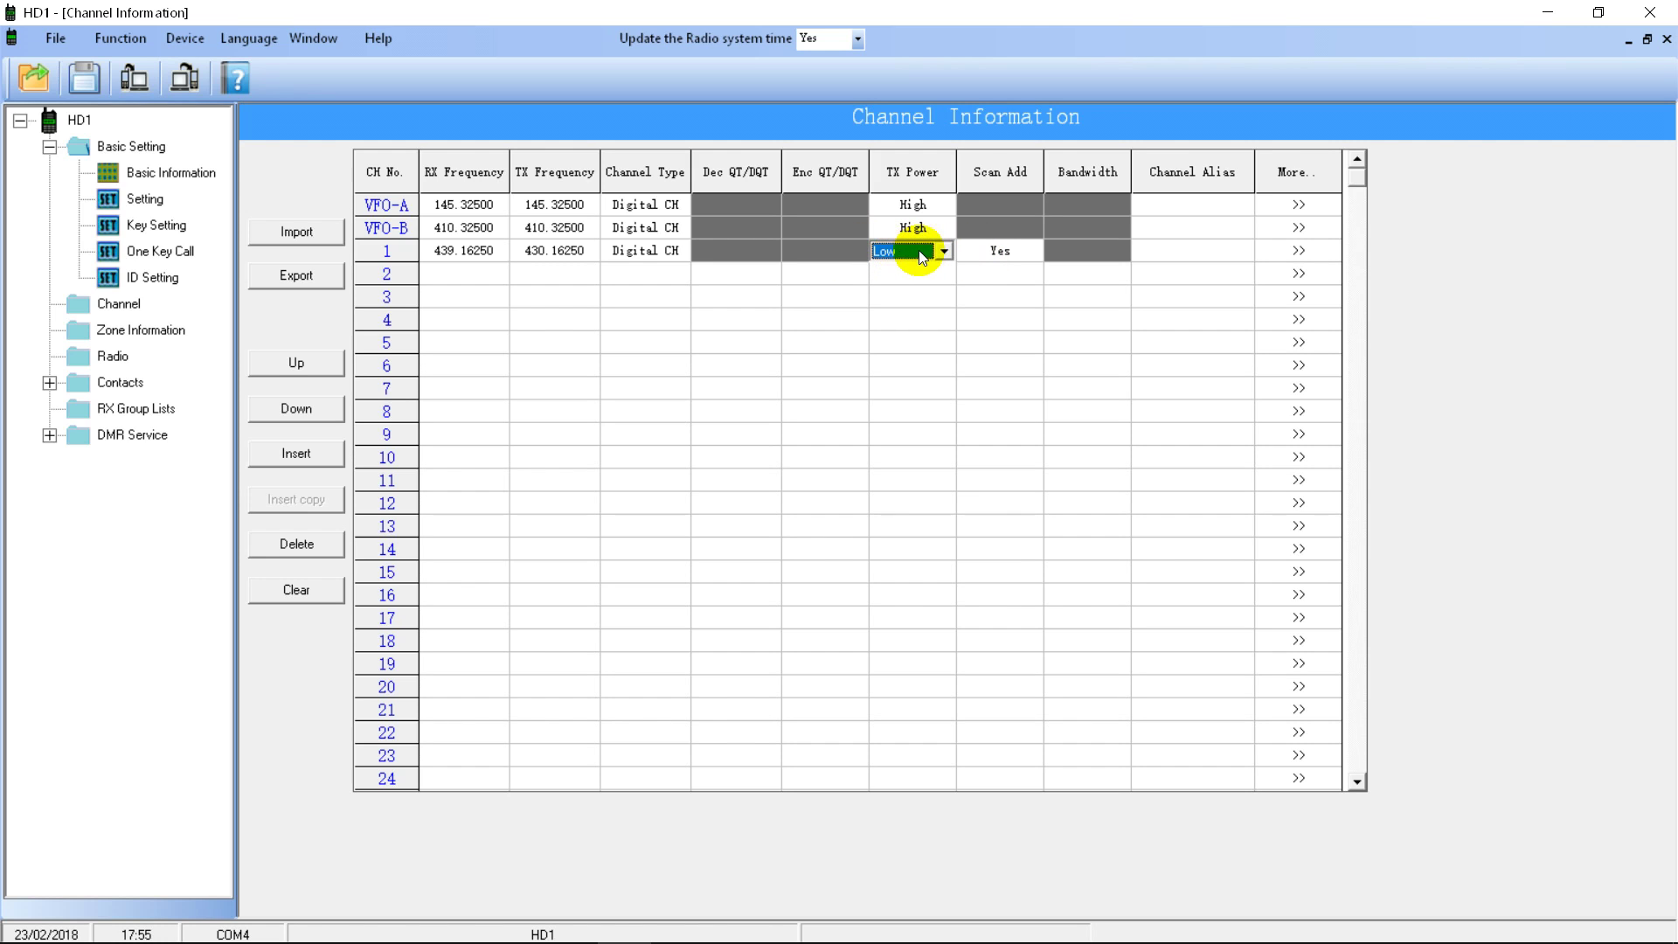
left_click(161, 223)
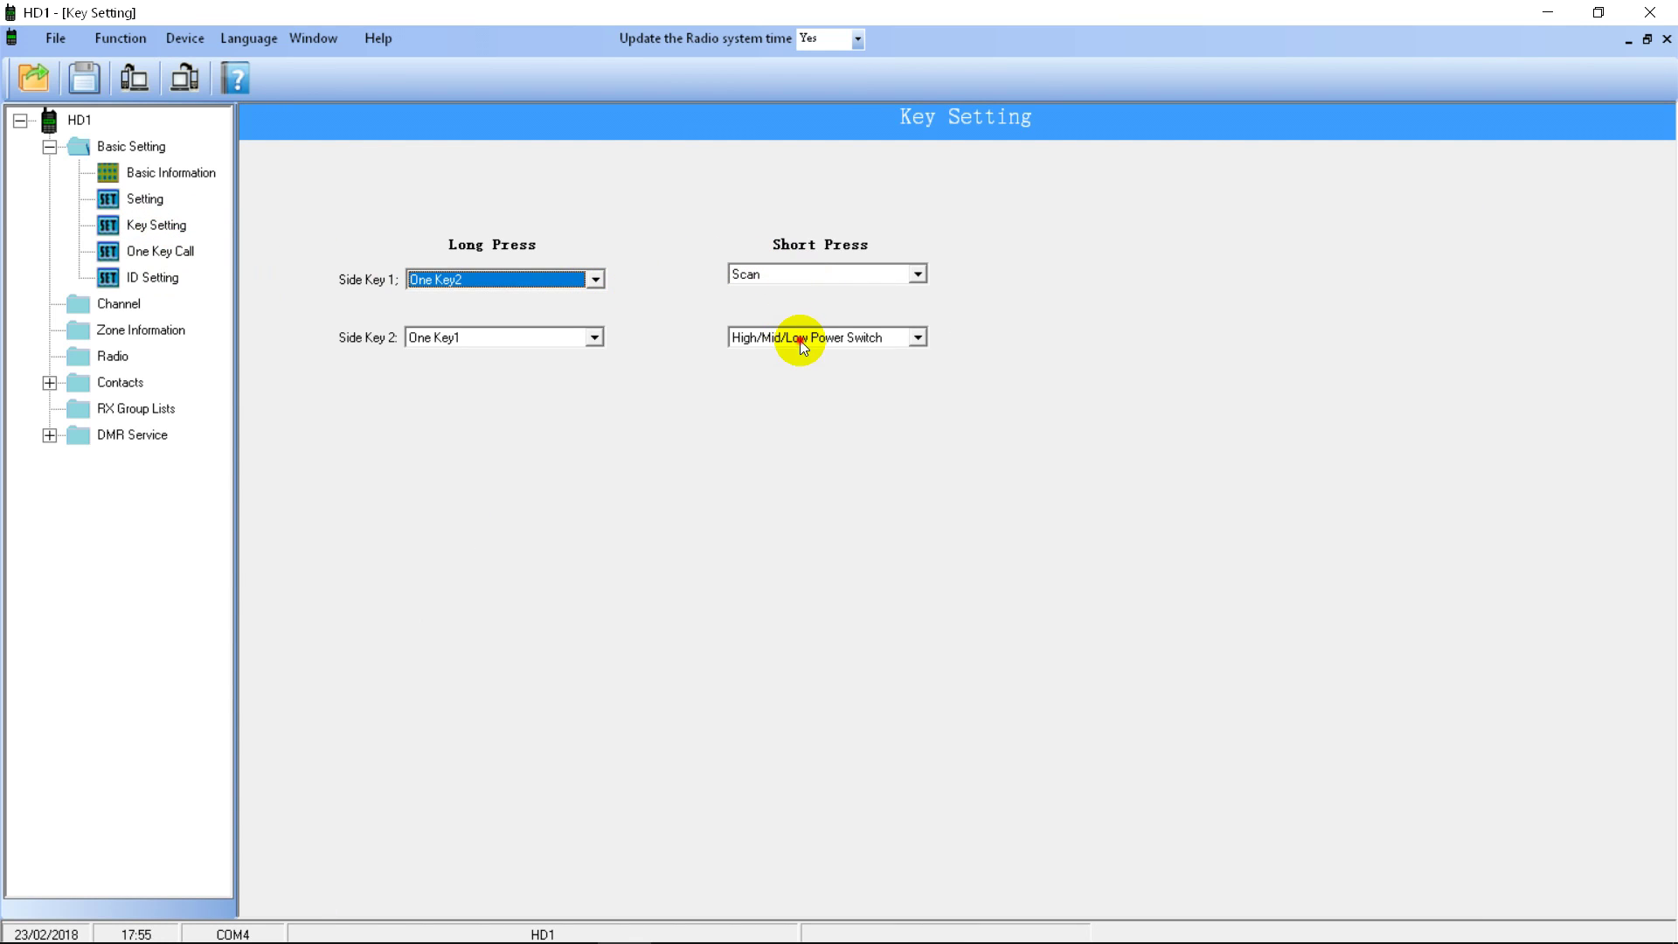
double_click(803, 343)
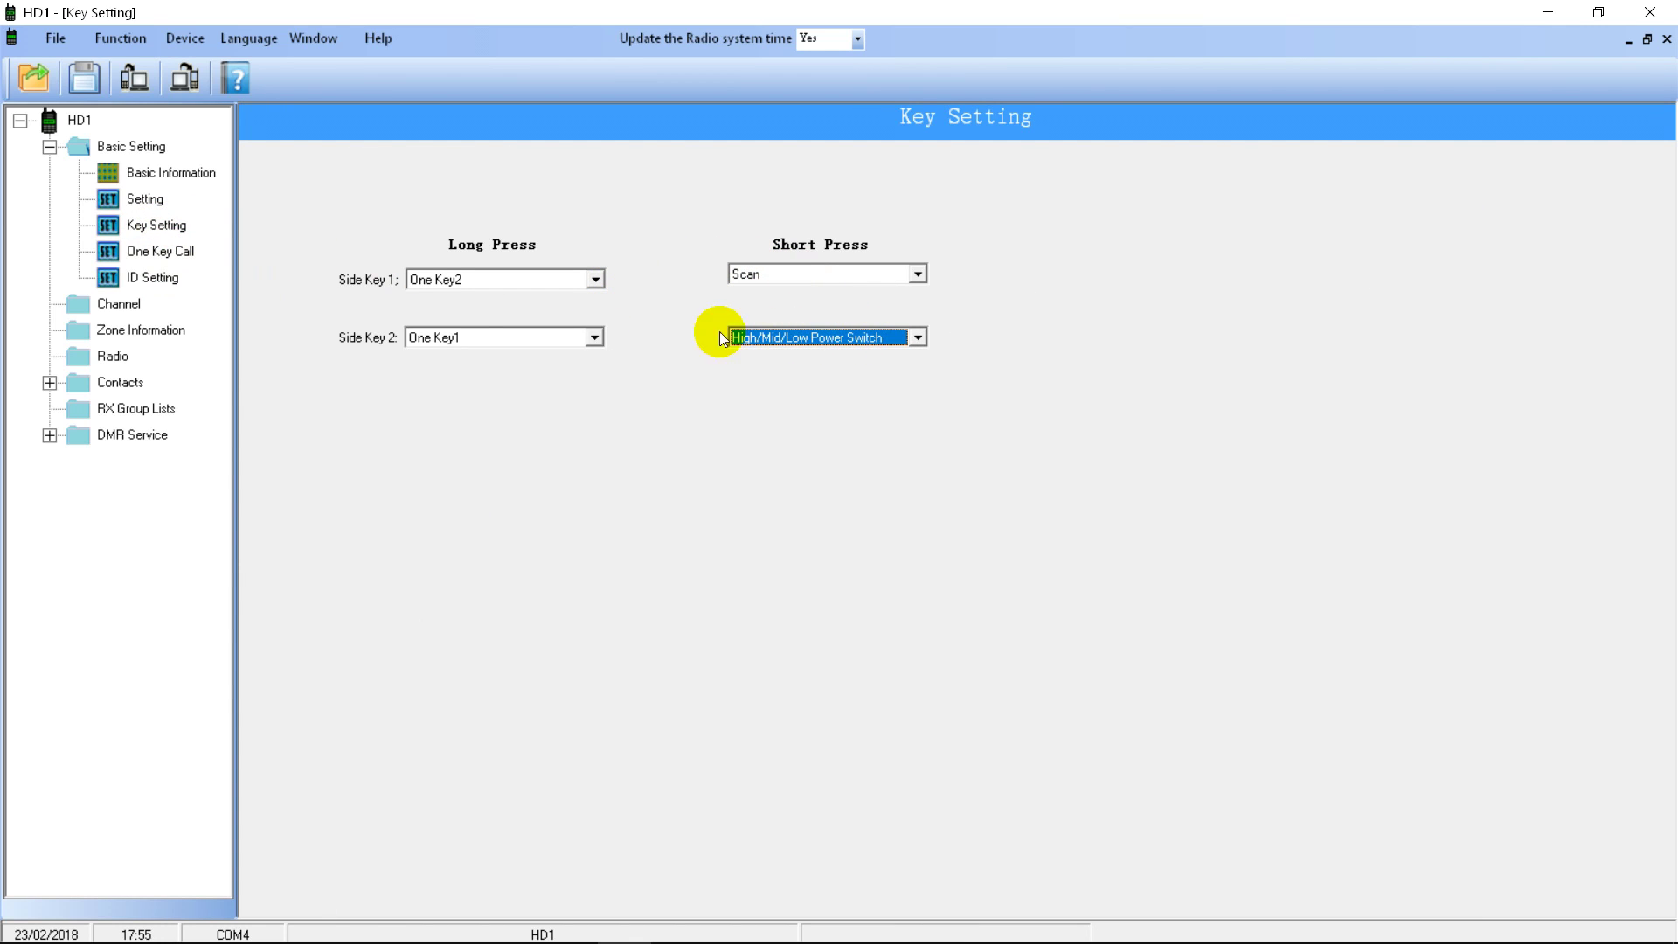
left_click(145, 311)
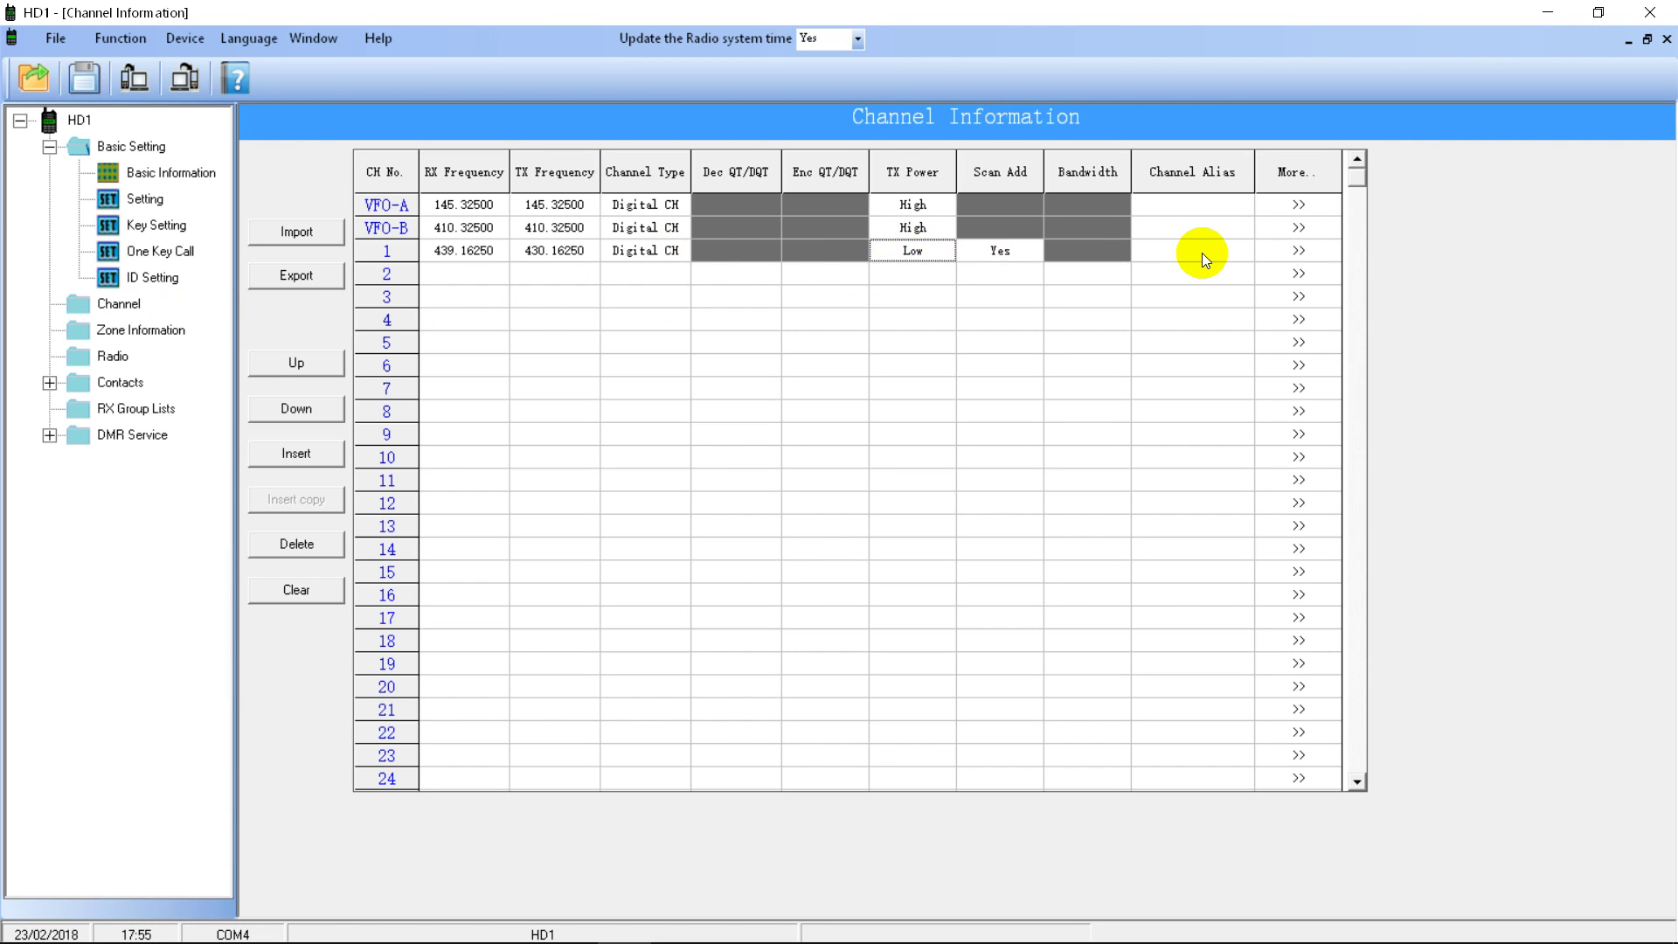
left_click(1299, 251)
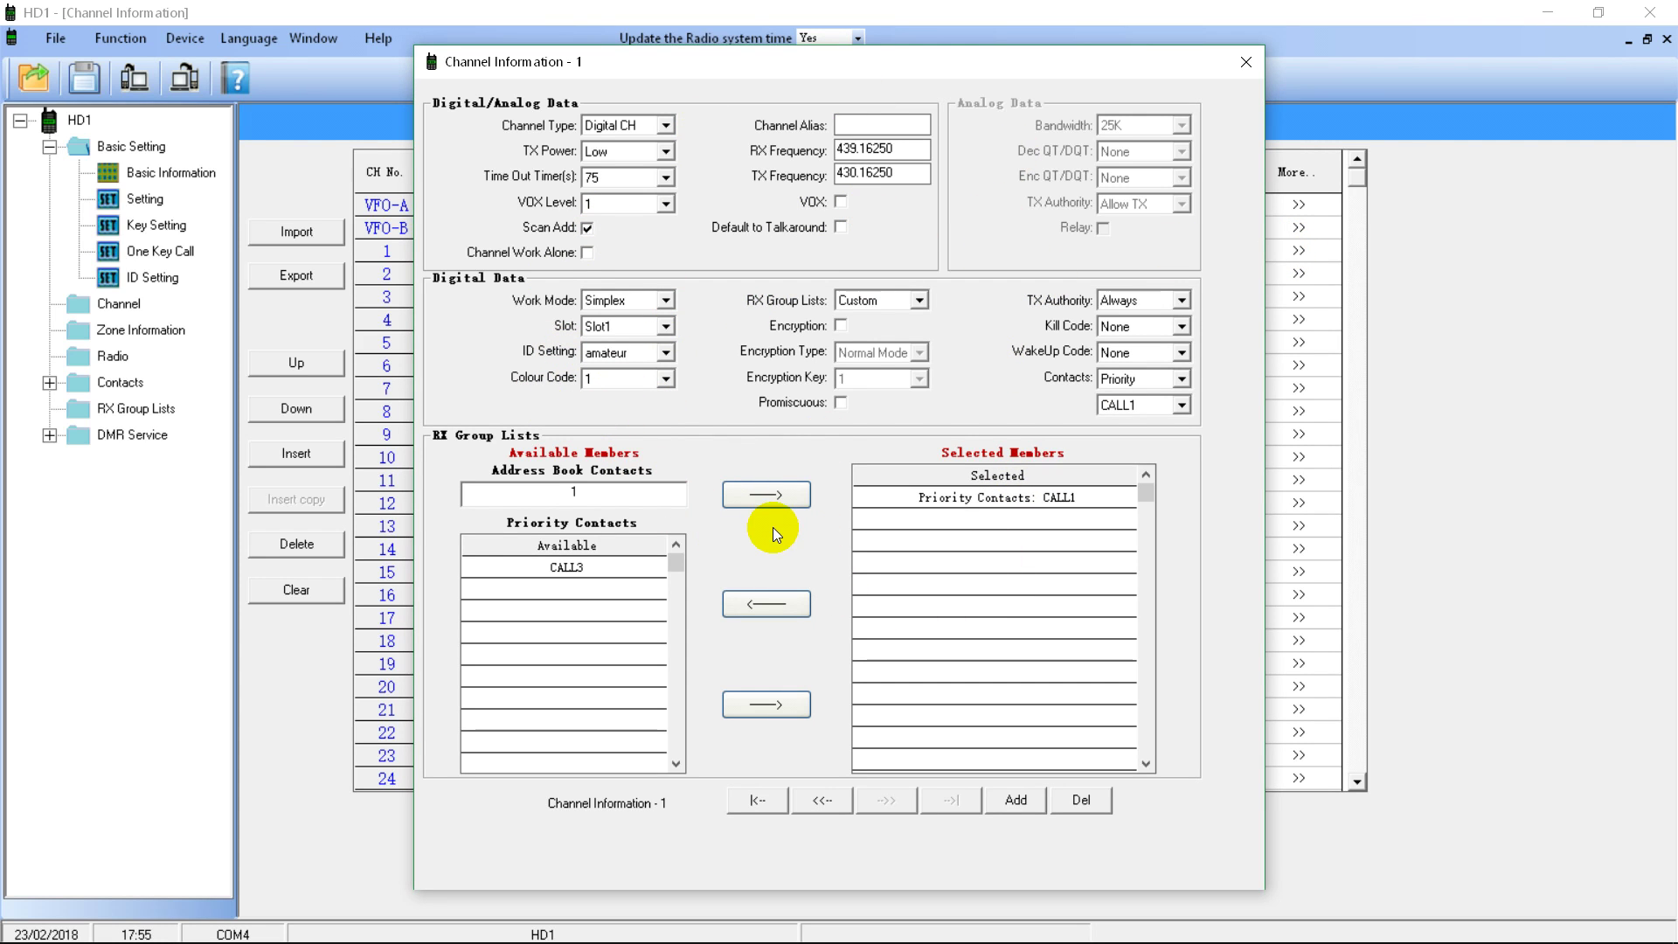
Step: Name channel 1 GB7NS, Repeat mode on Slot1, with the amateur ID setting
left_click(855, 125)
type("GB7NS")
left_click(665, 300)
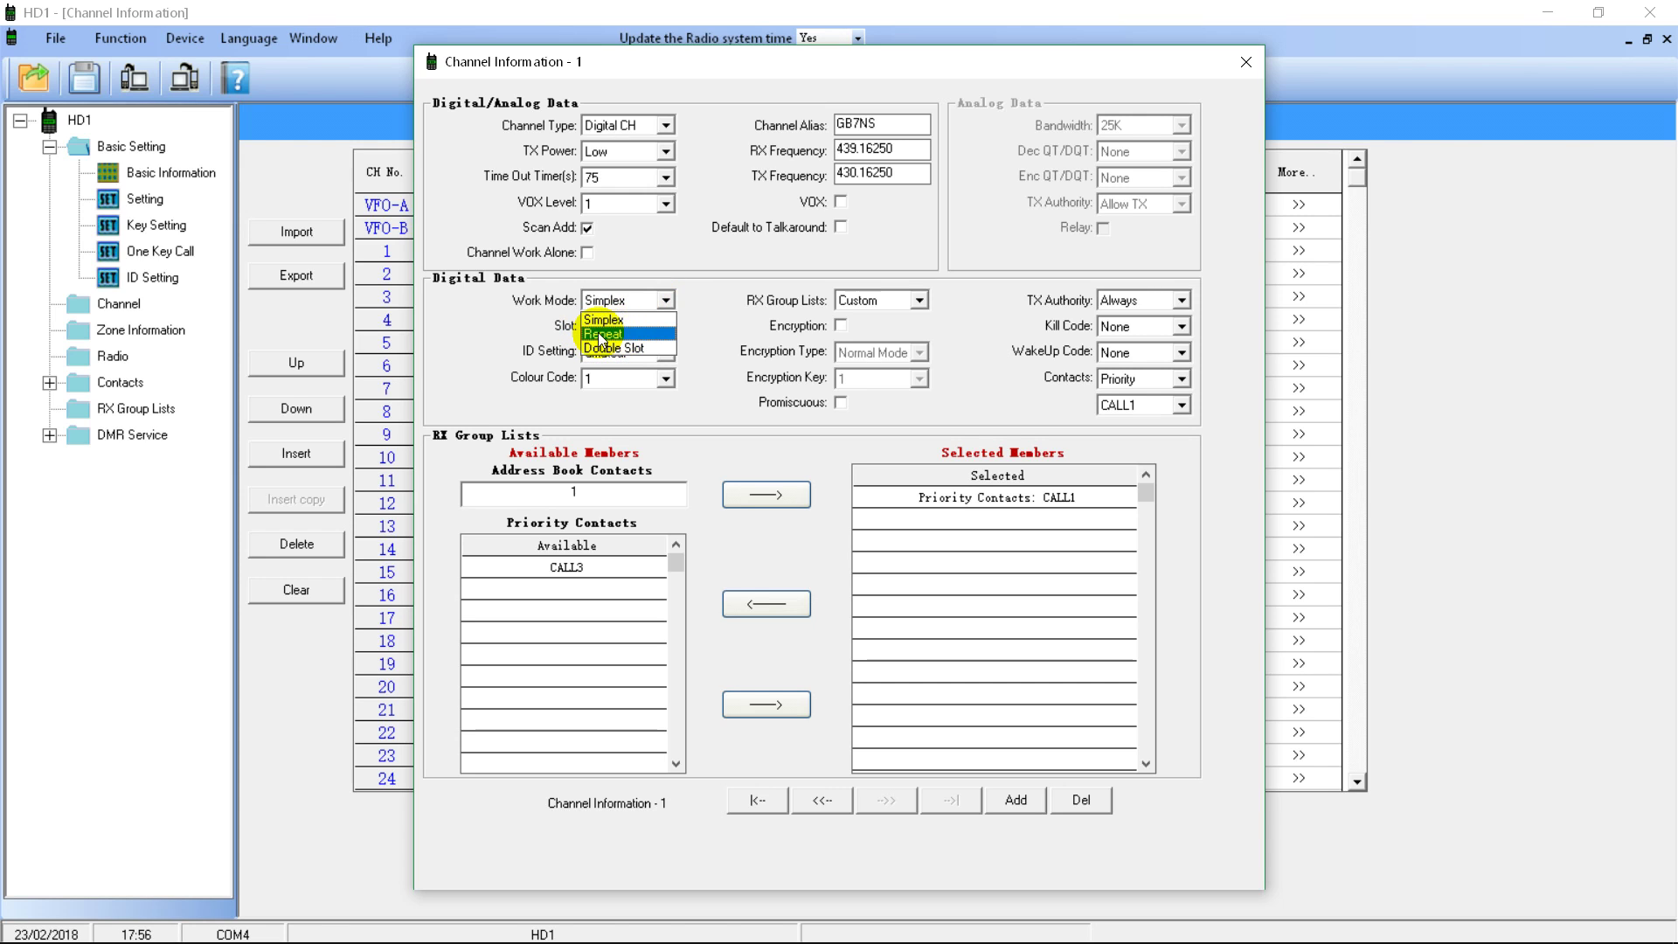
left_click(626, 335)
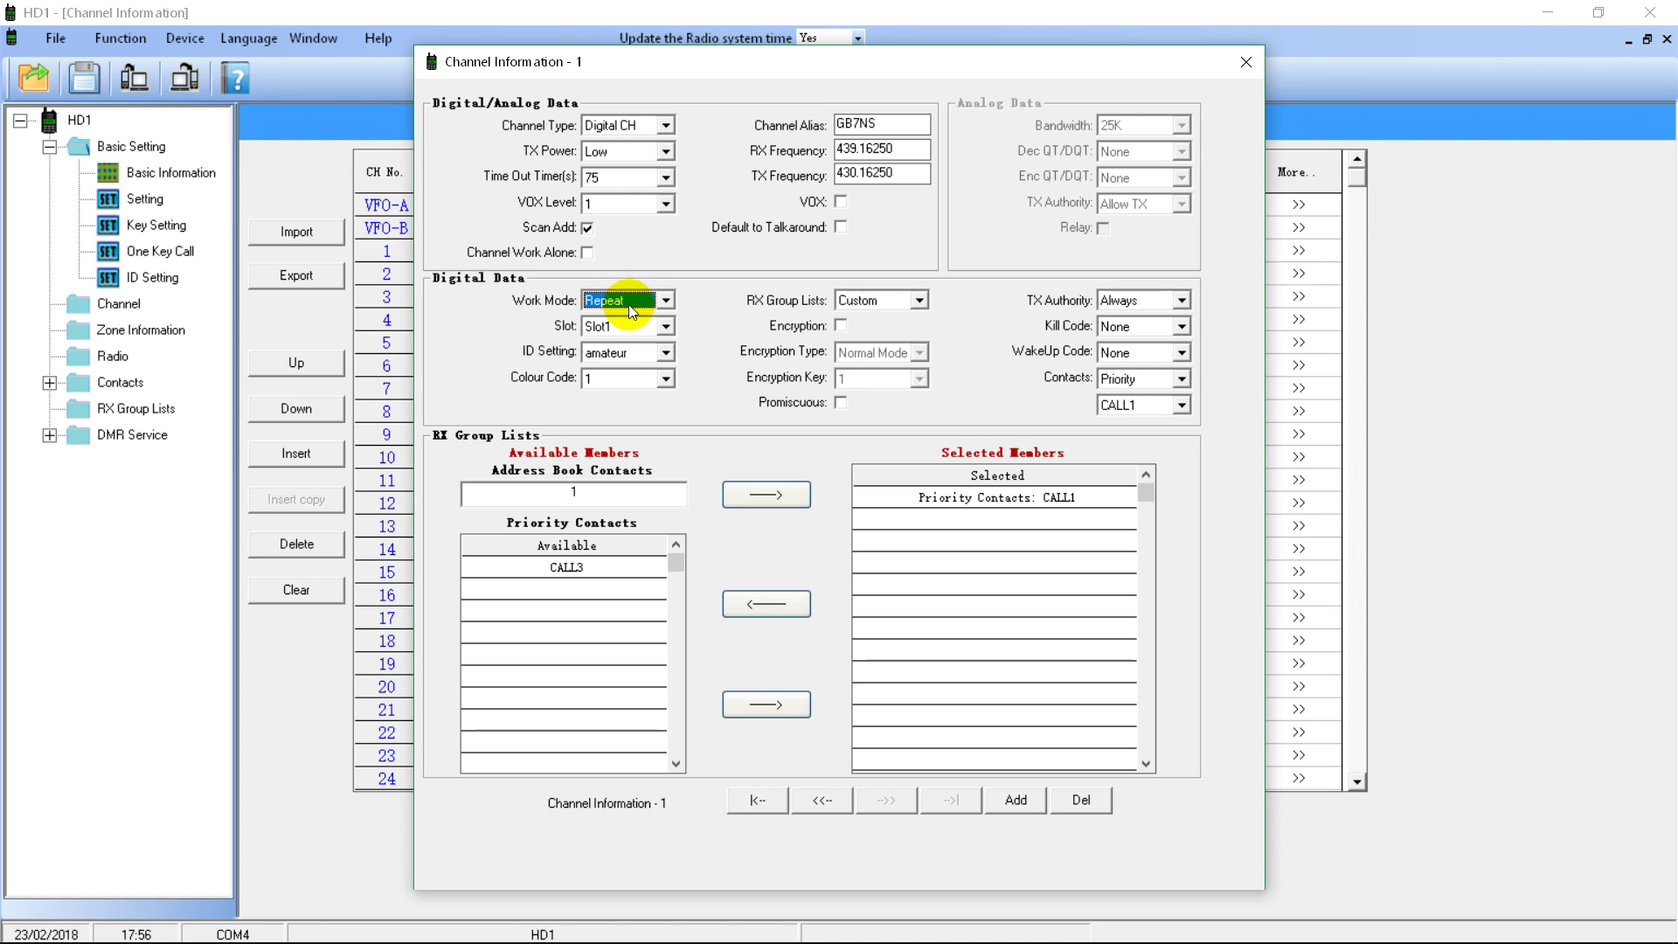
left_click(624, 327)
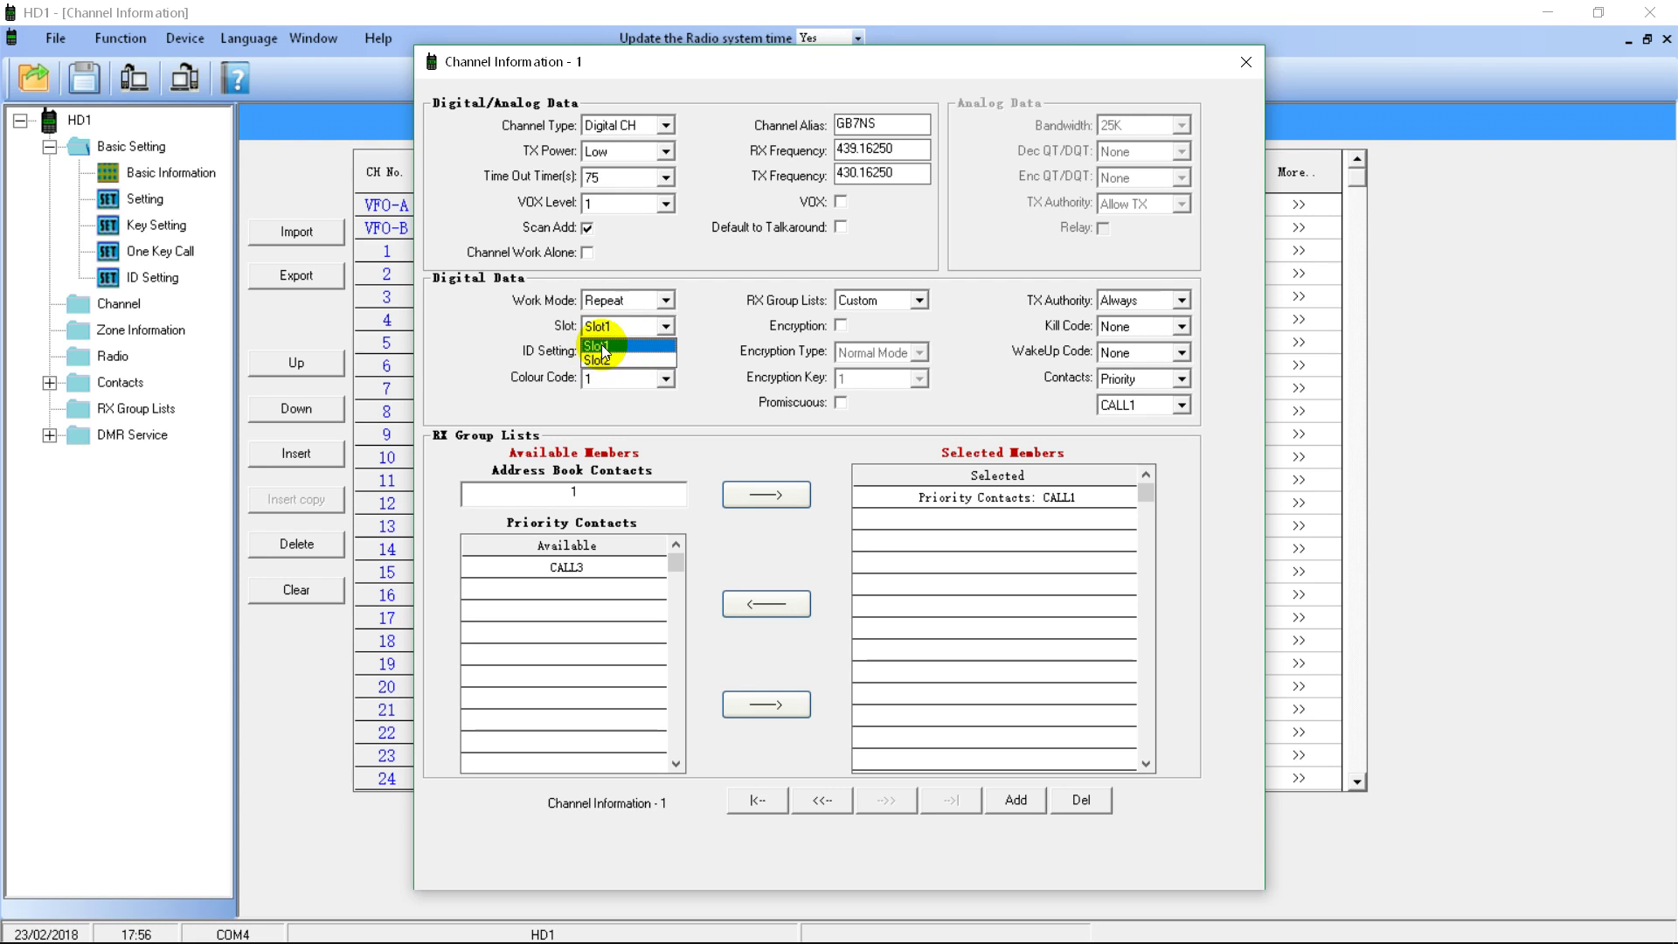
left_click(611, 333)
left_click(635, 352)
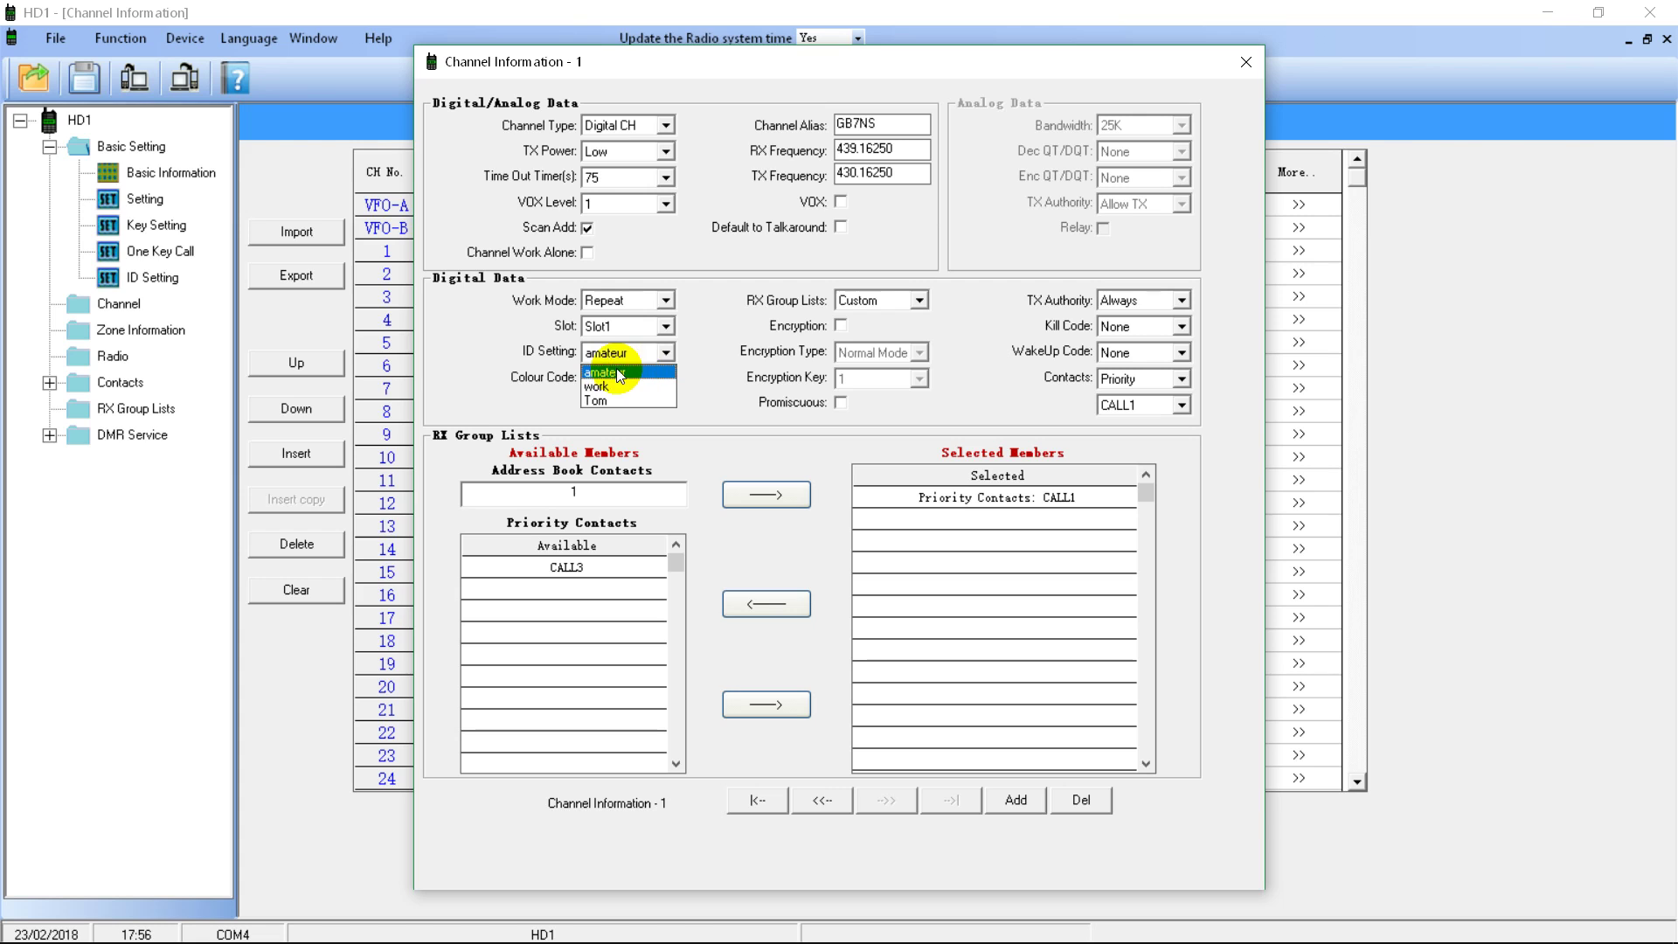
left_click(616, 373)
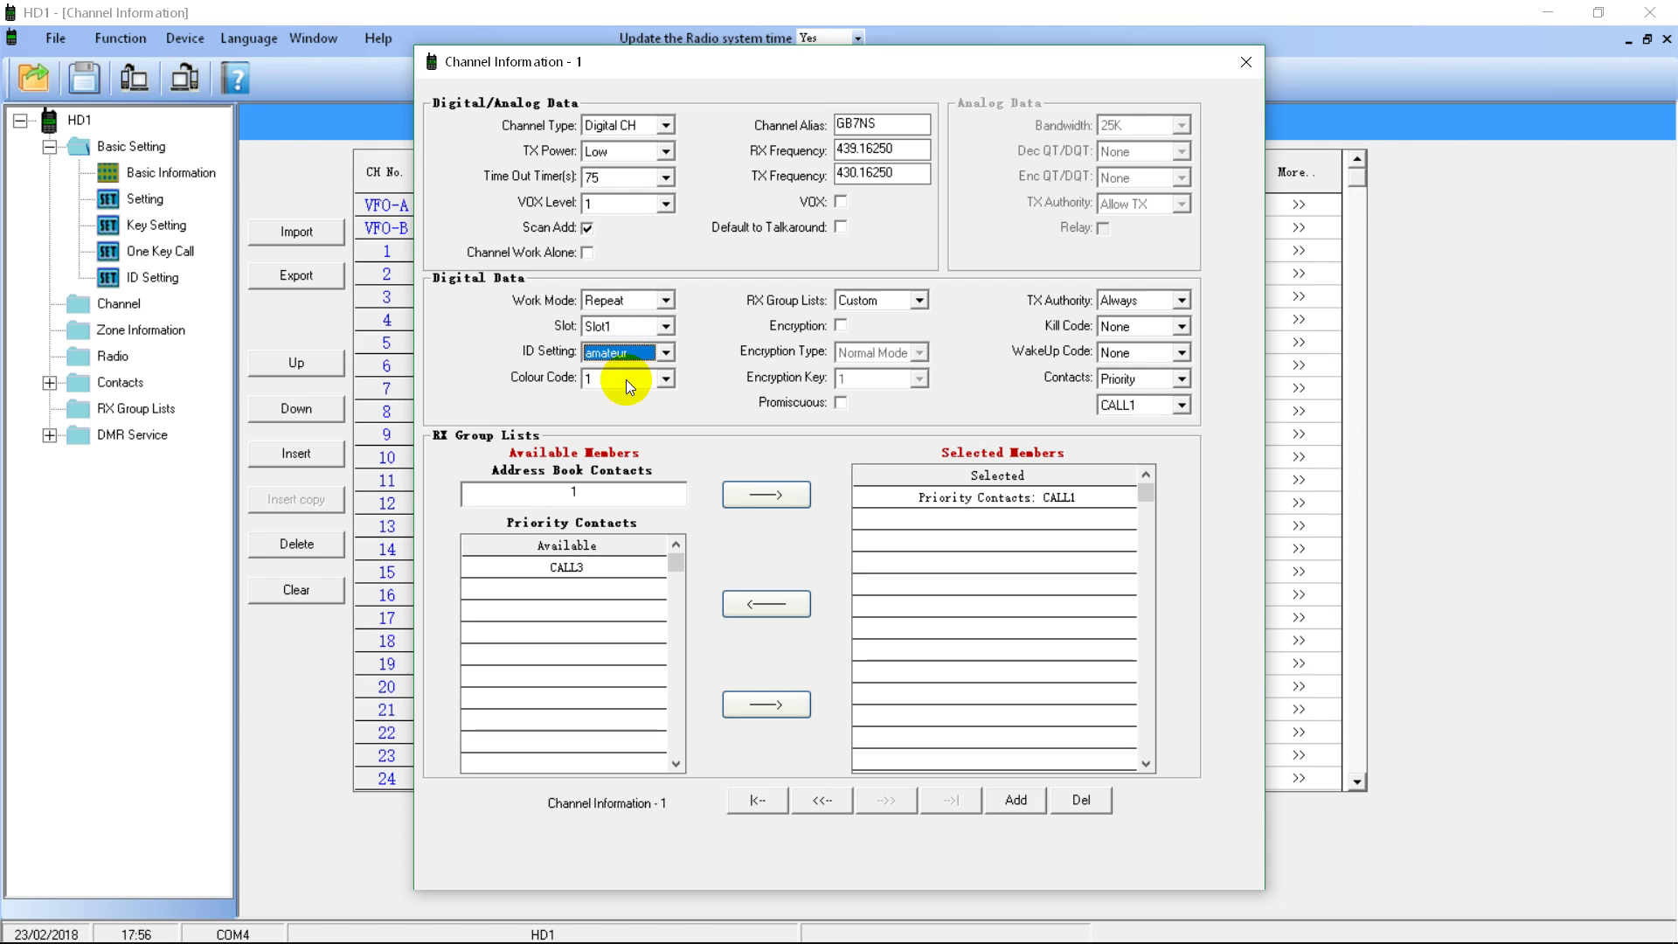
left_click(623, 379)
Step: Give channel 1 colour code 3, keep the Custom RX group list, and enable Promiscuous
left_click(603, 427)
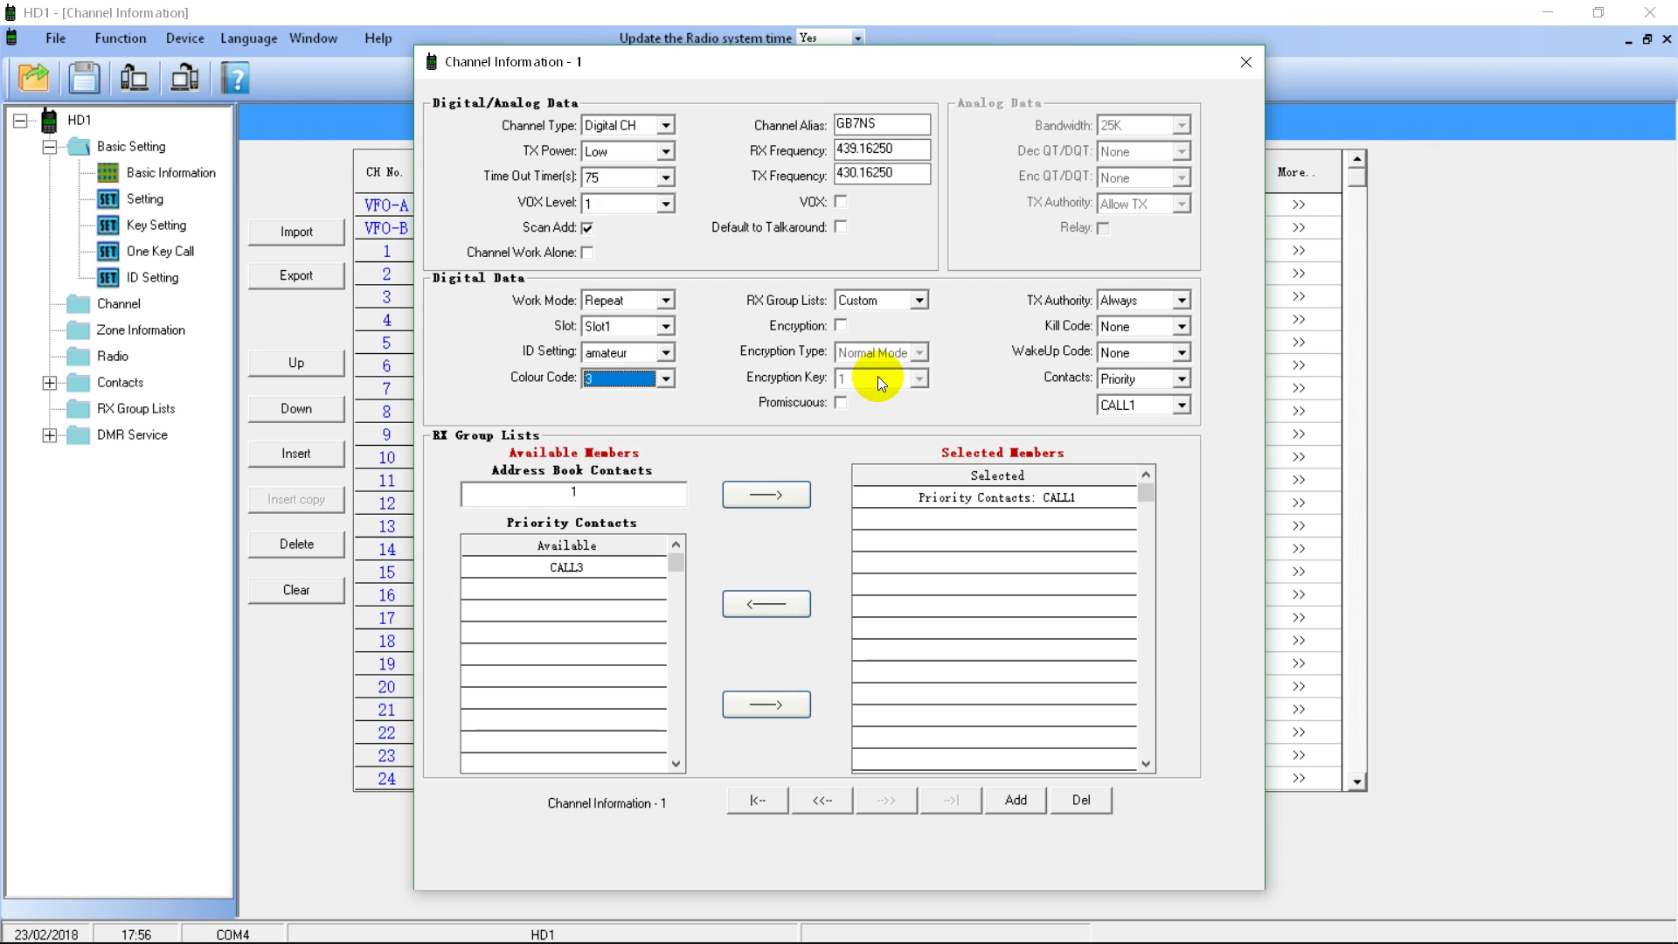
left_click(890, 299)
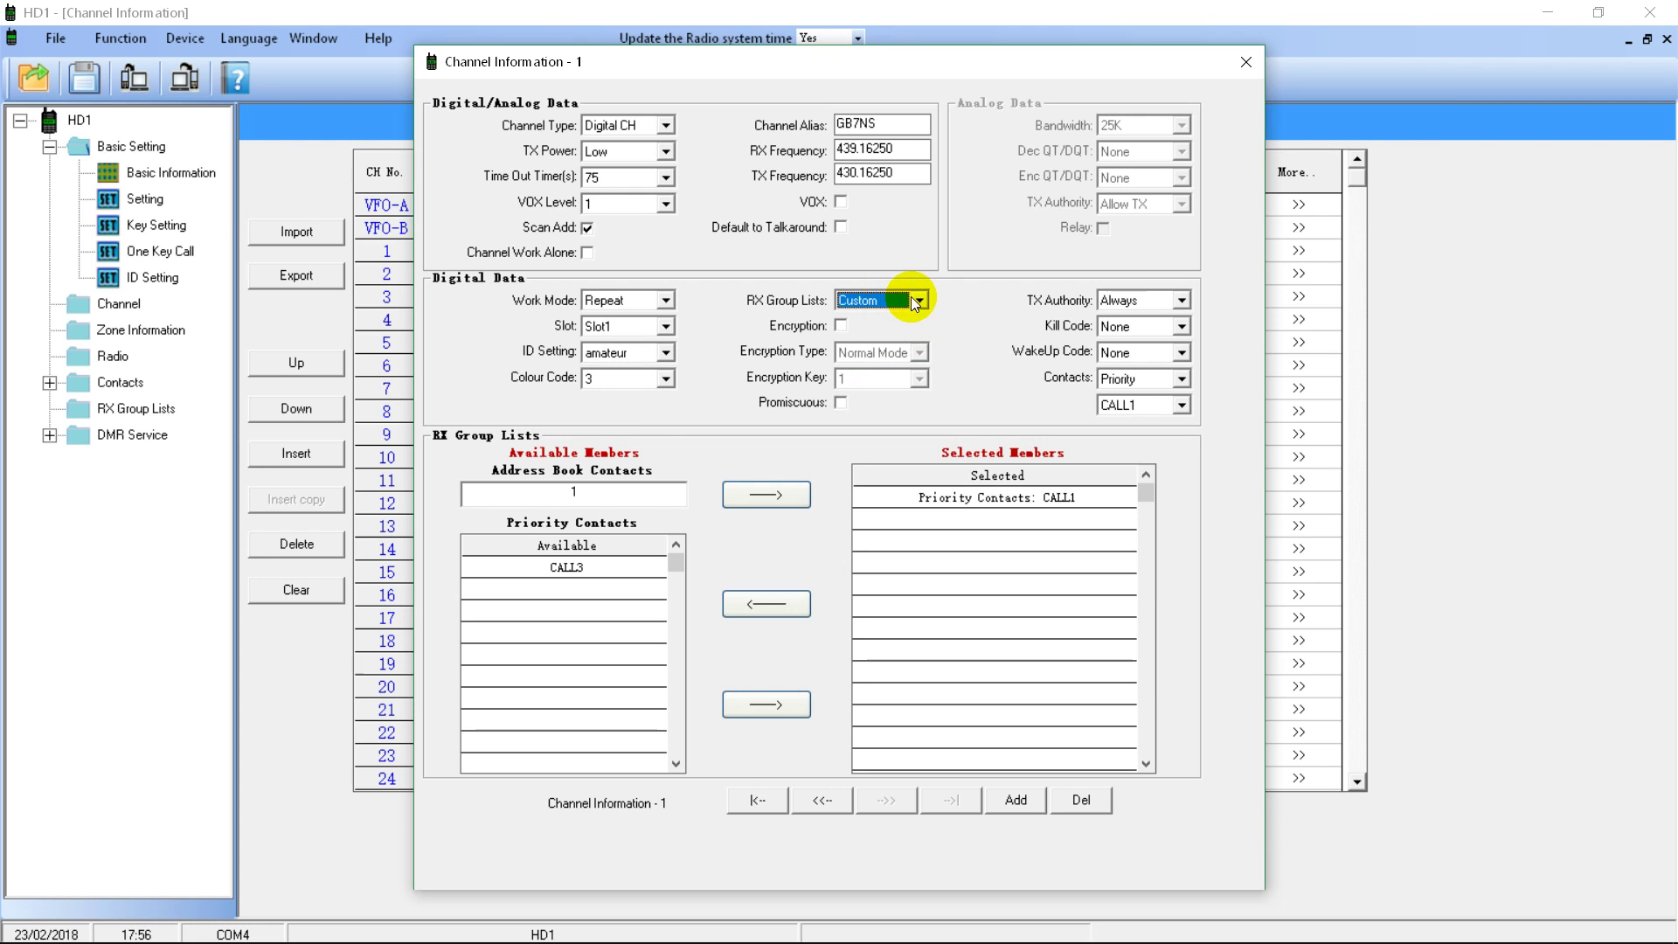
left_click(870, 299)
left_click(844, 318)
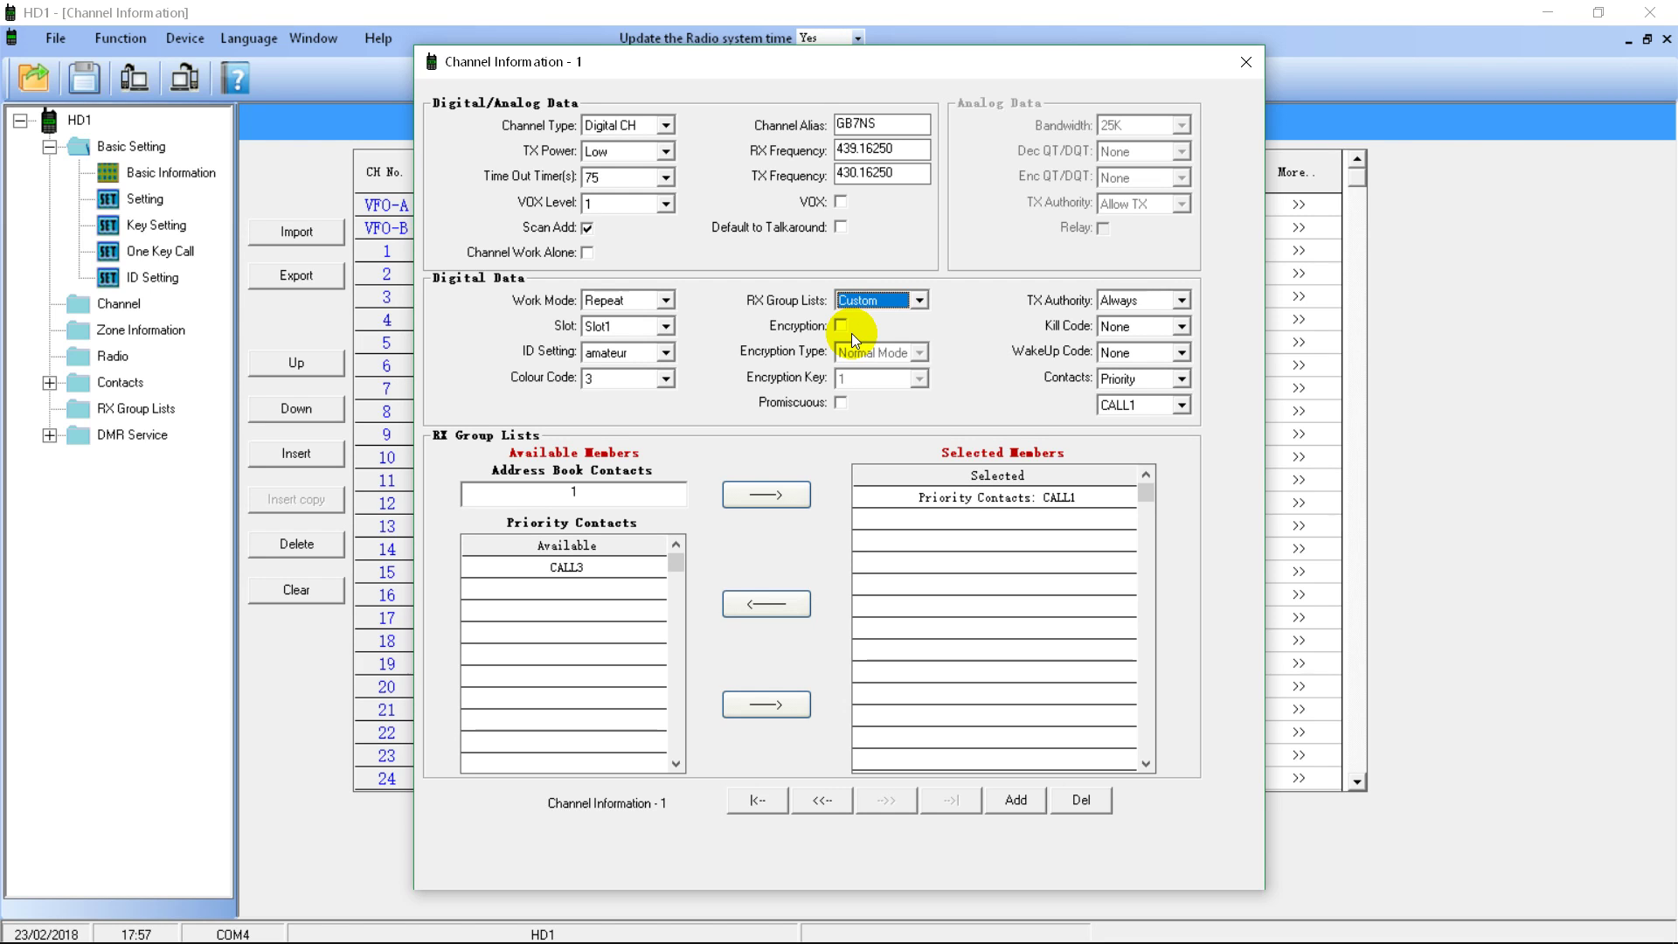
left_click(842, 402)
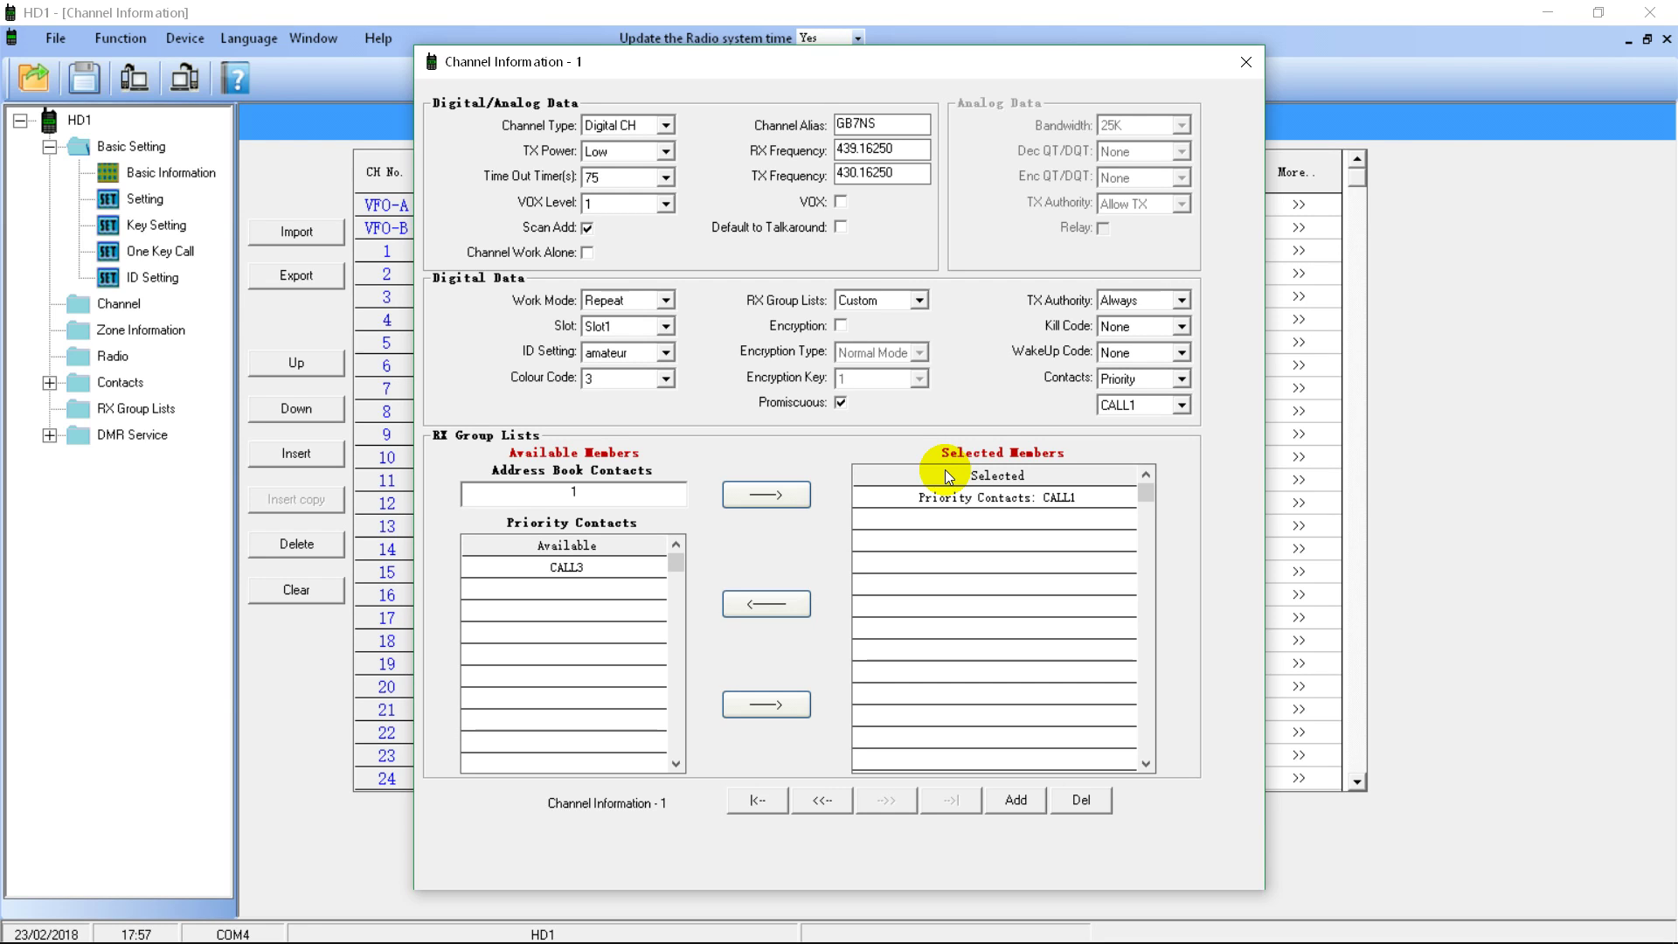
left_click(1151, 300)
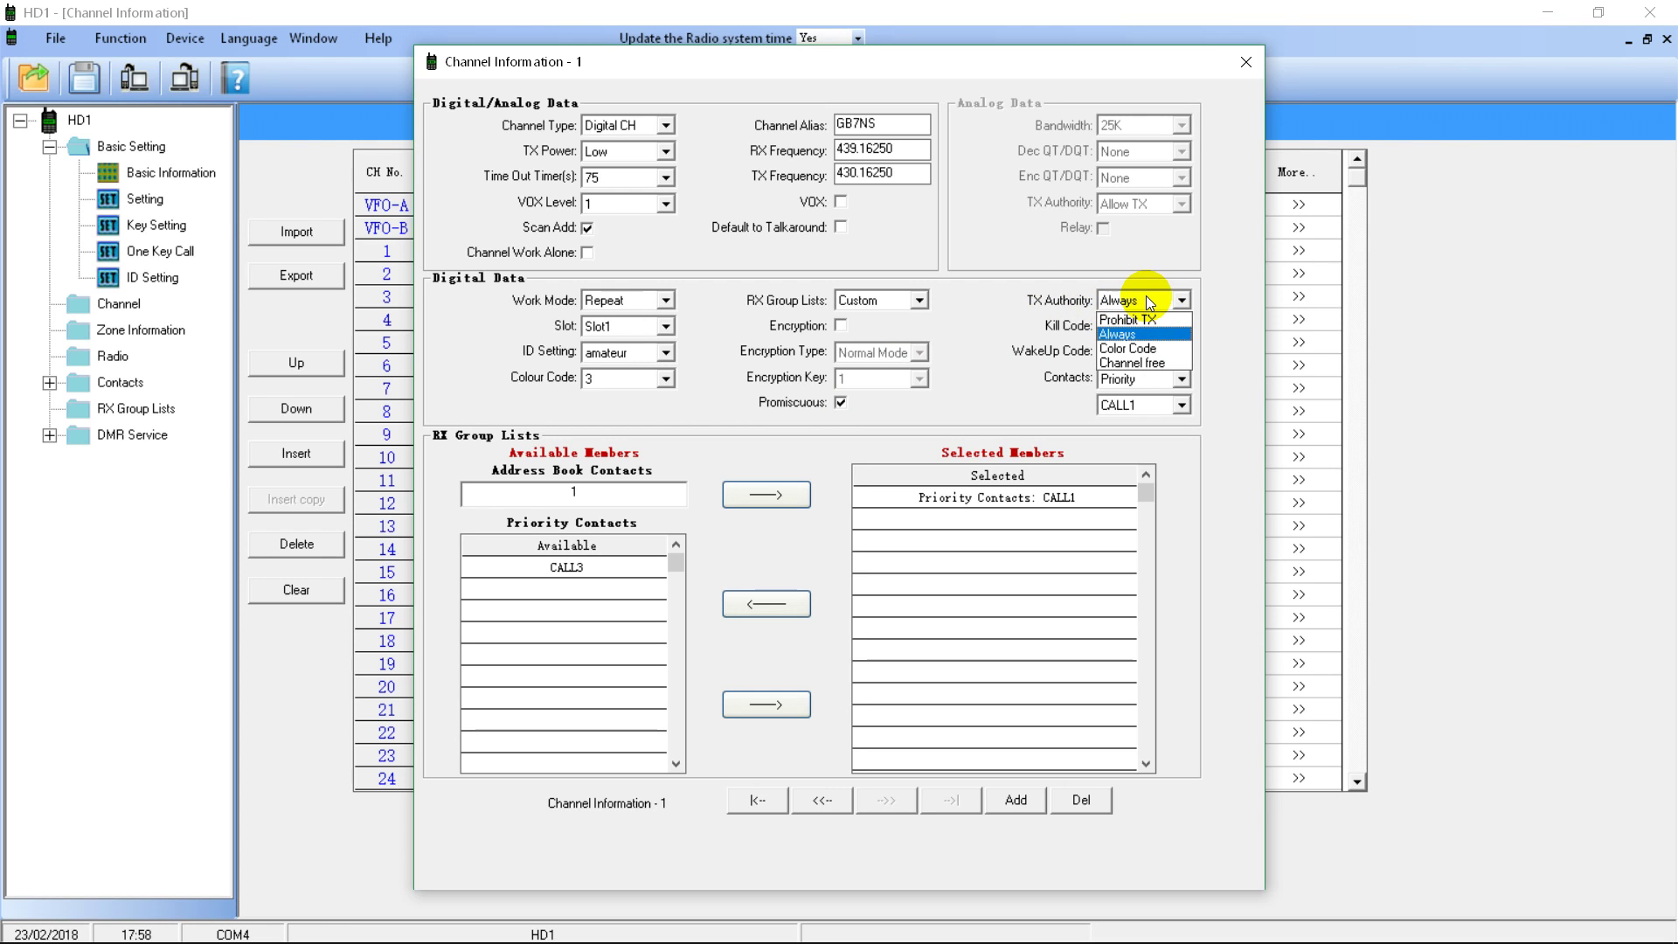
Step: Set channel 1's TX Authority to Color Code, leaving Kill and WakeUp codes at None
left_click(1124, 349)
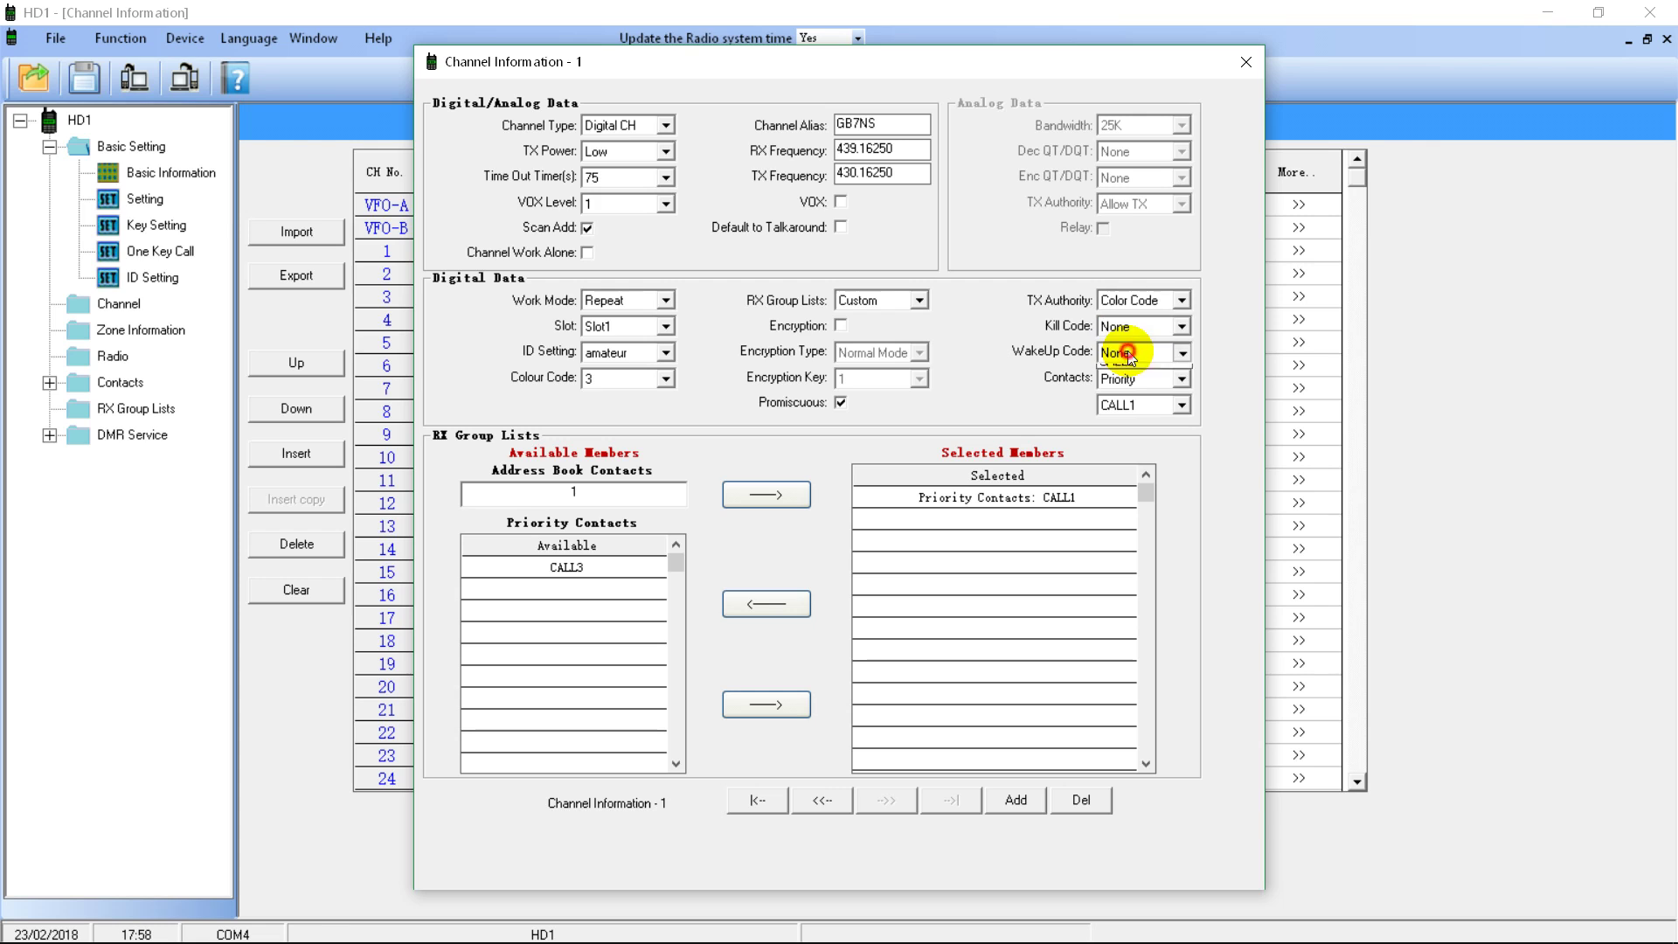
key("Tab")
Step: Review channel 1's kill code and contacts options, keeping Priority contacts with CALL1
left_click(1152, 332)
left_click(1168, 379)
left_click(1169, 384)
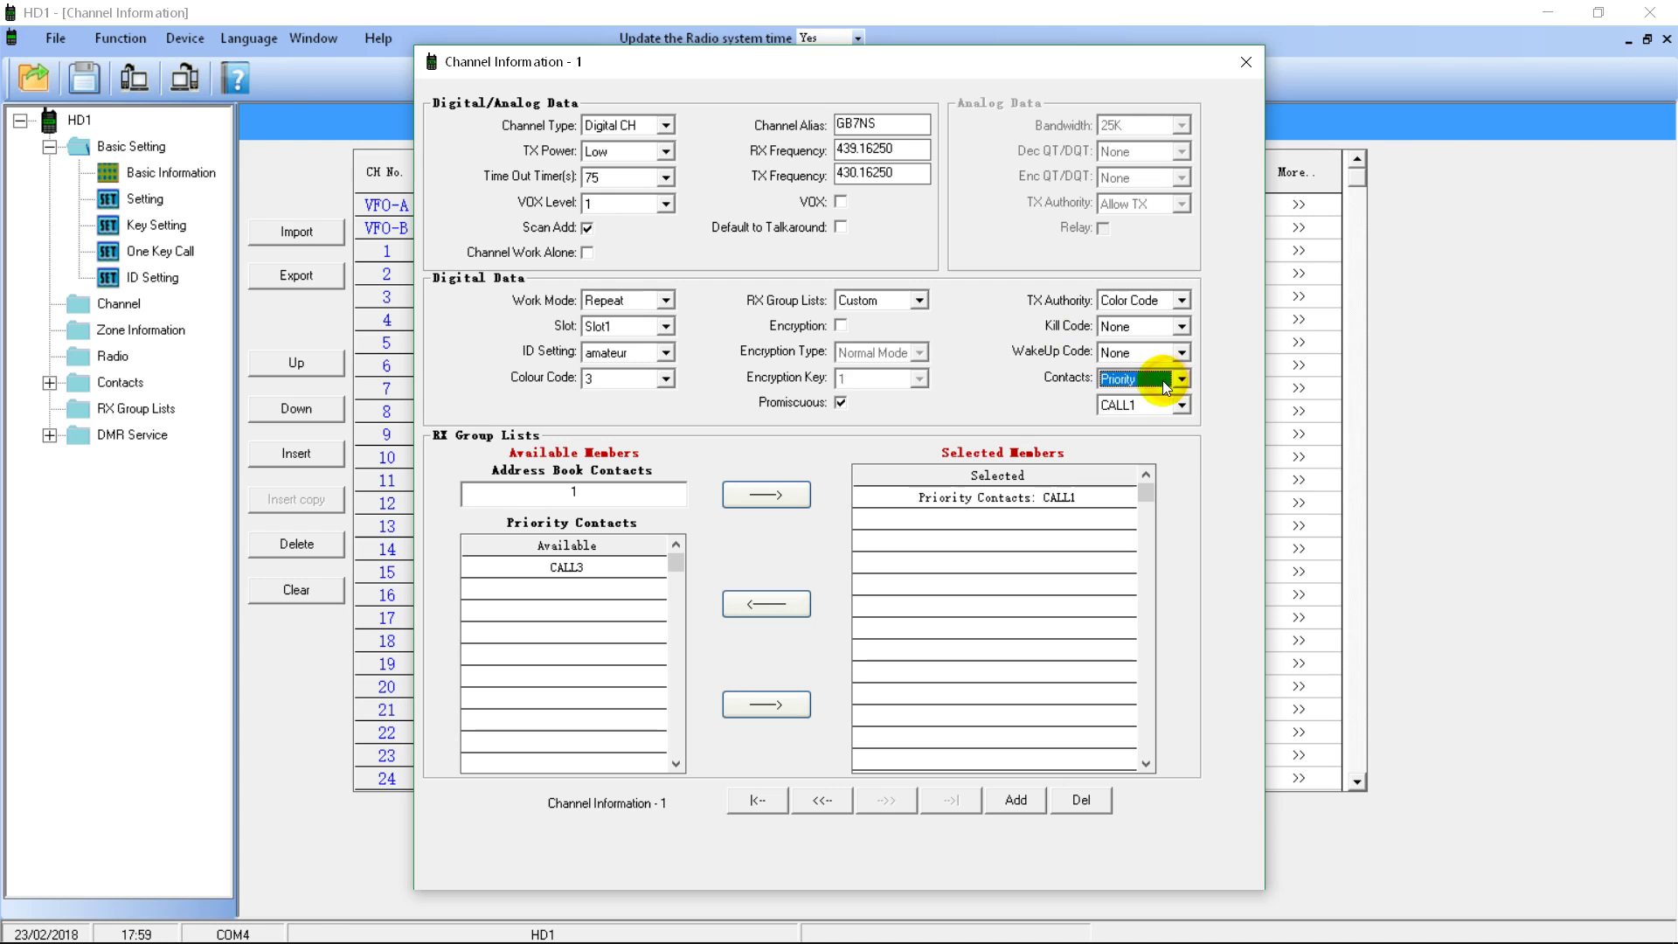
left_click(1137, 407)
left_click(1153, 413)
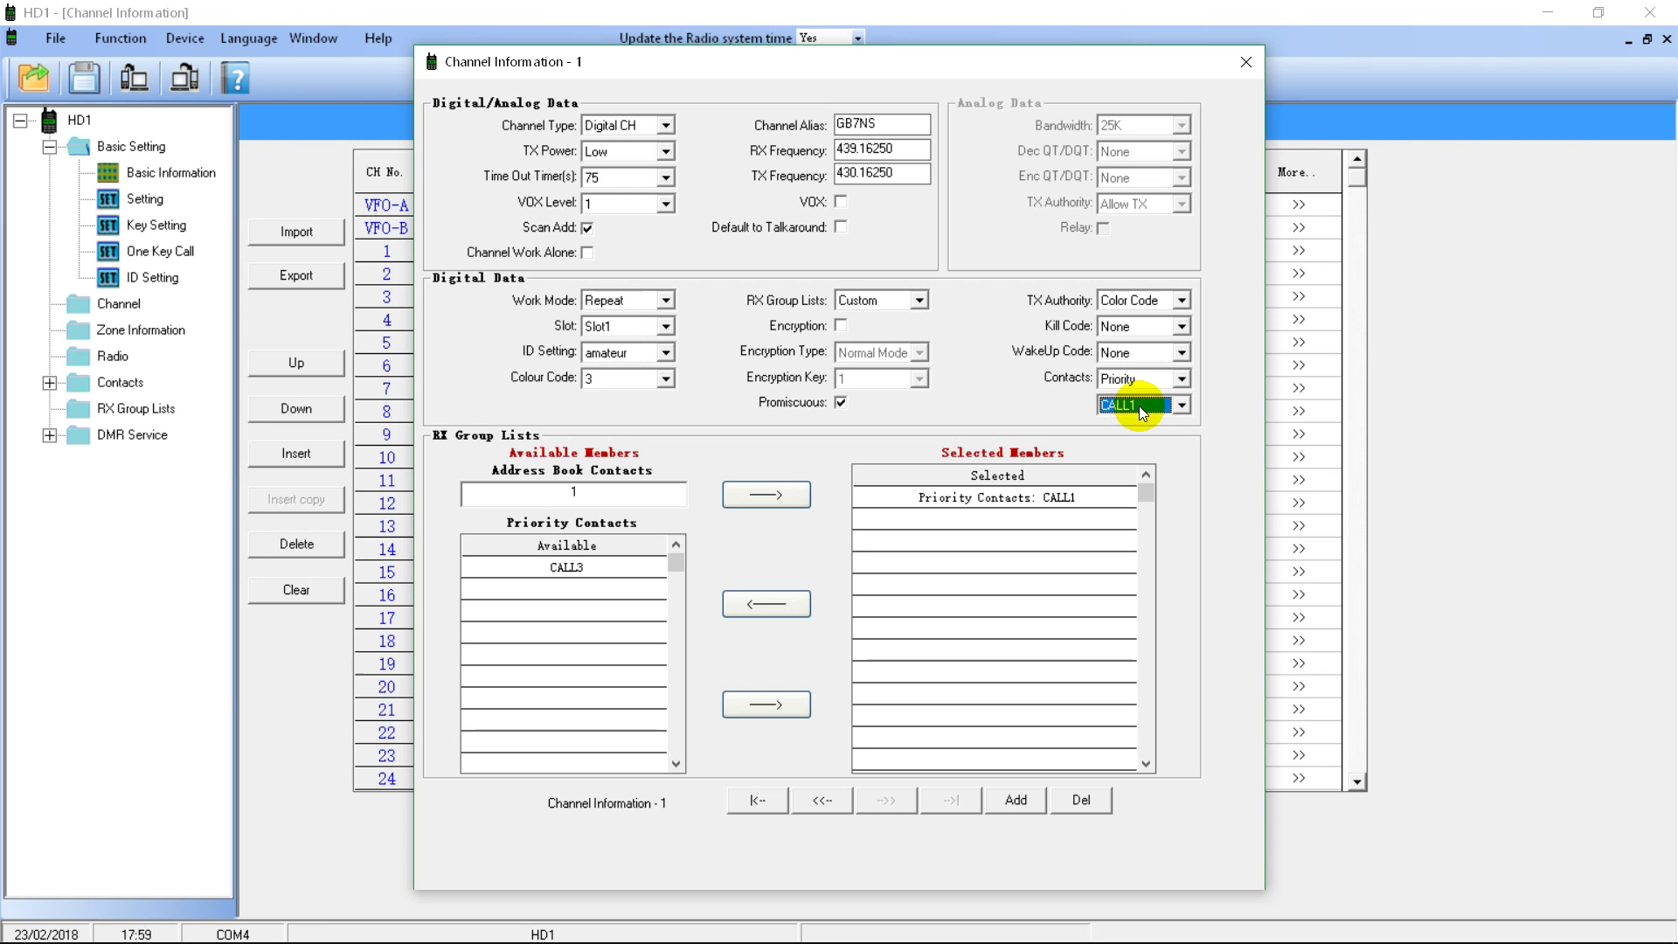
left_click(1133, 404)
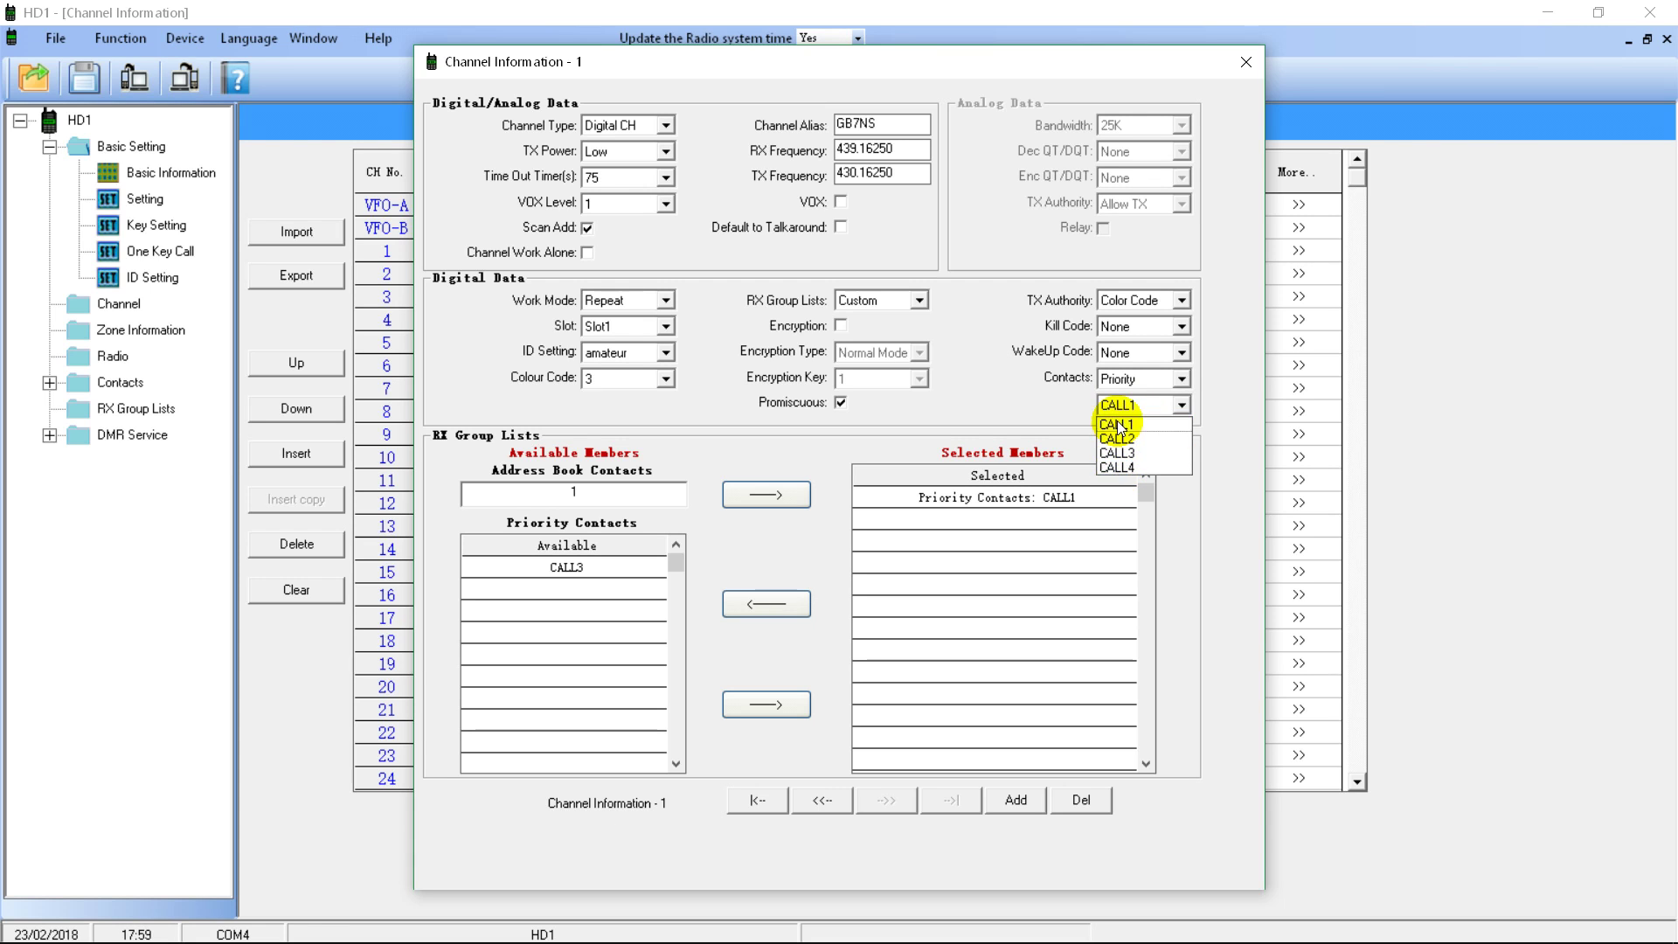
left_click(1140, 380)
Step: Try Address Book contacts, revert to Priority contact CALL1, and turn off channel 1's Scan Add
left_click(1139, 380)
left_click(1135, 425)
left_click_drag(1151, 403, 1119, 399)
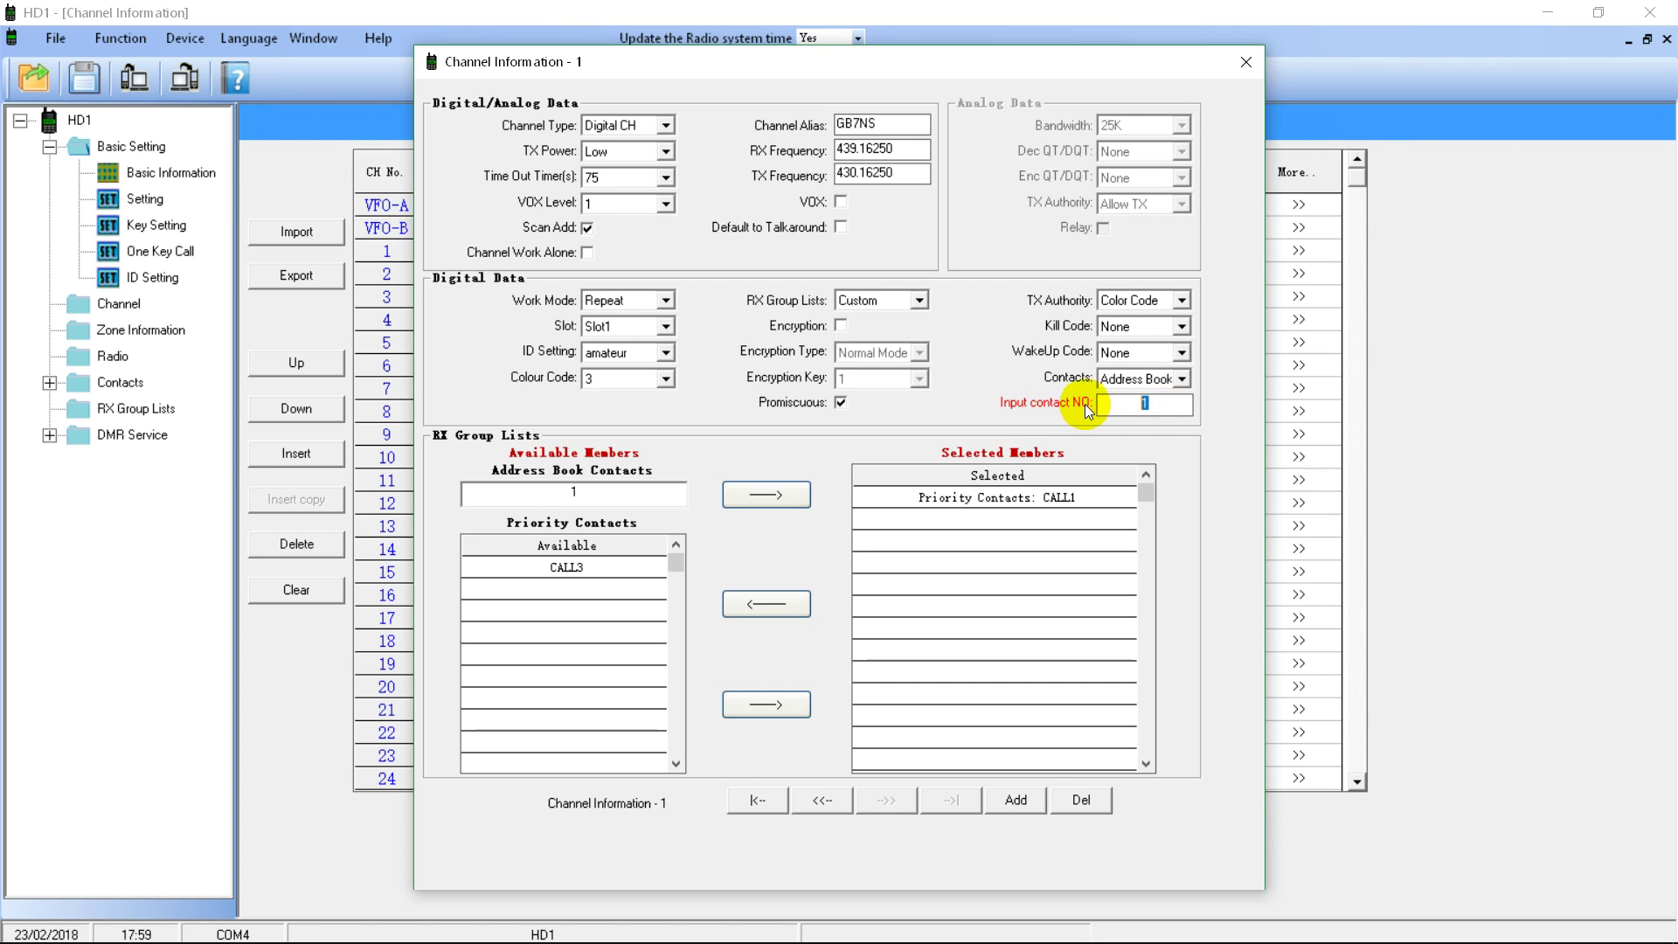
left_click(1136, 384)
left_click(1143, 402)
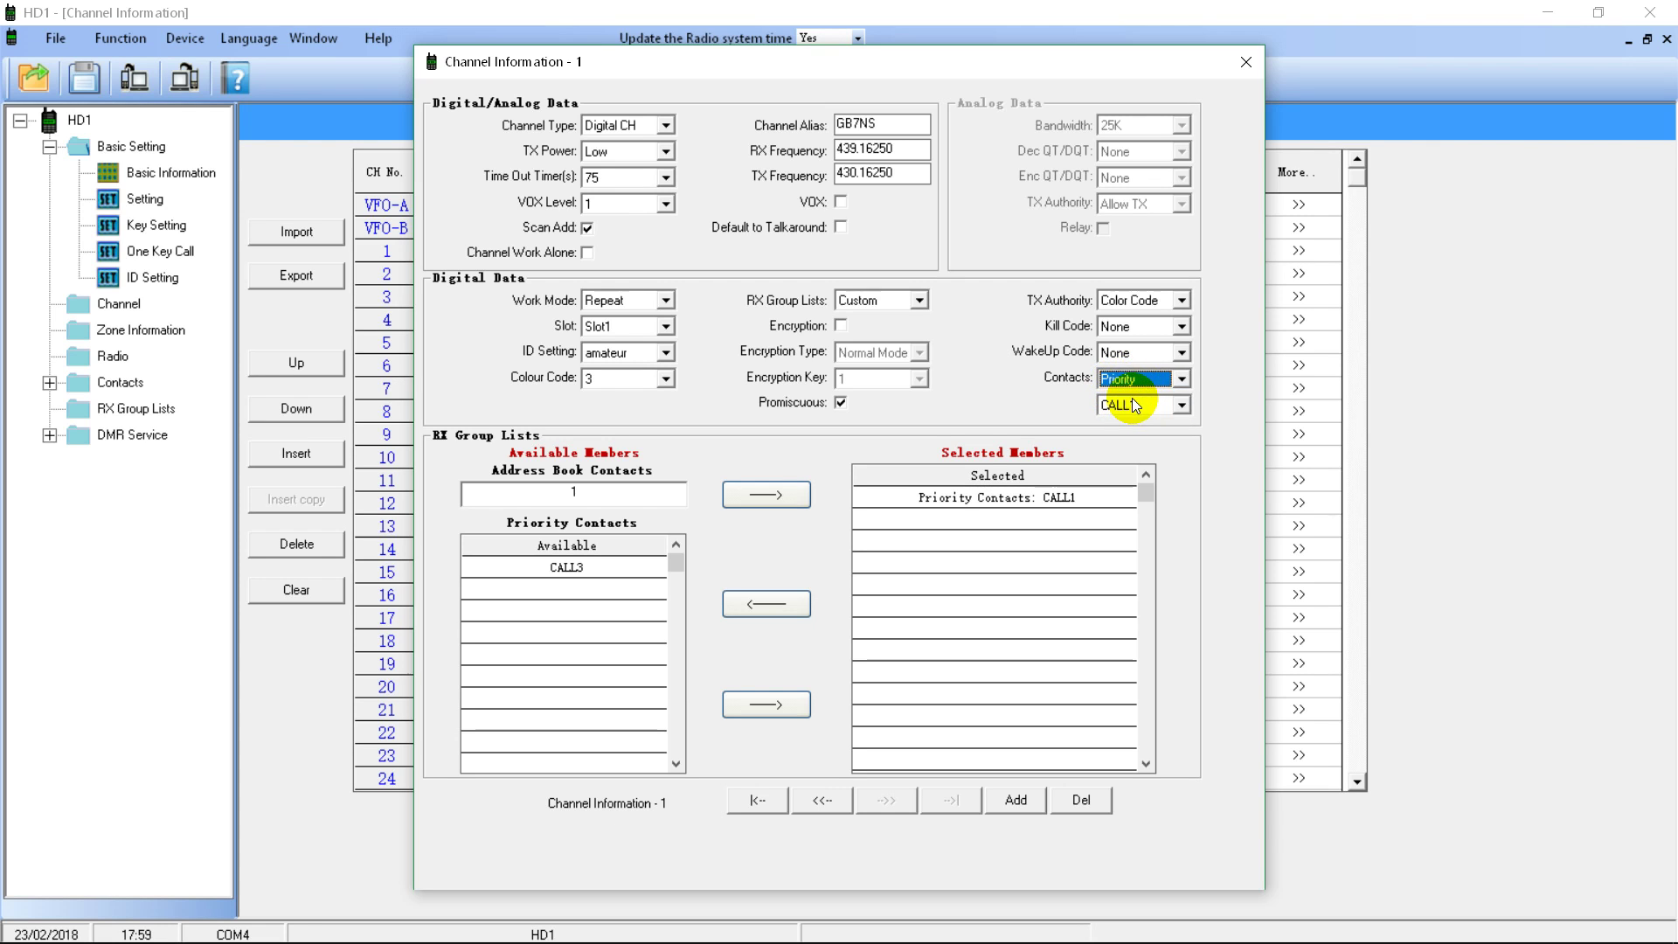
left_click(1134, 404)
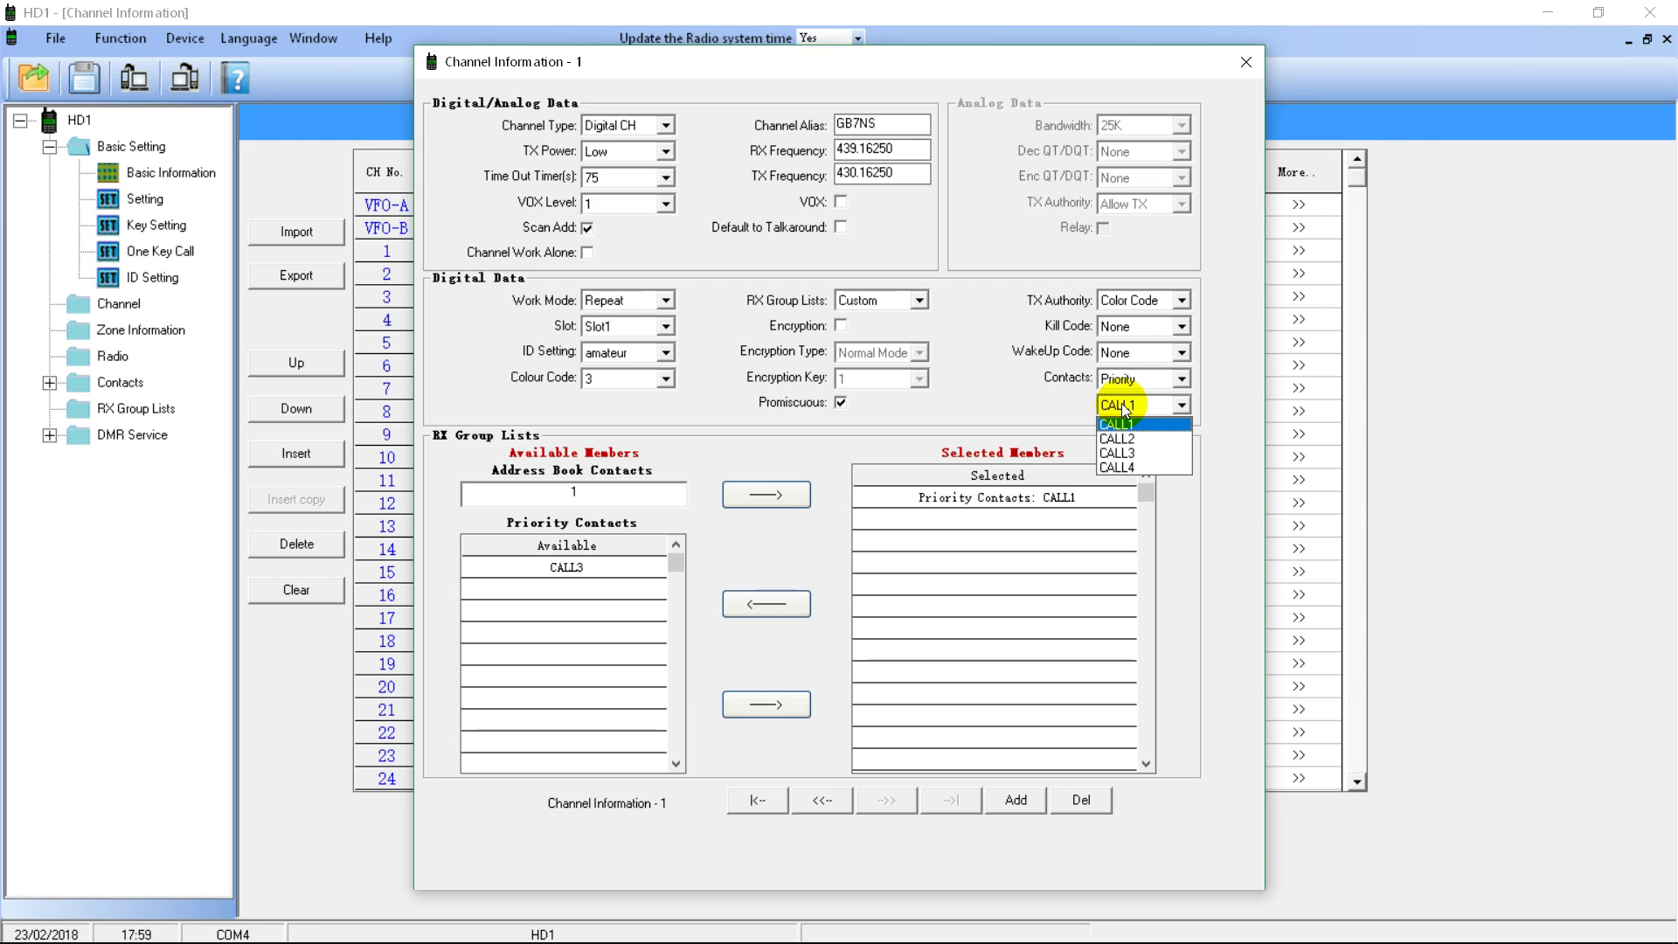
left_click(1123, 402)
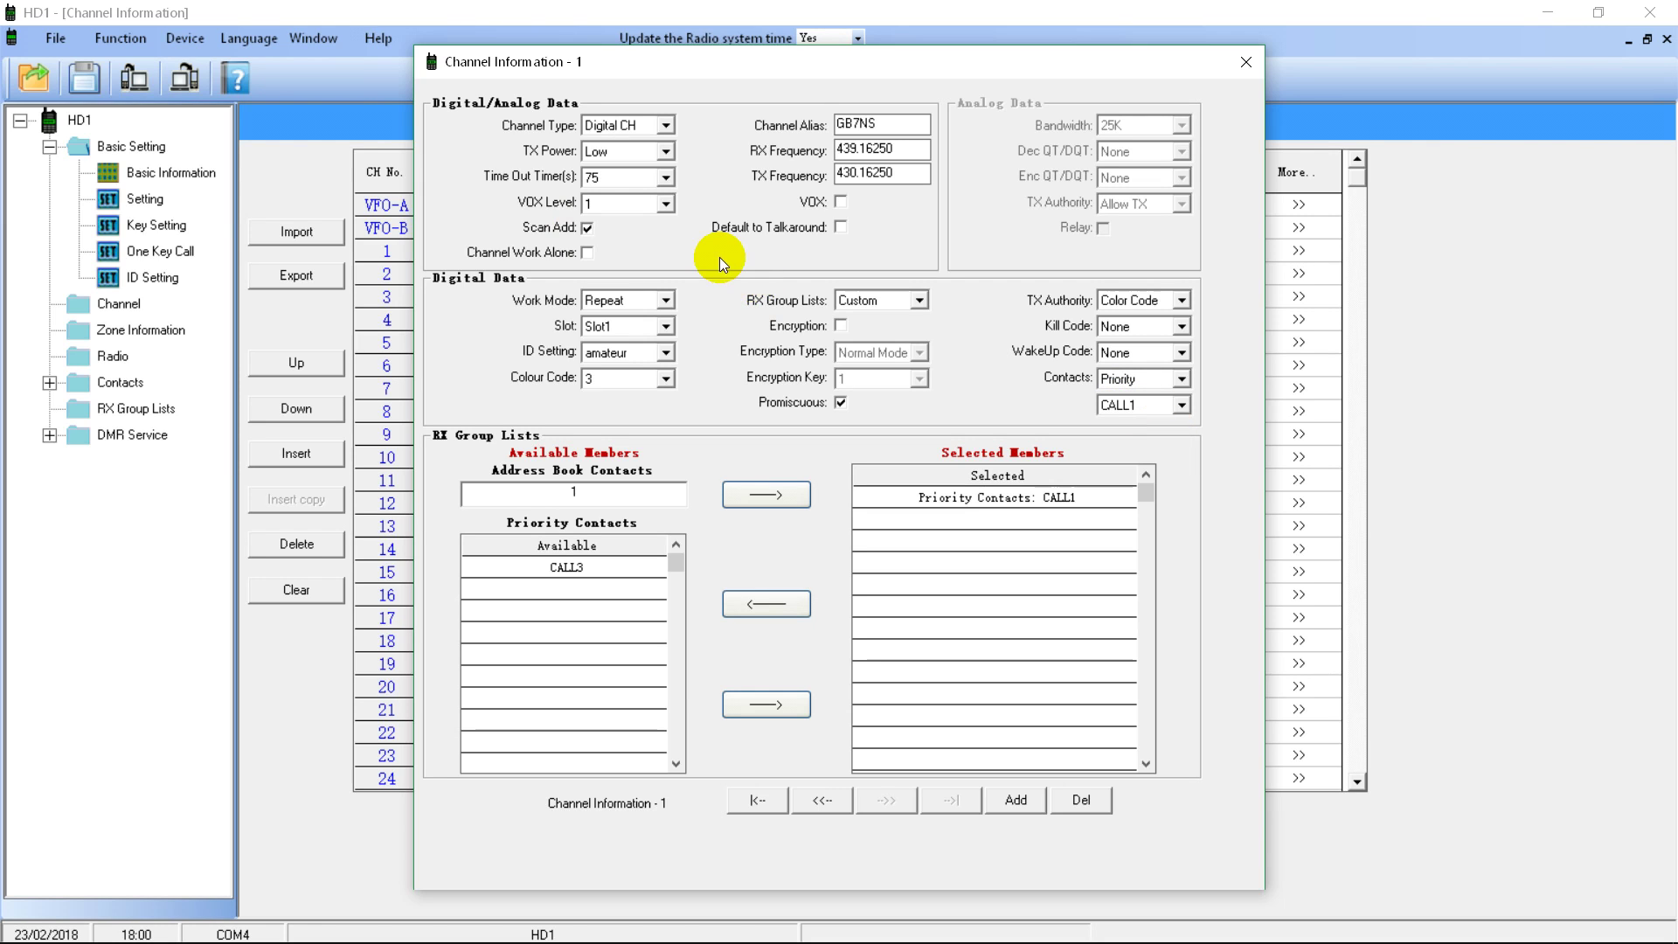
left_click(586, 229)
Step: Copy channel 1's GB7NS settings into the empty channel 2 row
left_click(1245, 63)
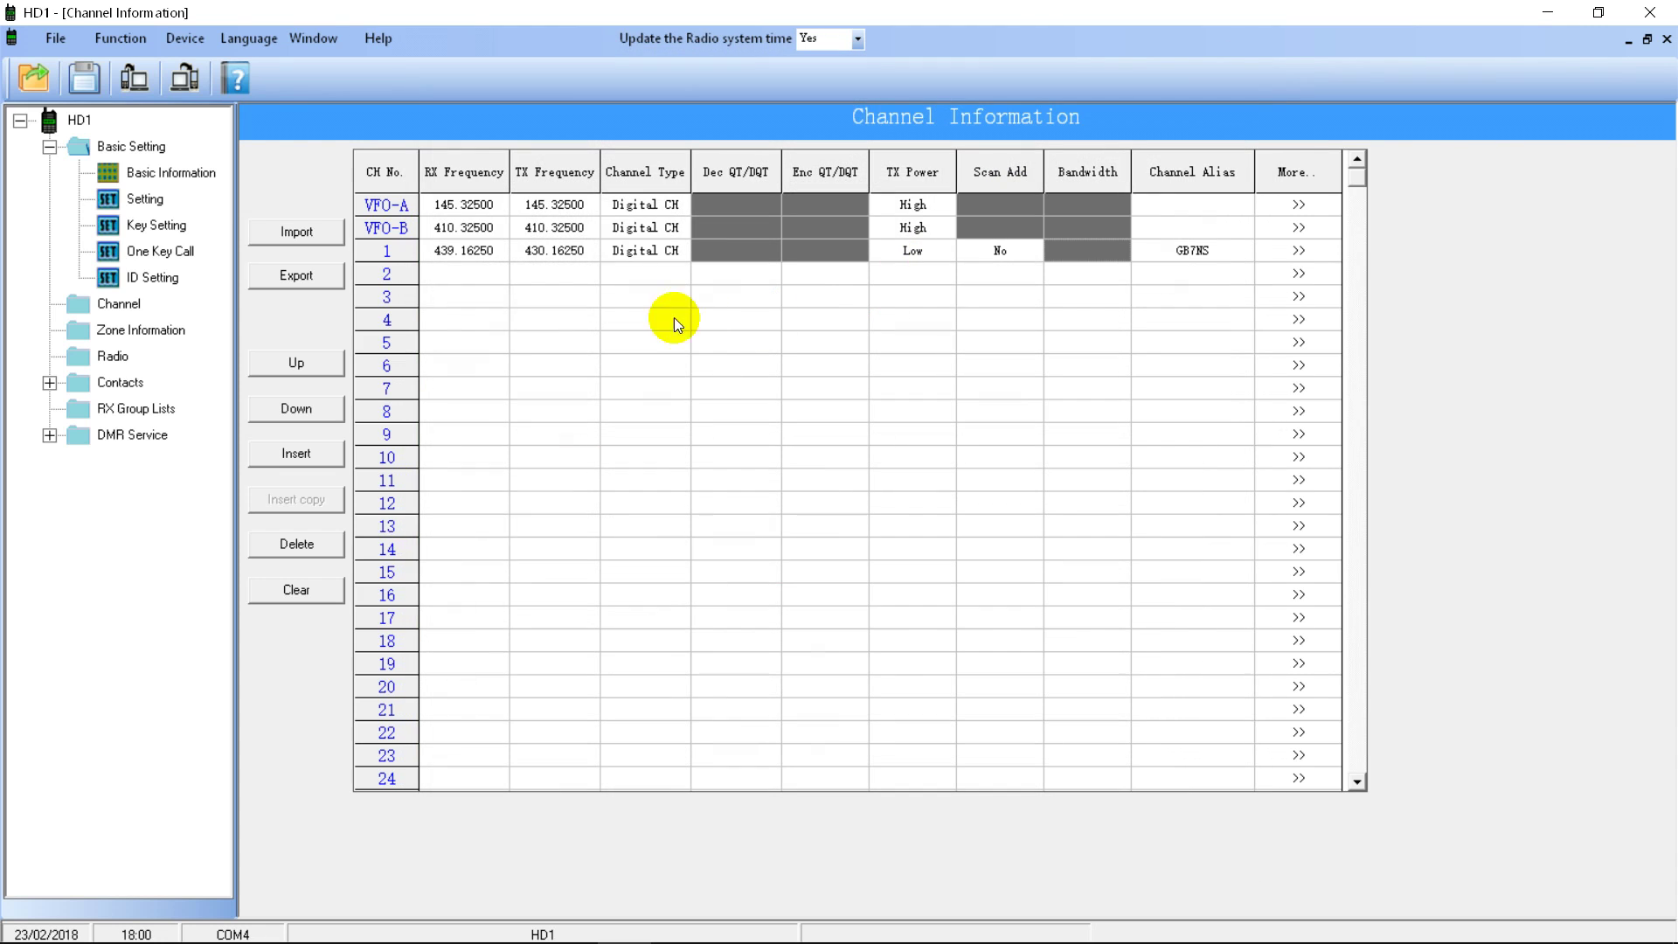
left_click(387, 275)
left_click(385, 252)
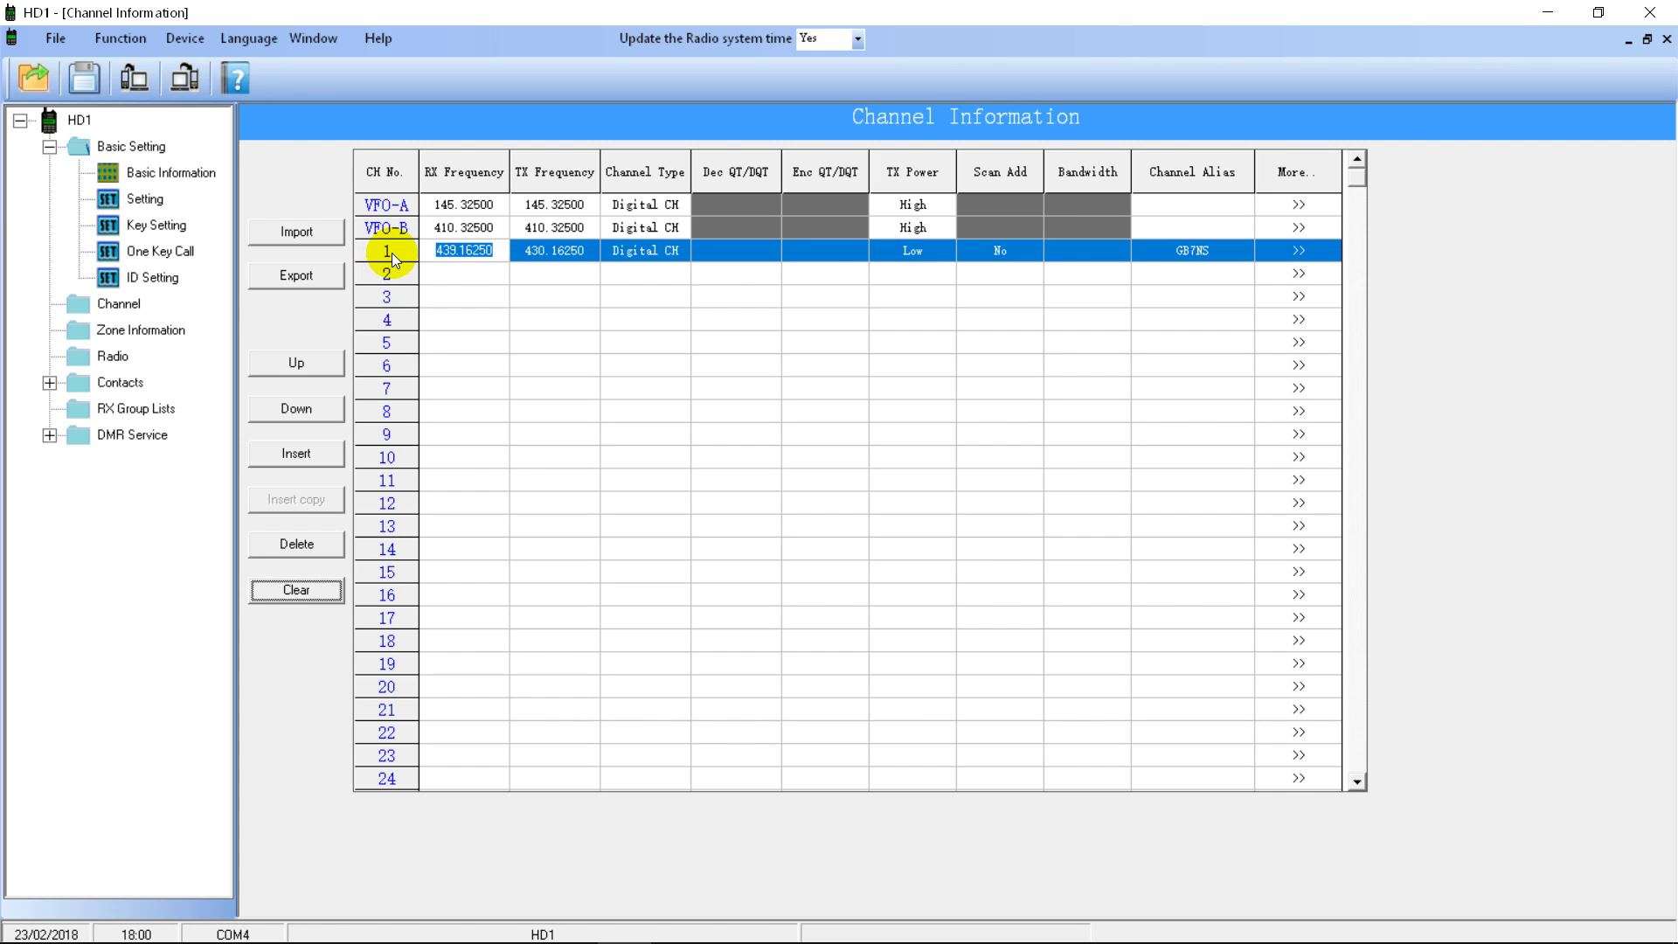
key("Return")
left_click(390, 276)
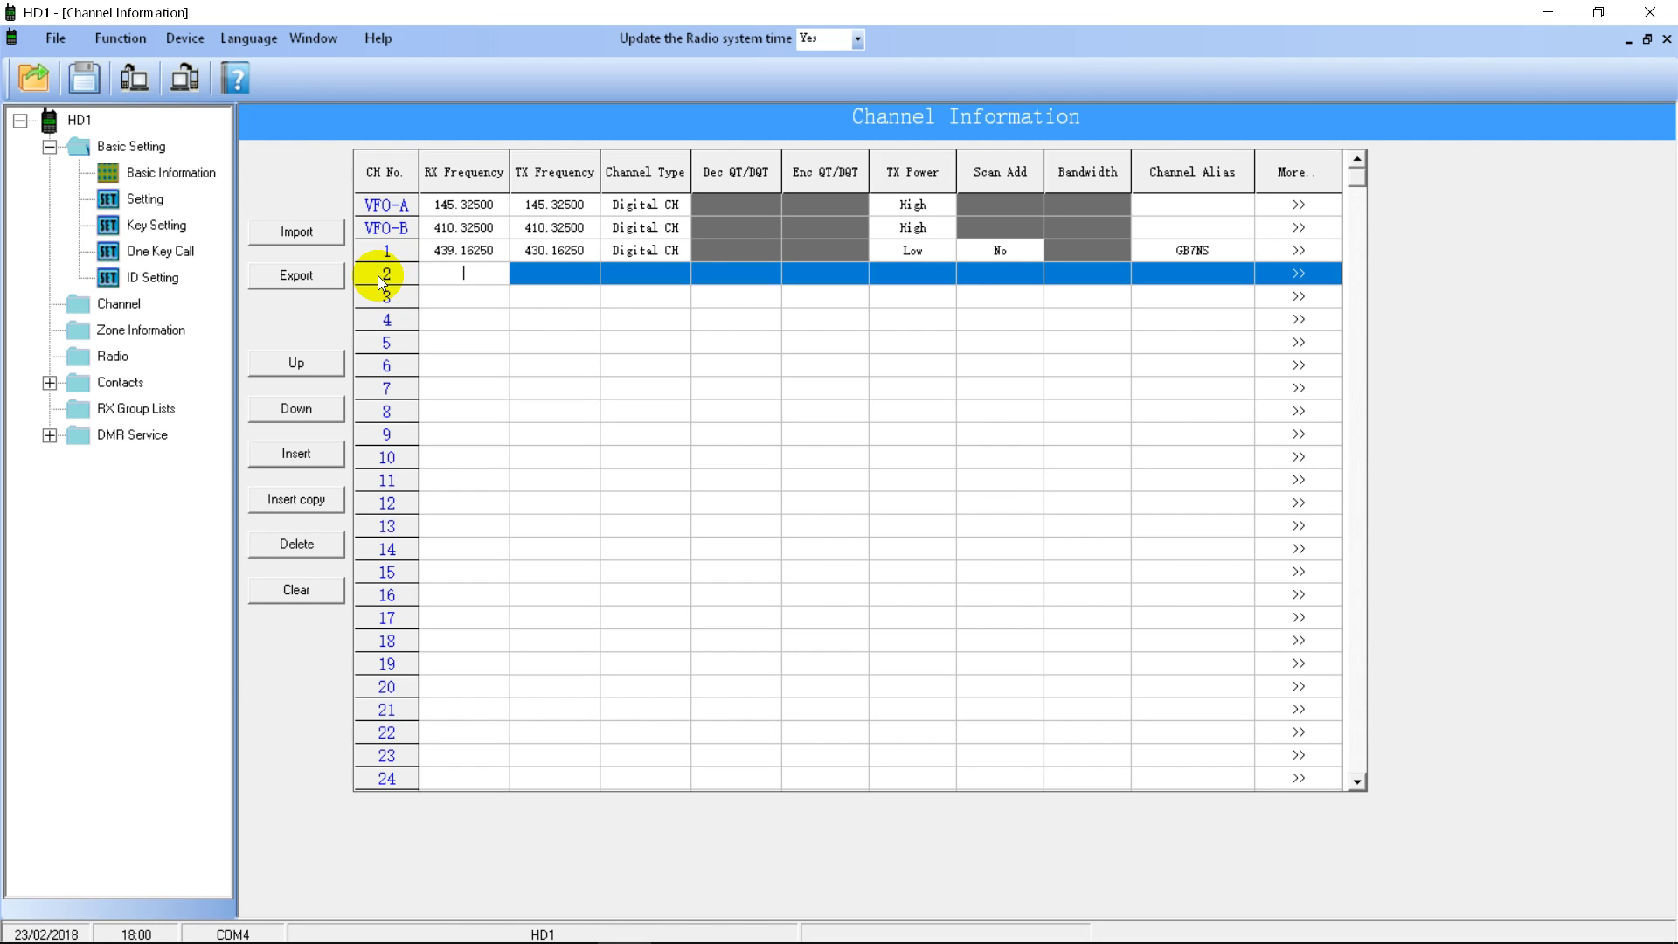
key("Return")
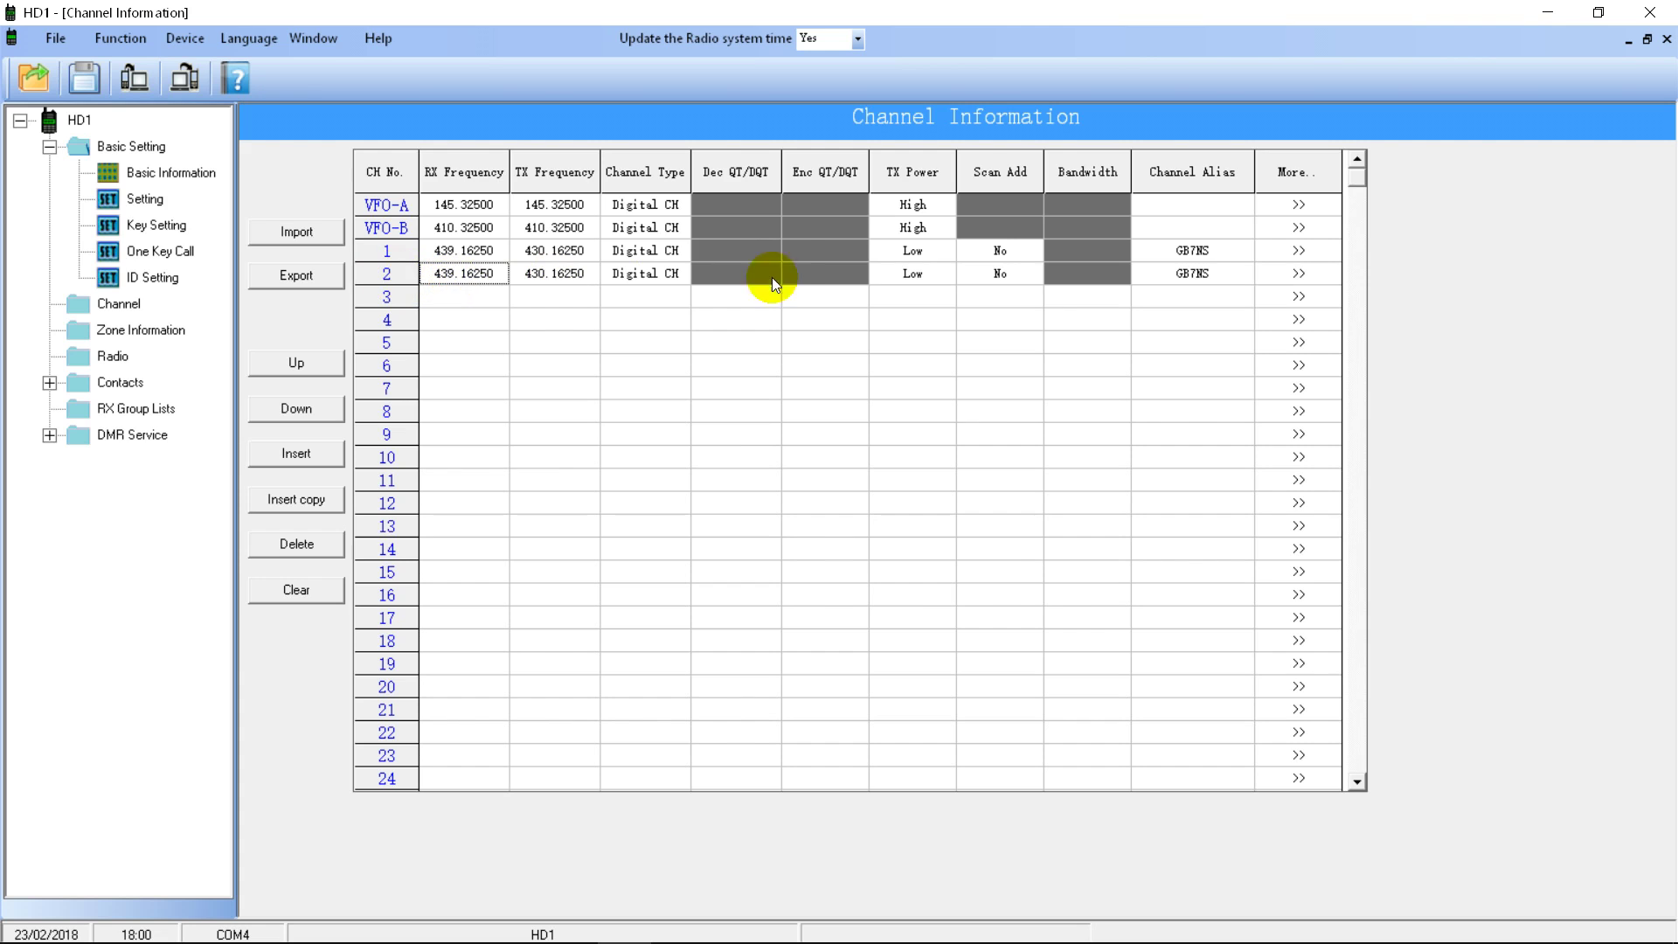
Step: Rename channel 2 to 'GB7NS S2' and set its Slot to Slot2
left_click(1220, 278)
left_click(1219, 276)
left_click(1218, 274)
type("S2")
left_click(1288, 271)
left_click(1297, 273)
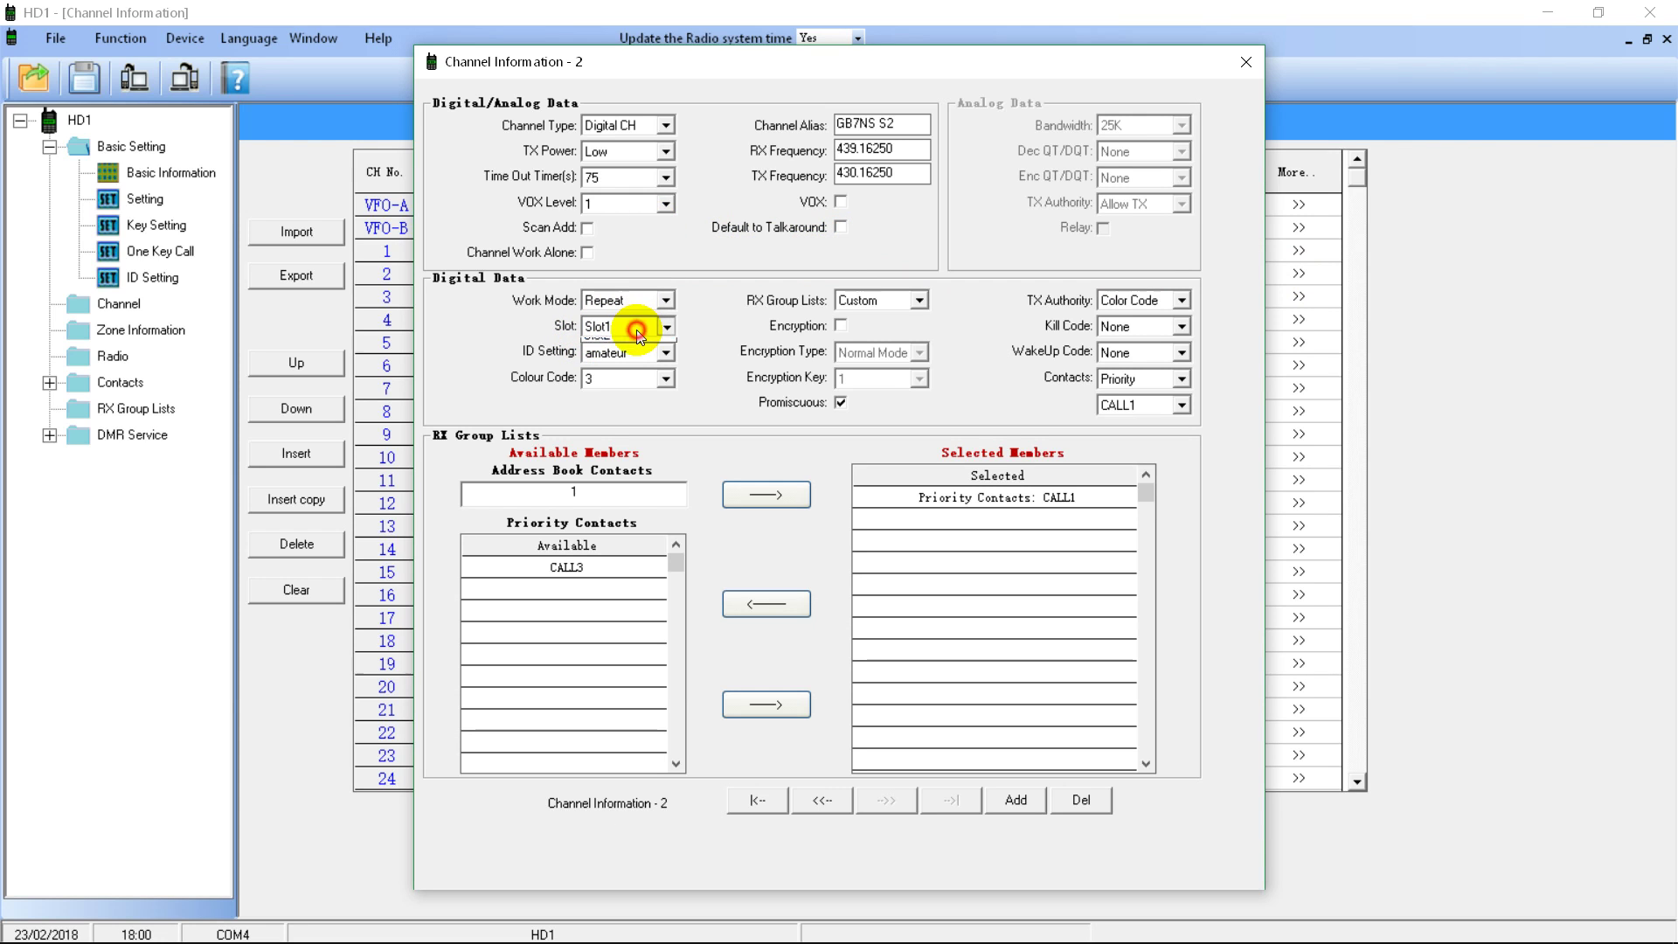
left_click(632, 359)
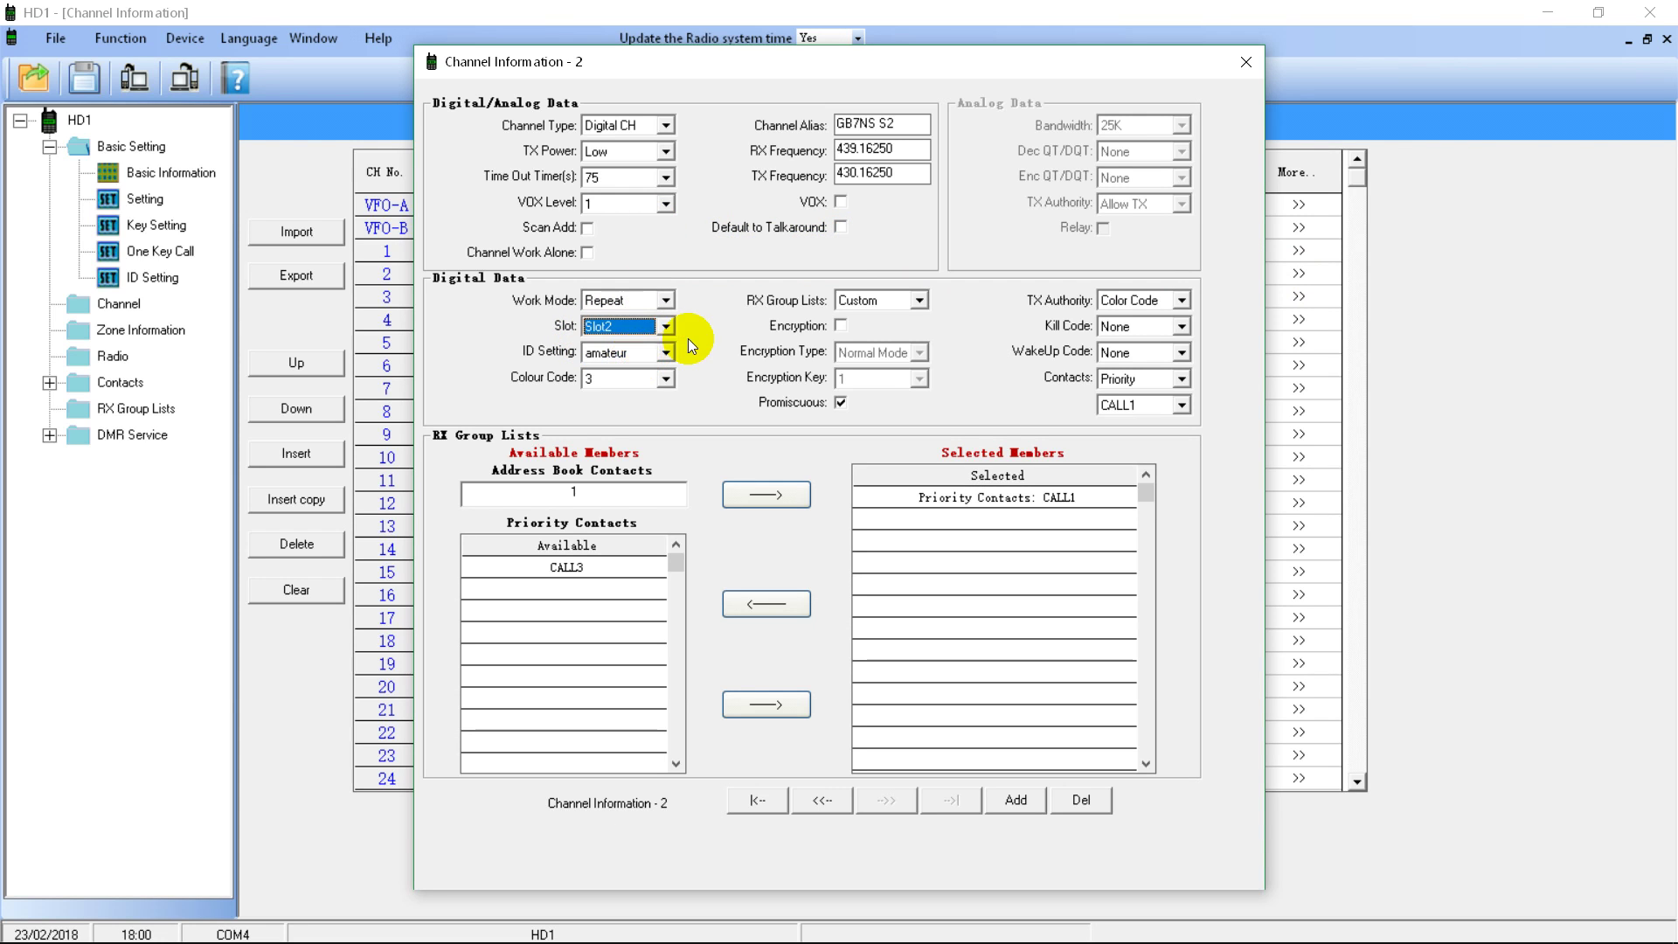
left_click(1256, 60)
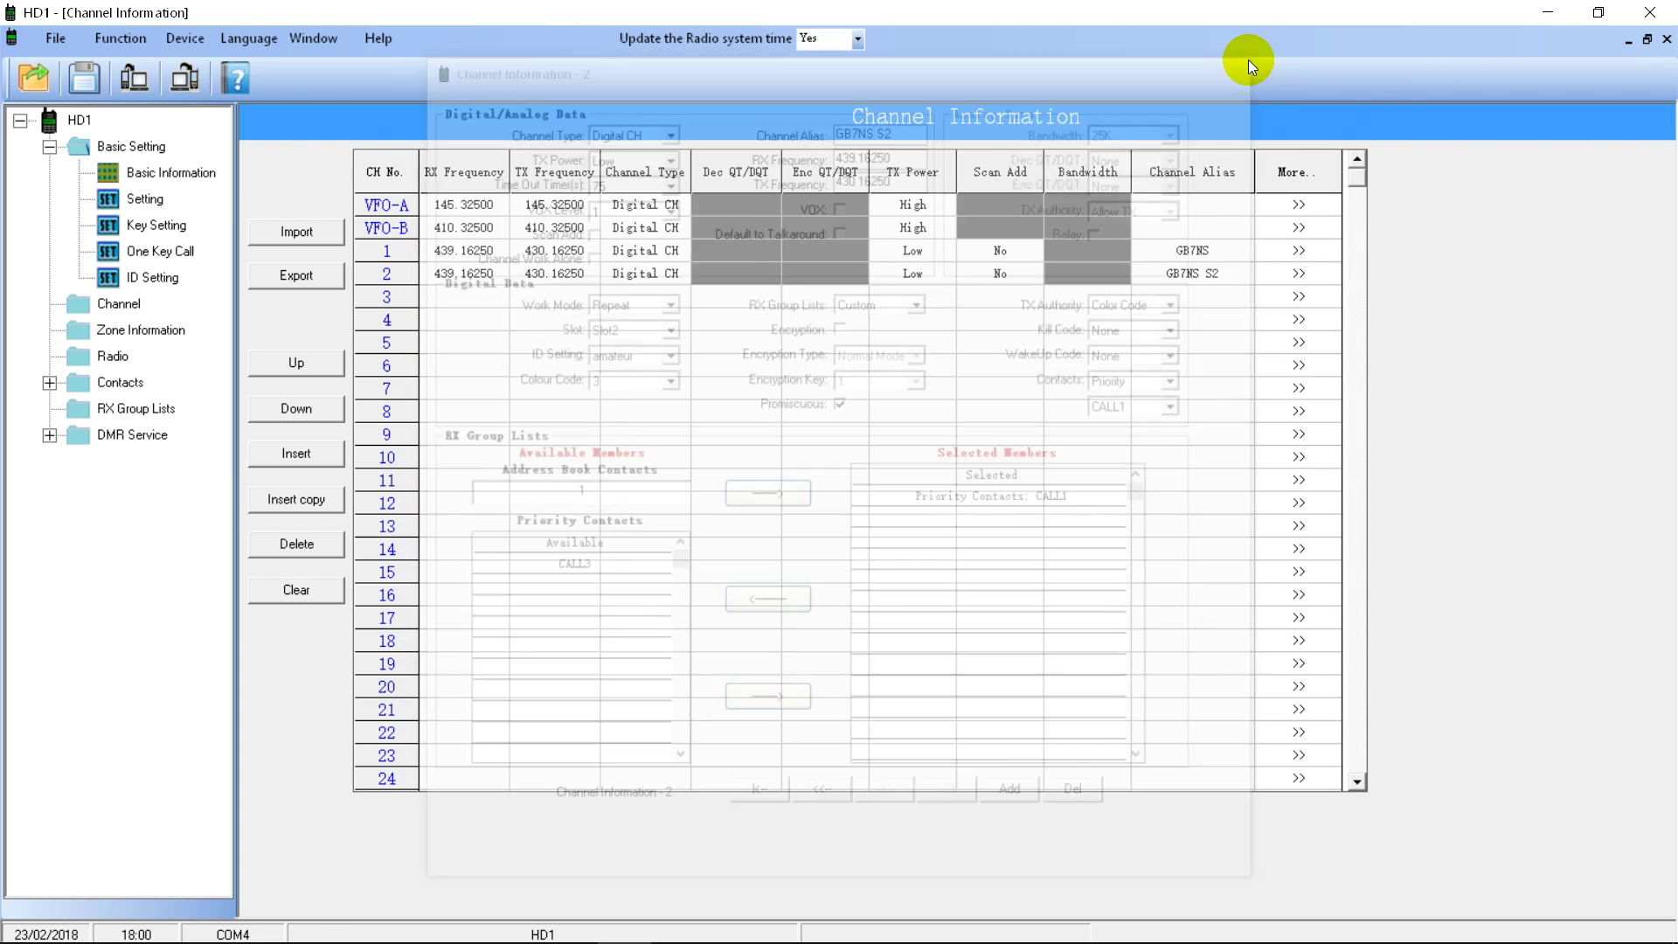
Step: Enter channel 3's receive frequency 439.50000 and transmit frequency 430.50000
left_click(442, 298)
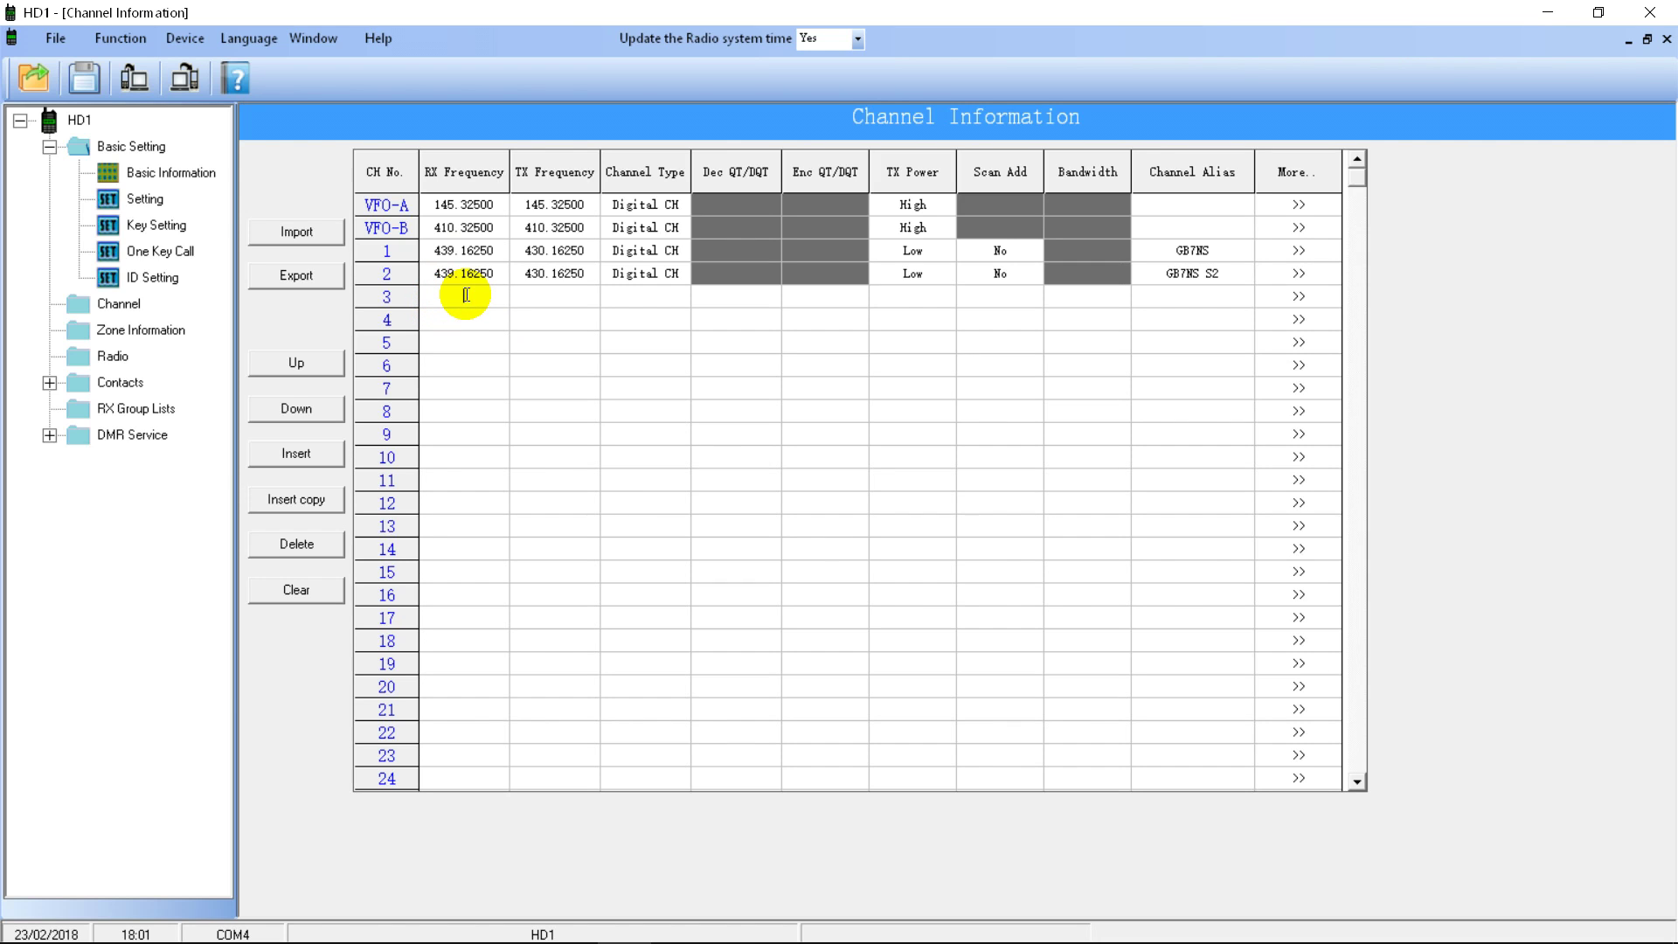
type("49")
key("BackSpace")
type("3")
left_click(442, 298)
type("9.5")
left_click(551, 298)
left_click(552, 298)
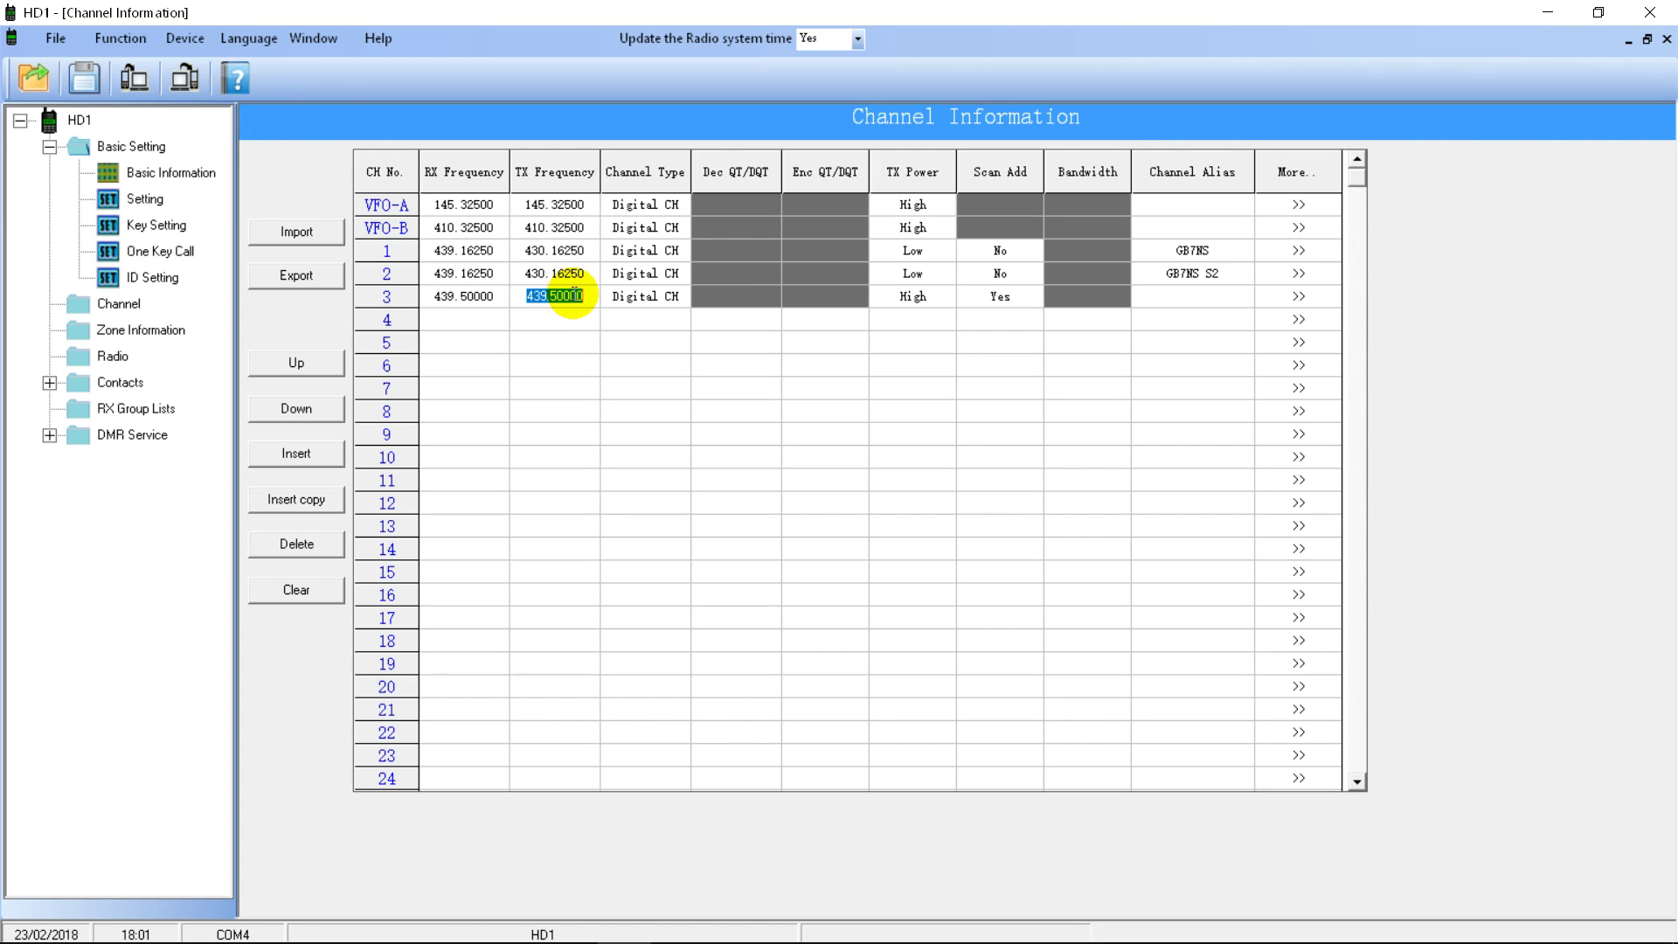
left_click(551, 298)
key("BackSpace")
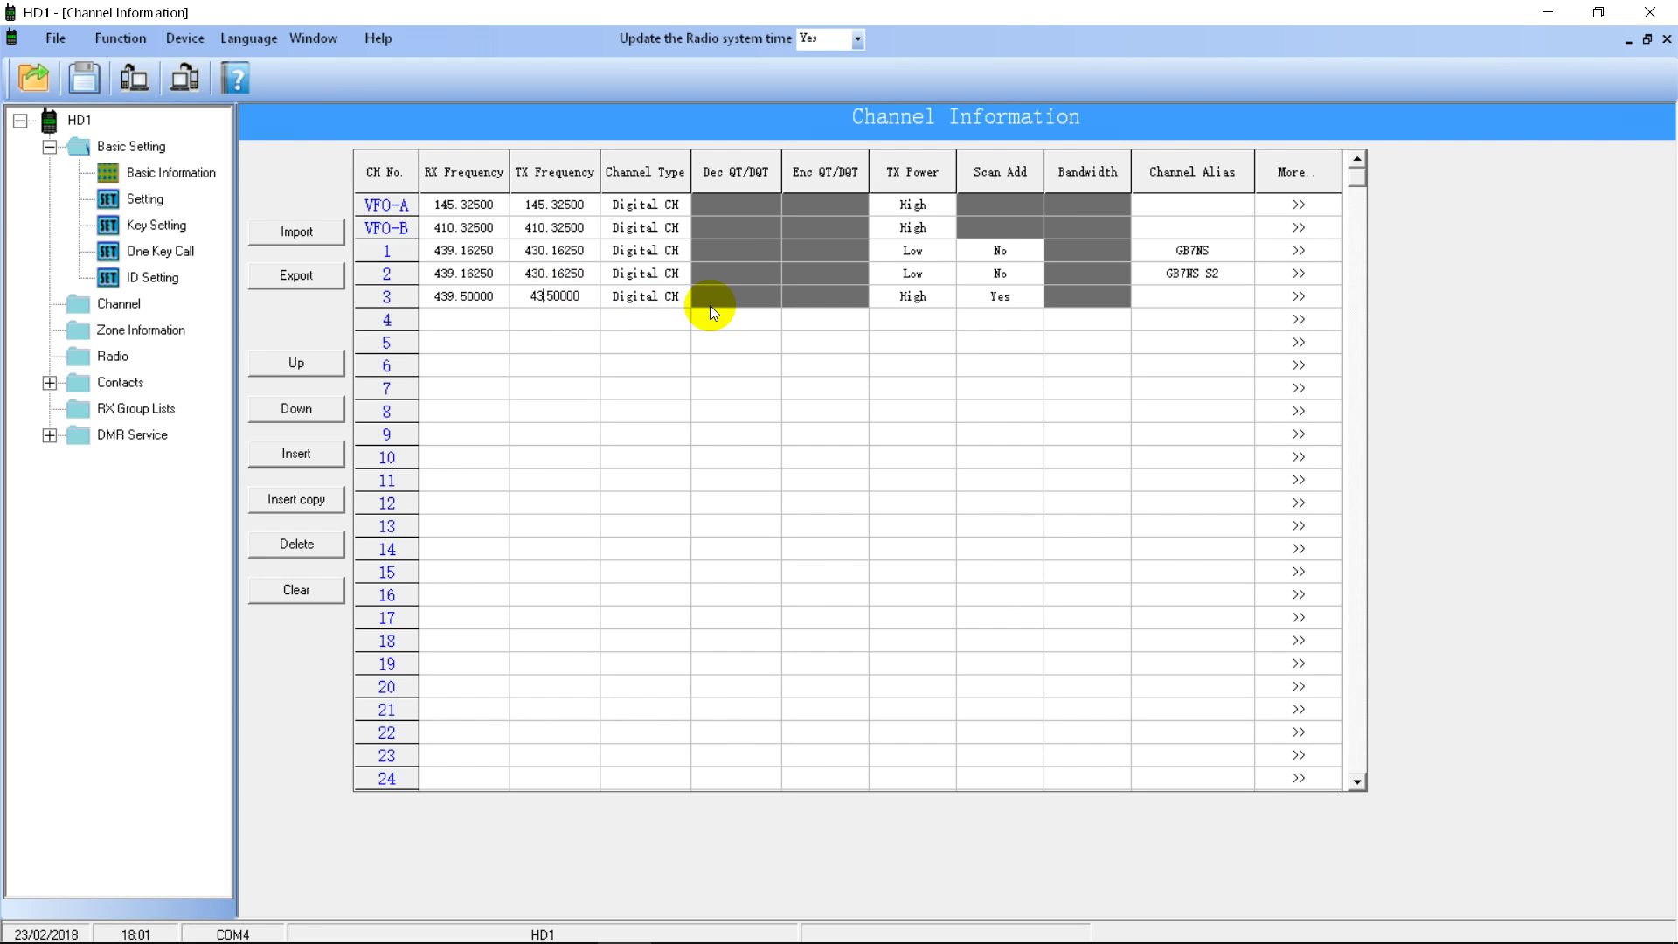
type("0.")
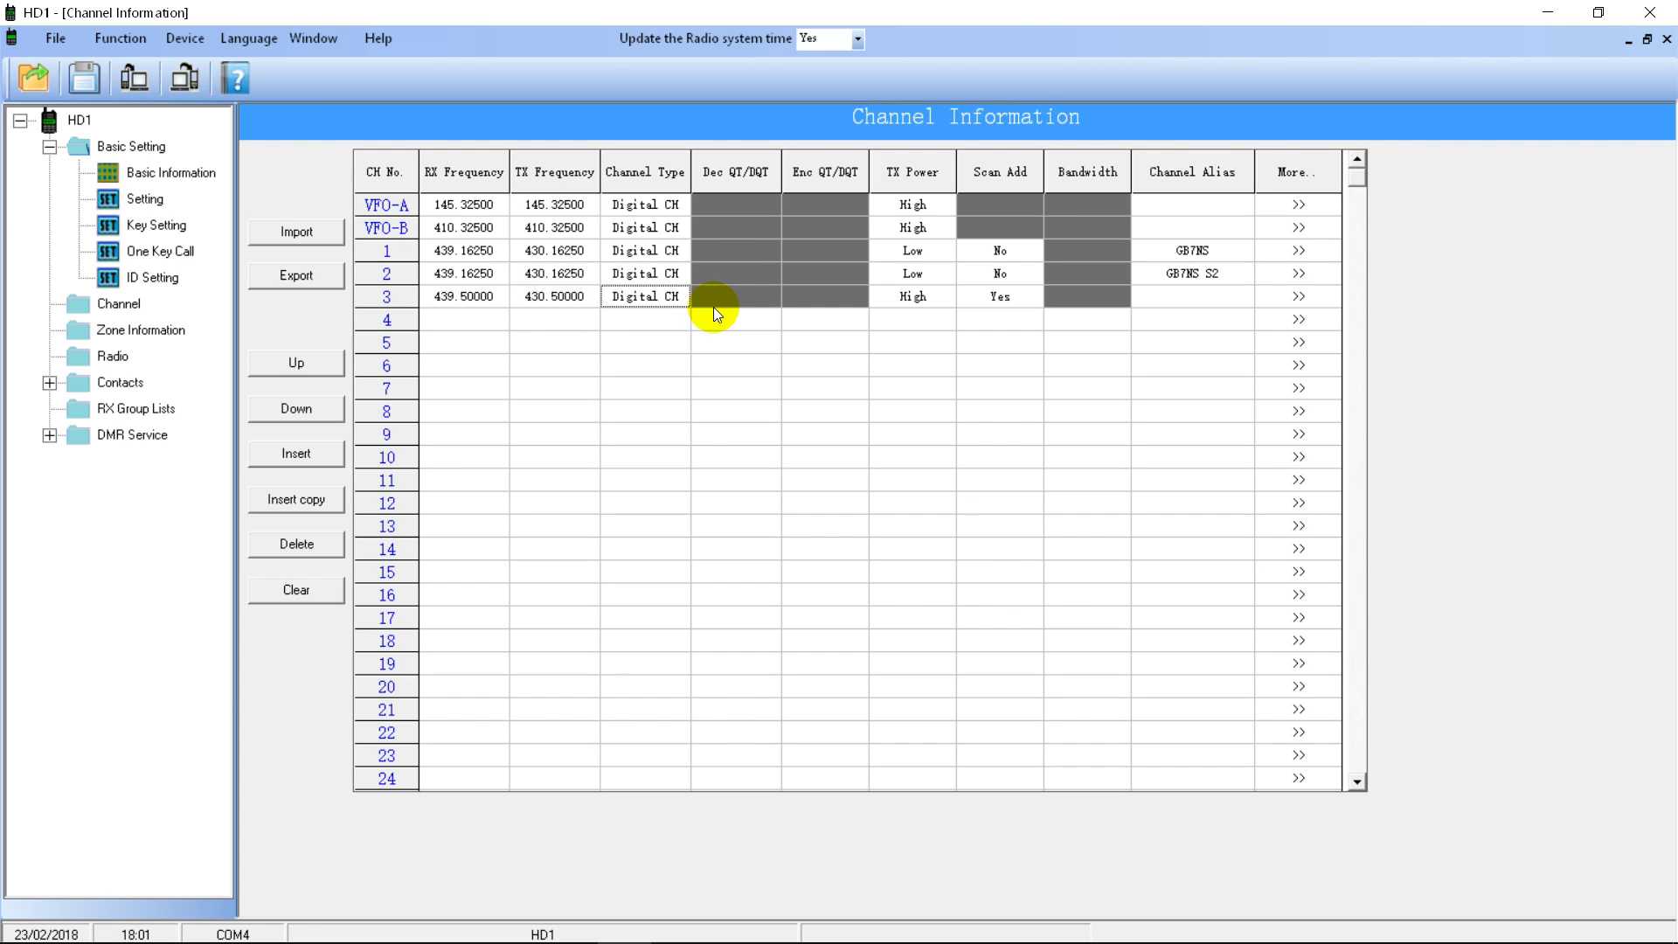
left_click(669, 299)
Step: Make channel 3 an Analog CH with Low power, scan on and 25K bandwidth
left_click(669, 299)
left_click(653, 317)
left_click(936, 299)
left_click(945, 297)
left_click(893, 350)
left_click(983, 317)
left_click(1007, 296)
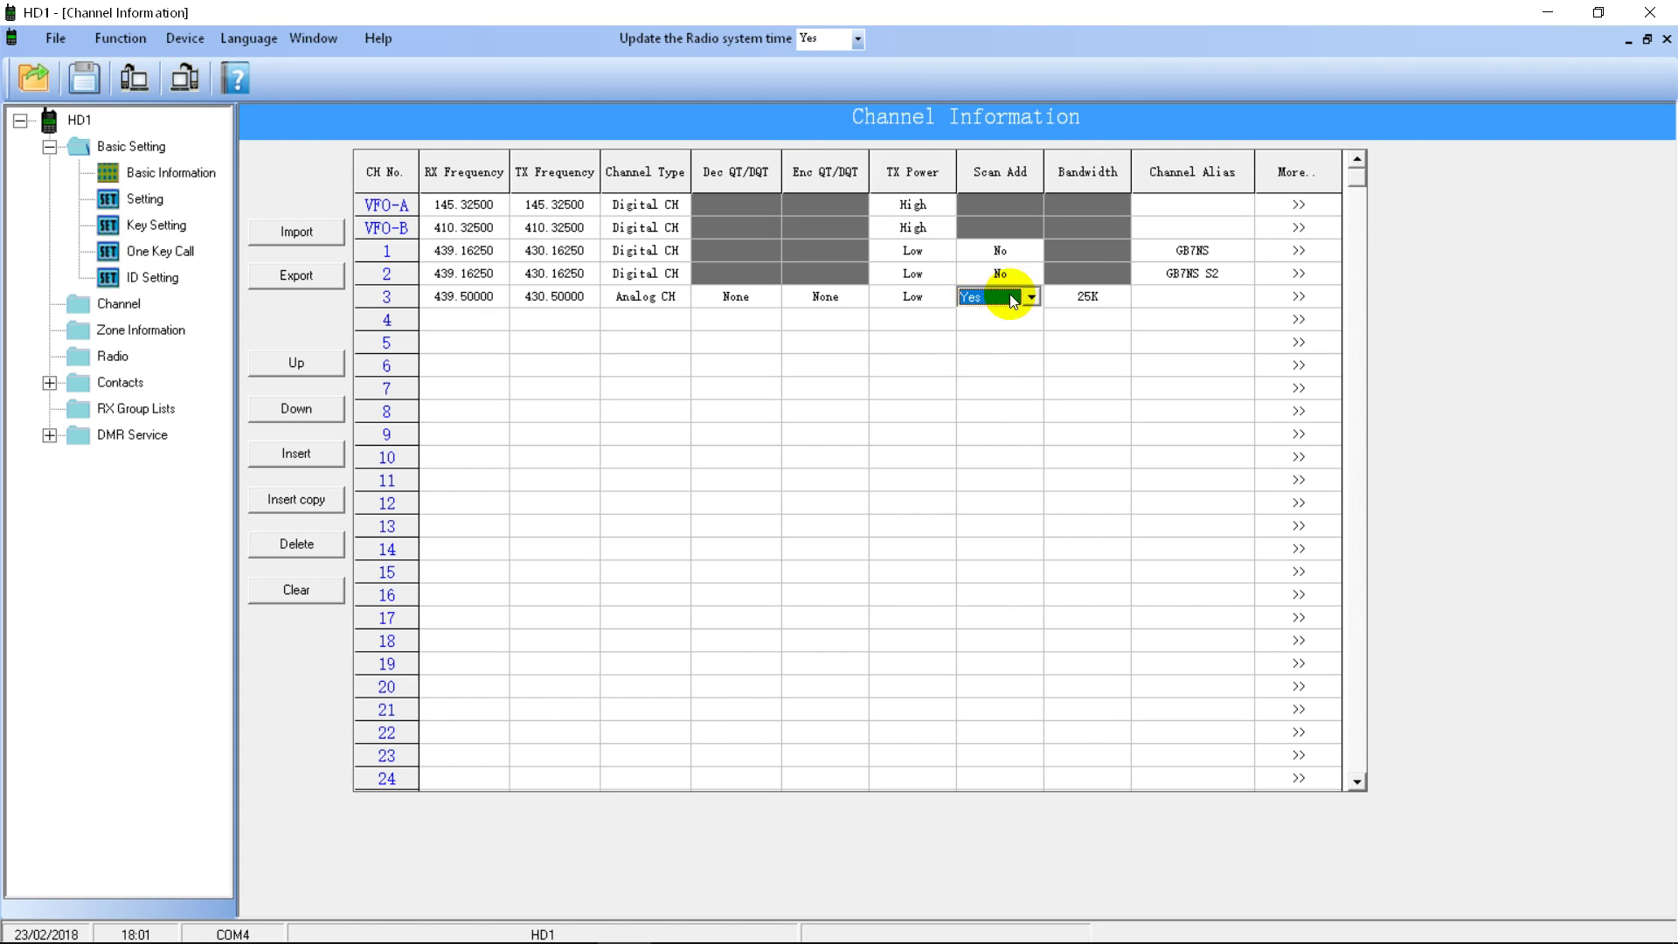
left_click(1074, 297)
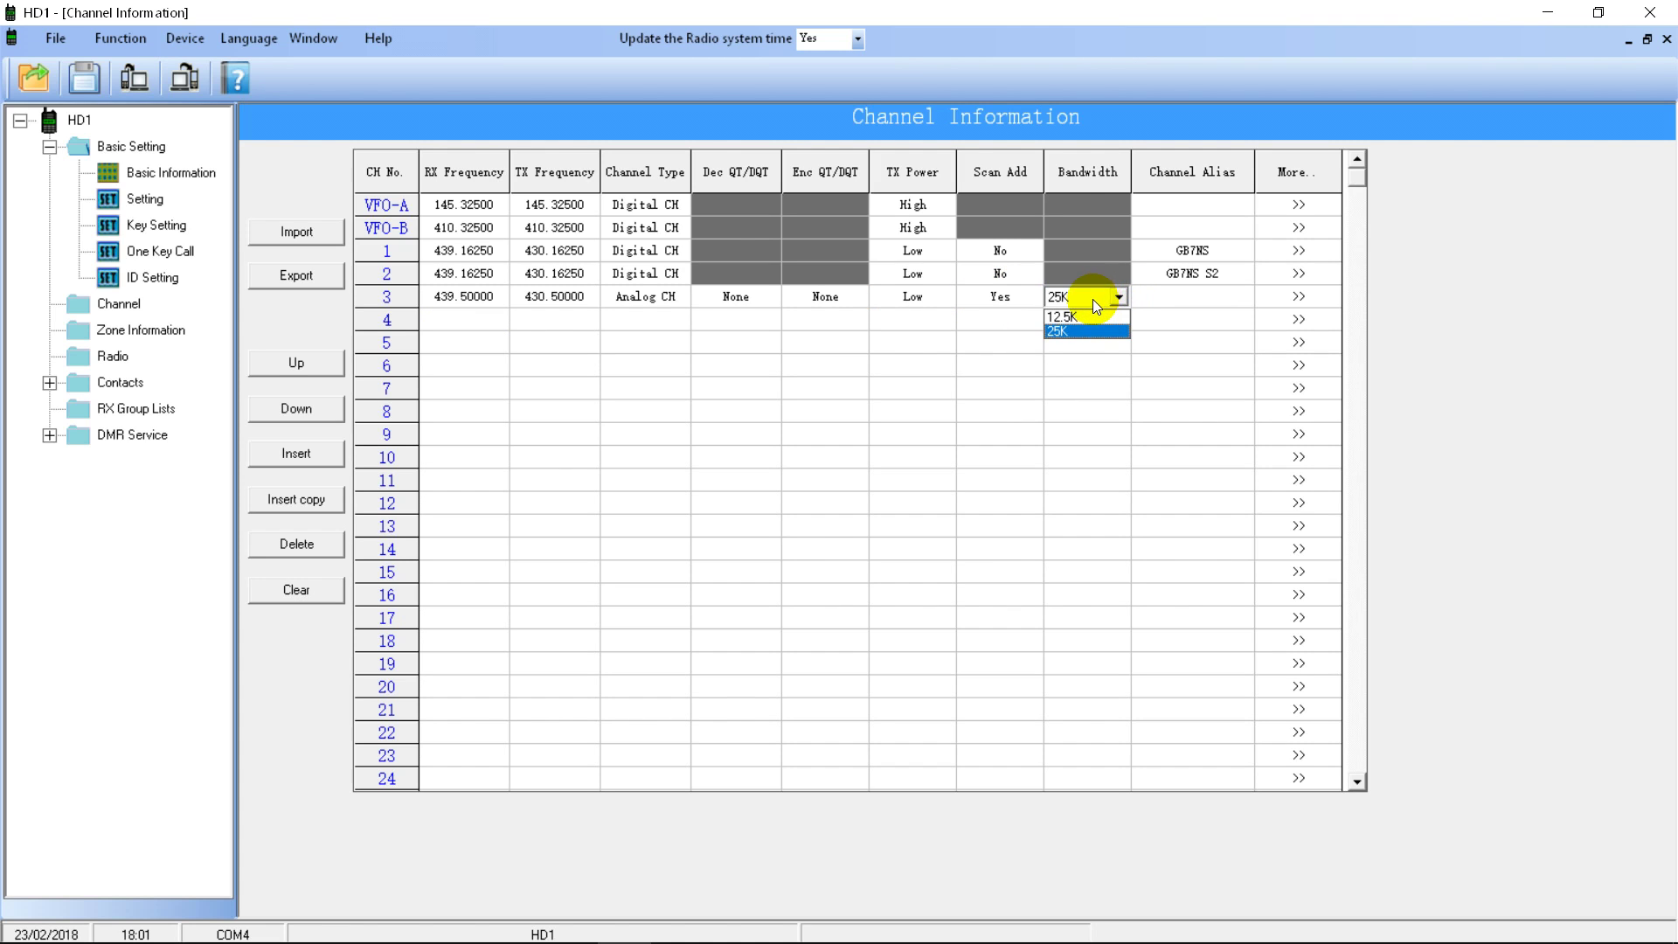
left_click(1079, 300)
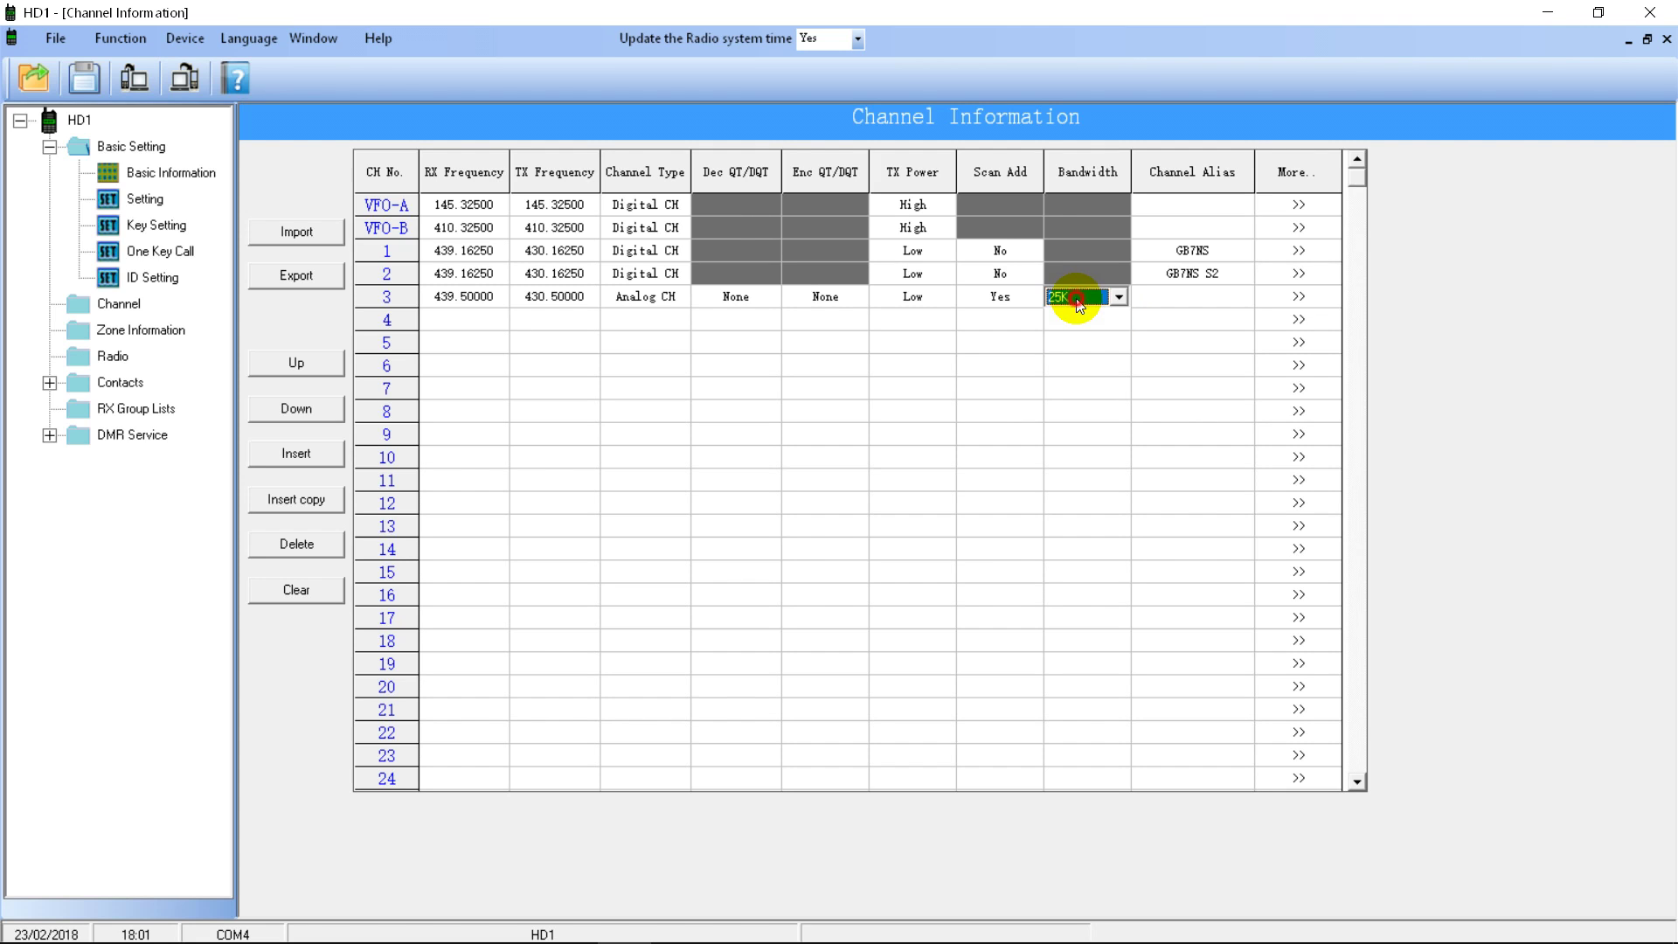
Step: Set channel 3's decode and encode tones both to 88.5
left_click(746, 301)
left_click(746, 301)
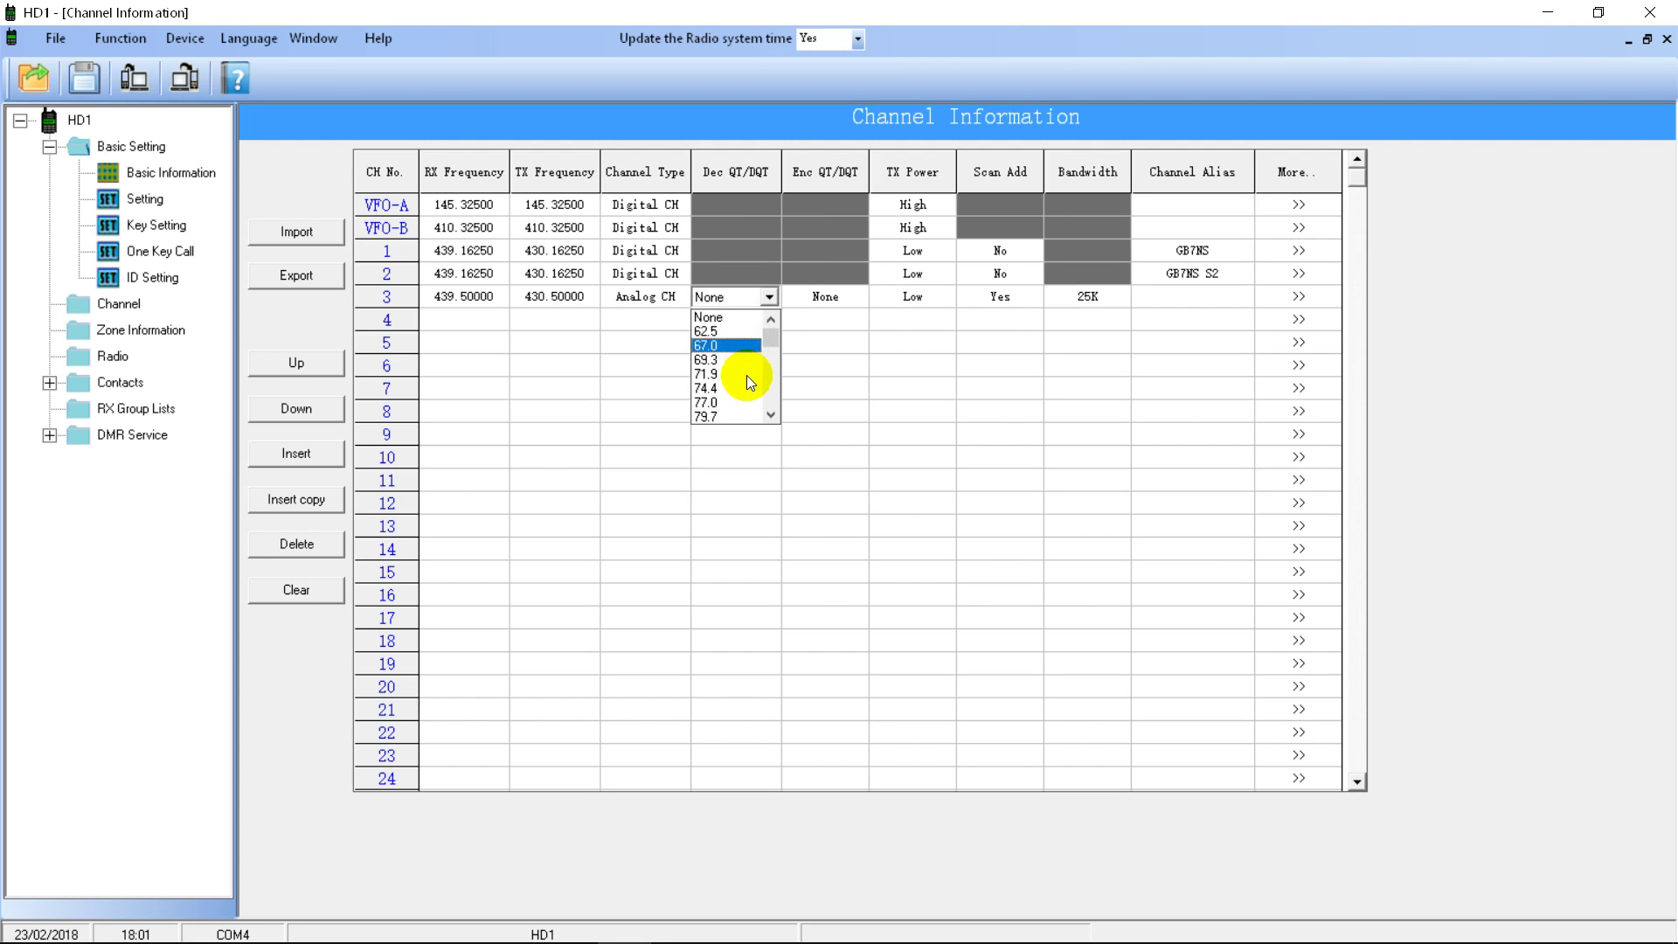
scroll(741, 410, "down", 1)
left_click(740, 413)
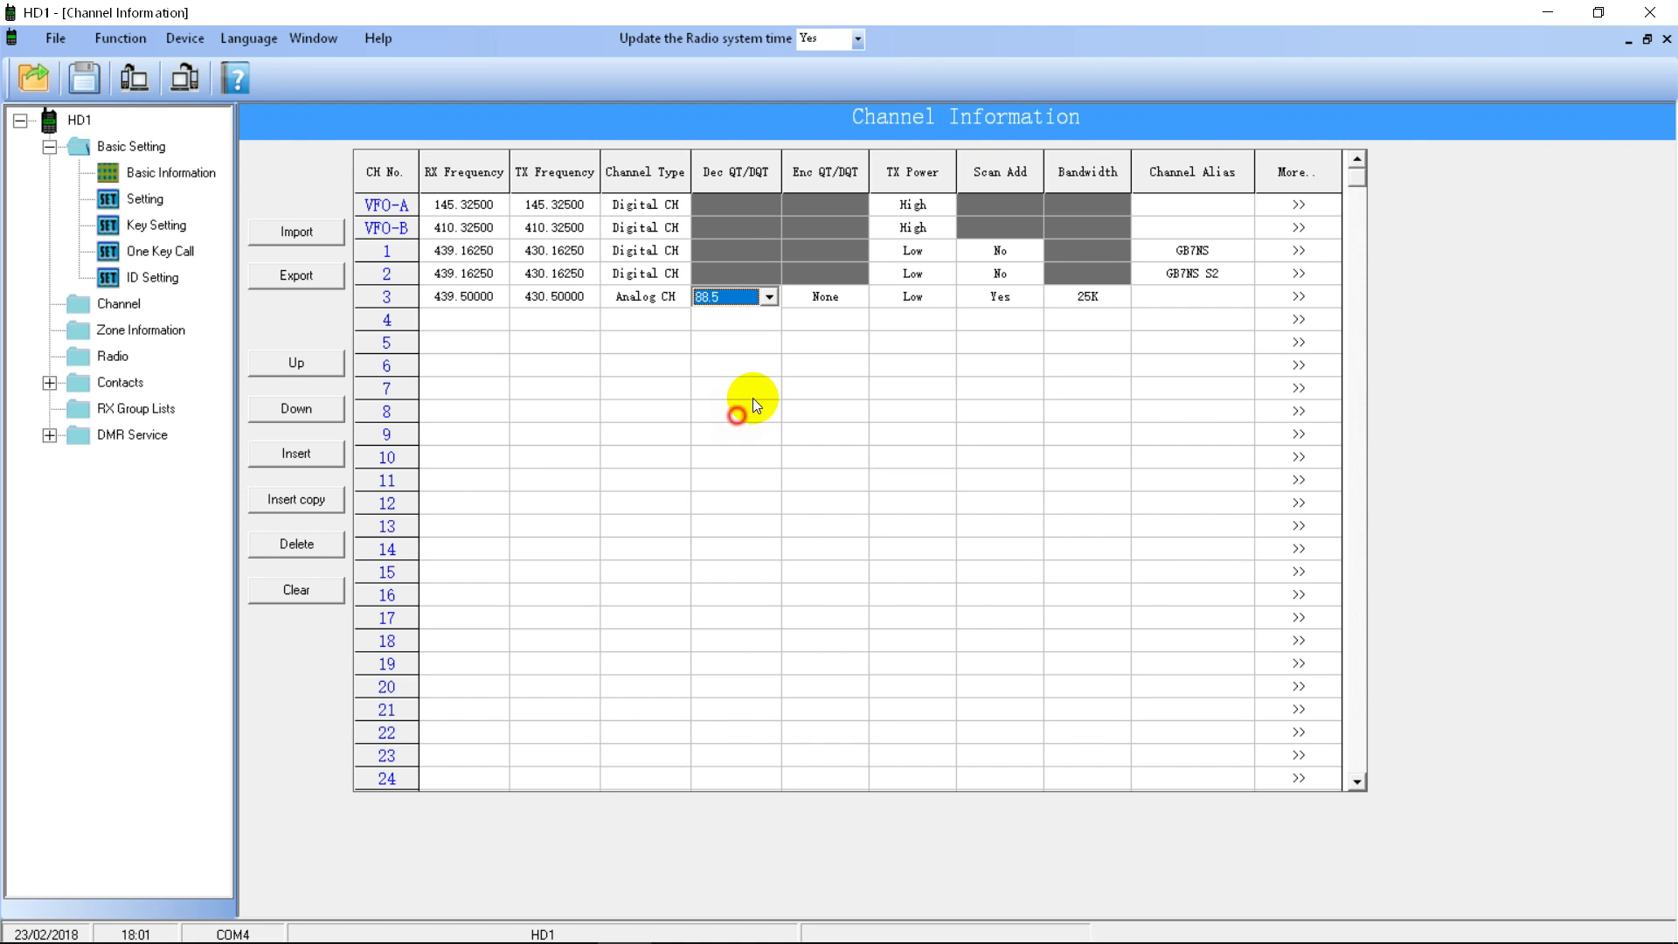
left_click(822, 301)
left_click(817, 300)
scroll(800, 411, "down", 1)
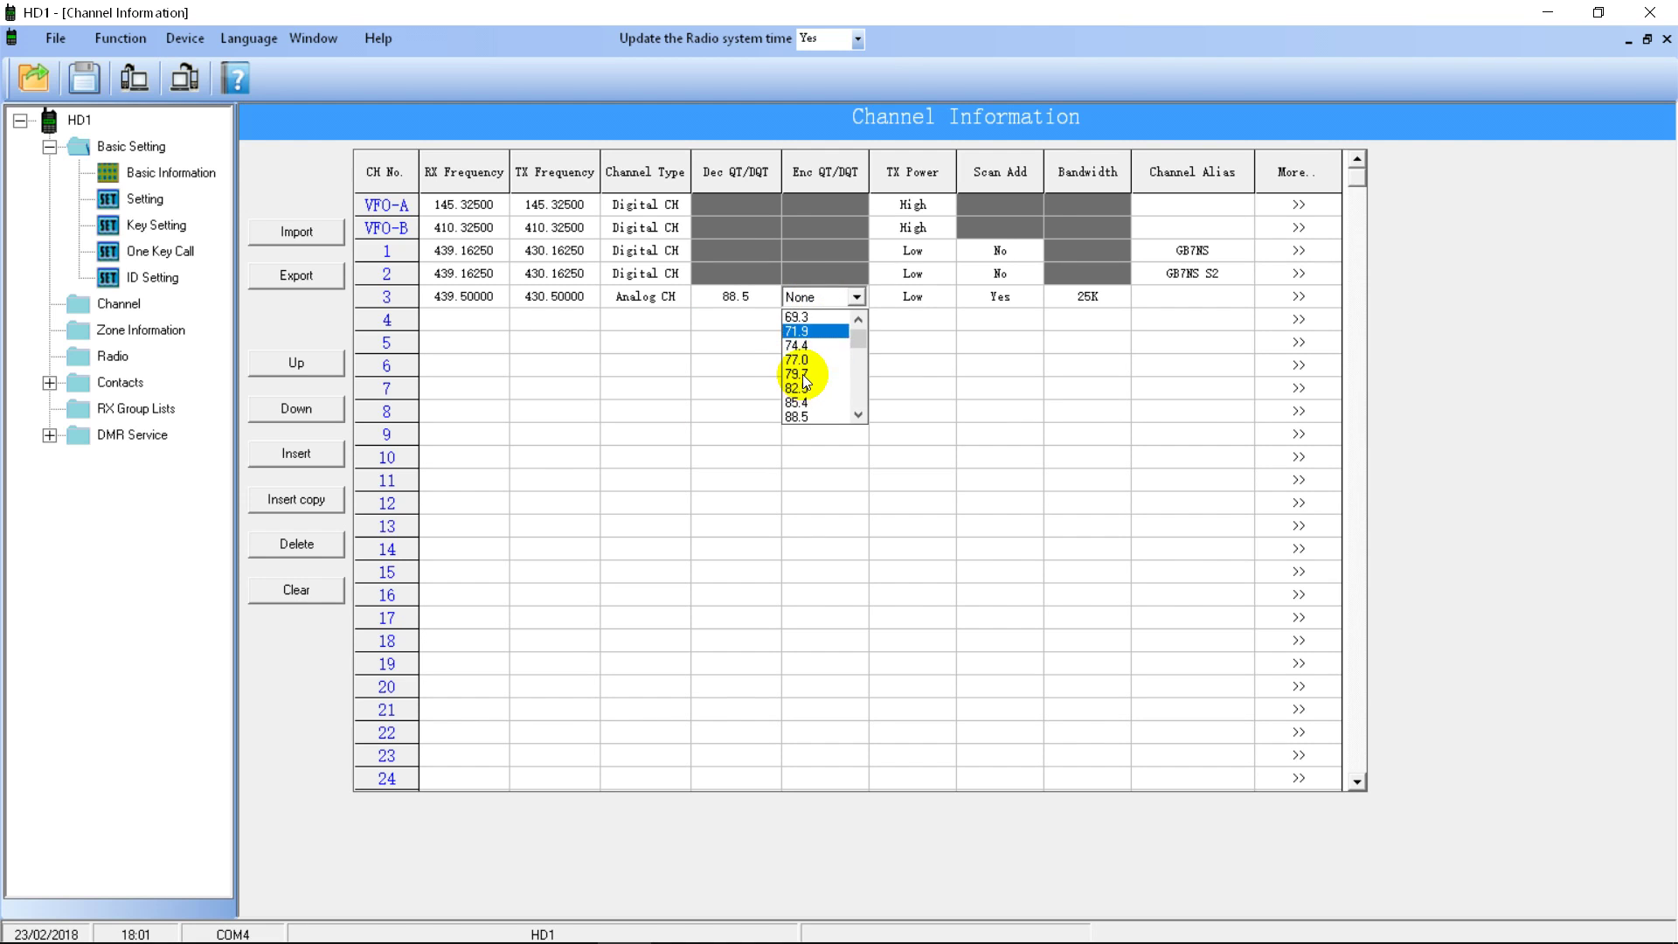
left_click(800, 418)
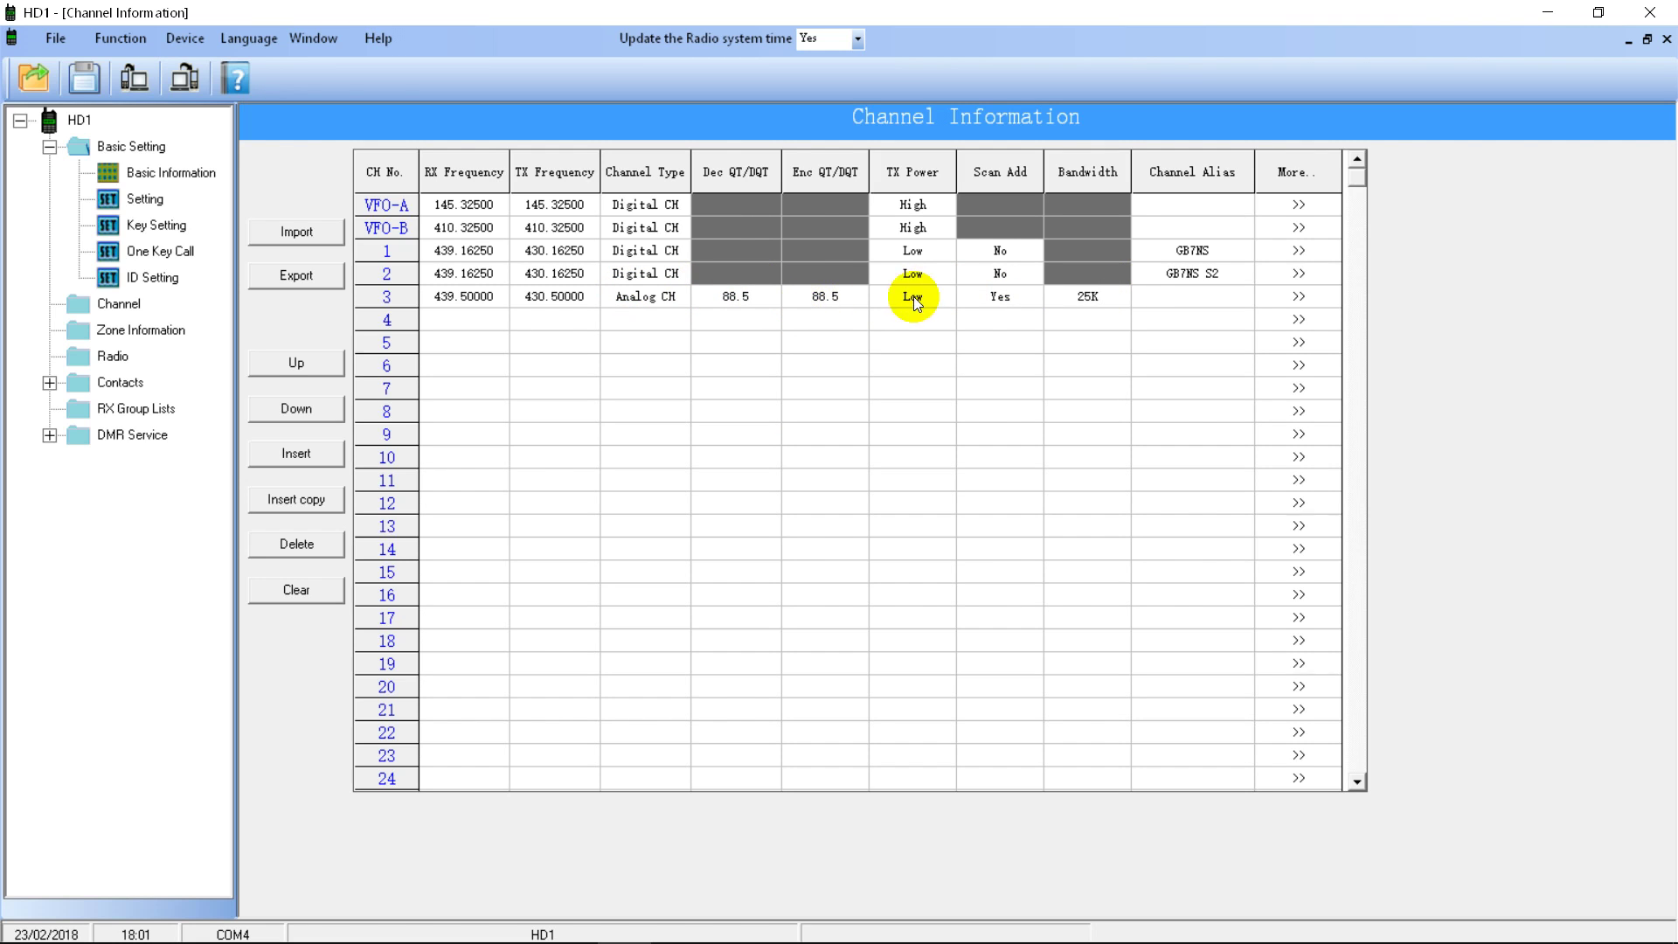
Step: Name channel 3 'analog'
left_click(1198, 297)
type("analog")
left_click(1281, 297)
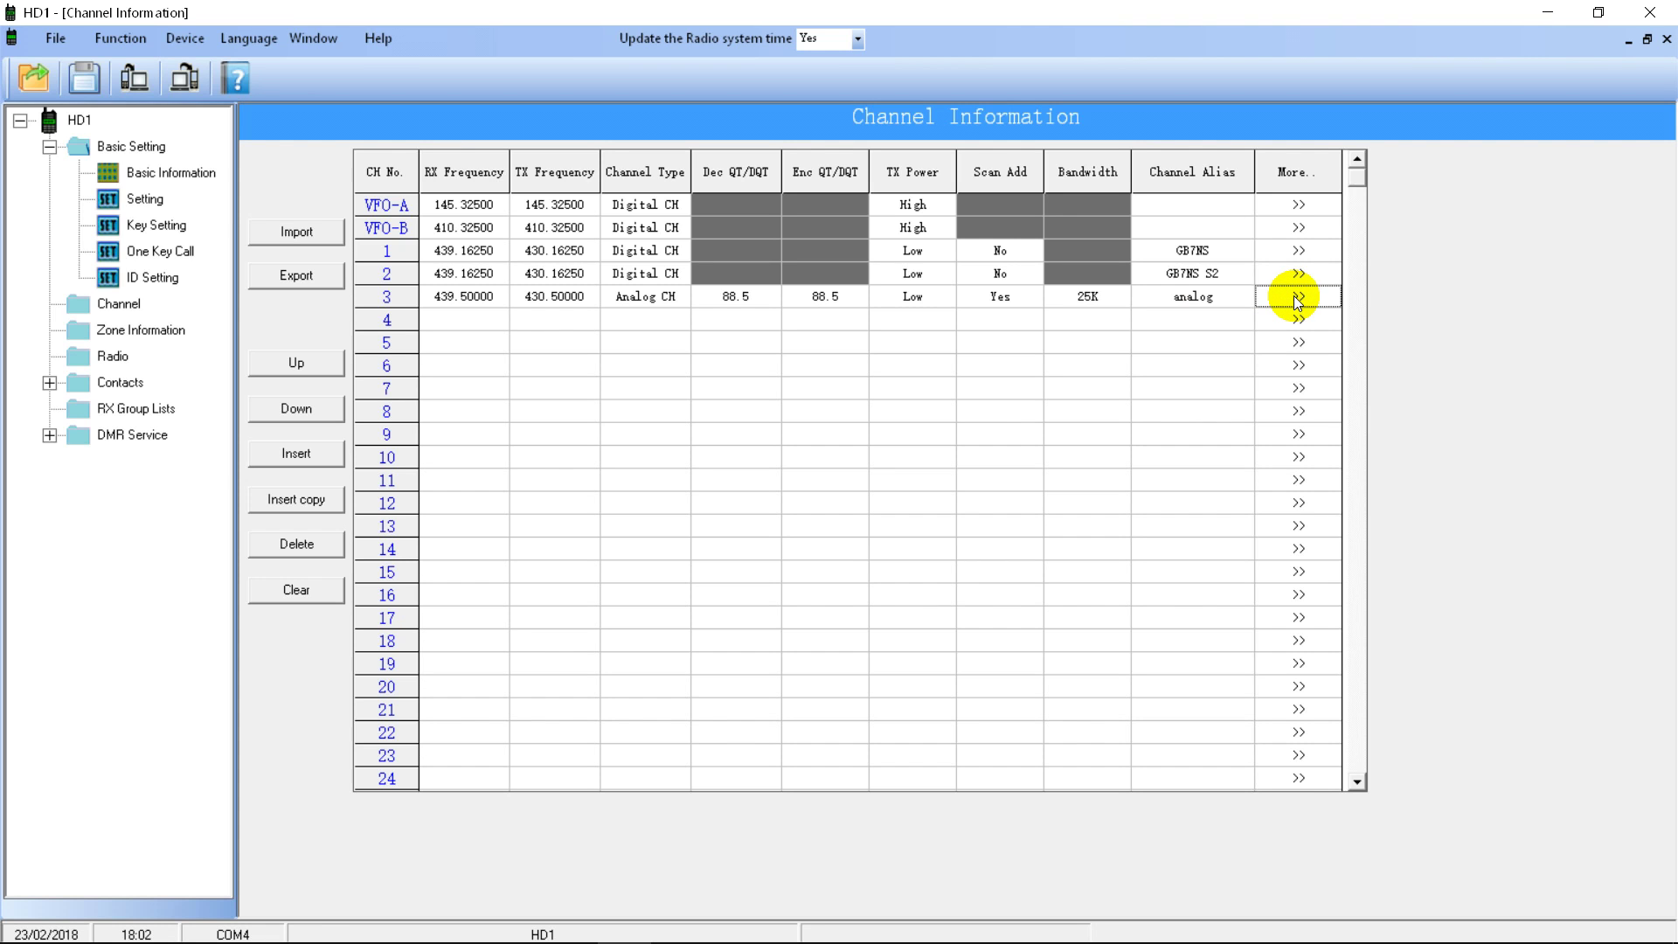
left_click(1299, 300)
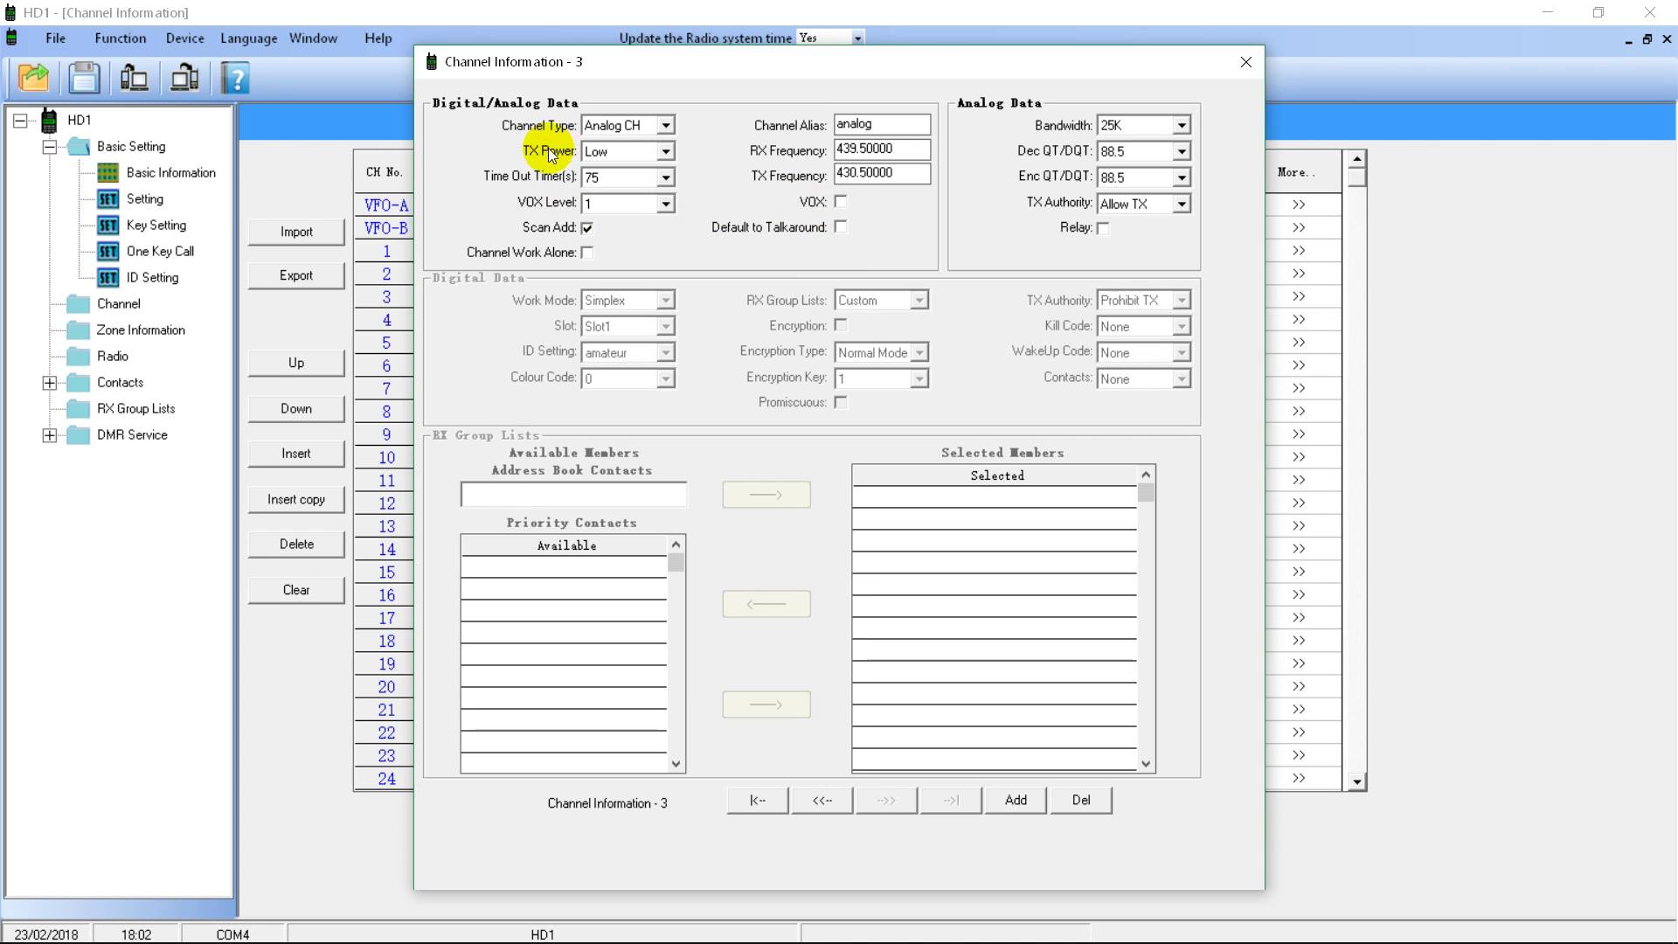
left_click(612, 179)
left_click(612, 181)
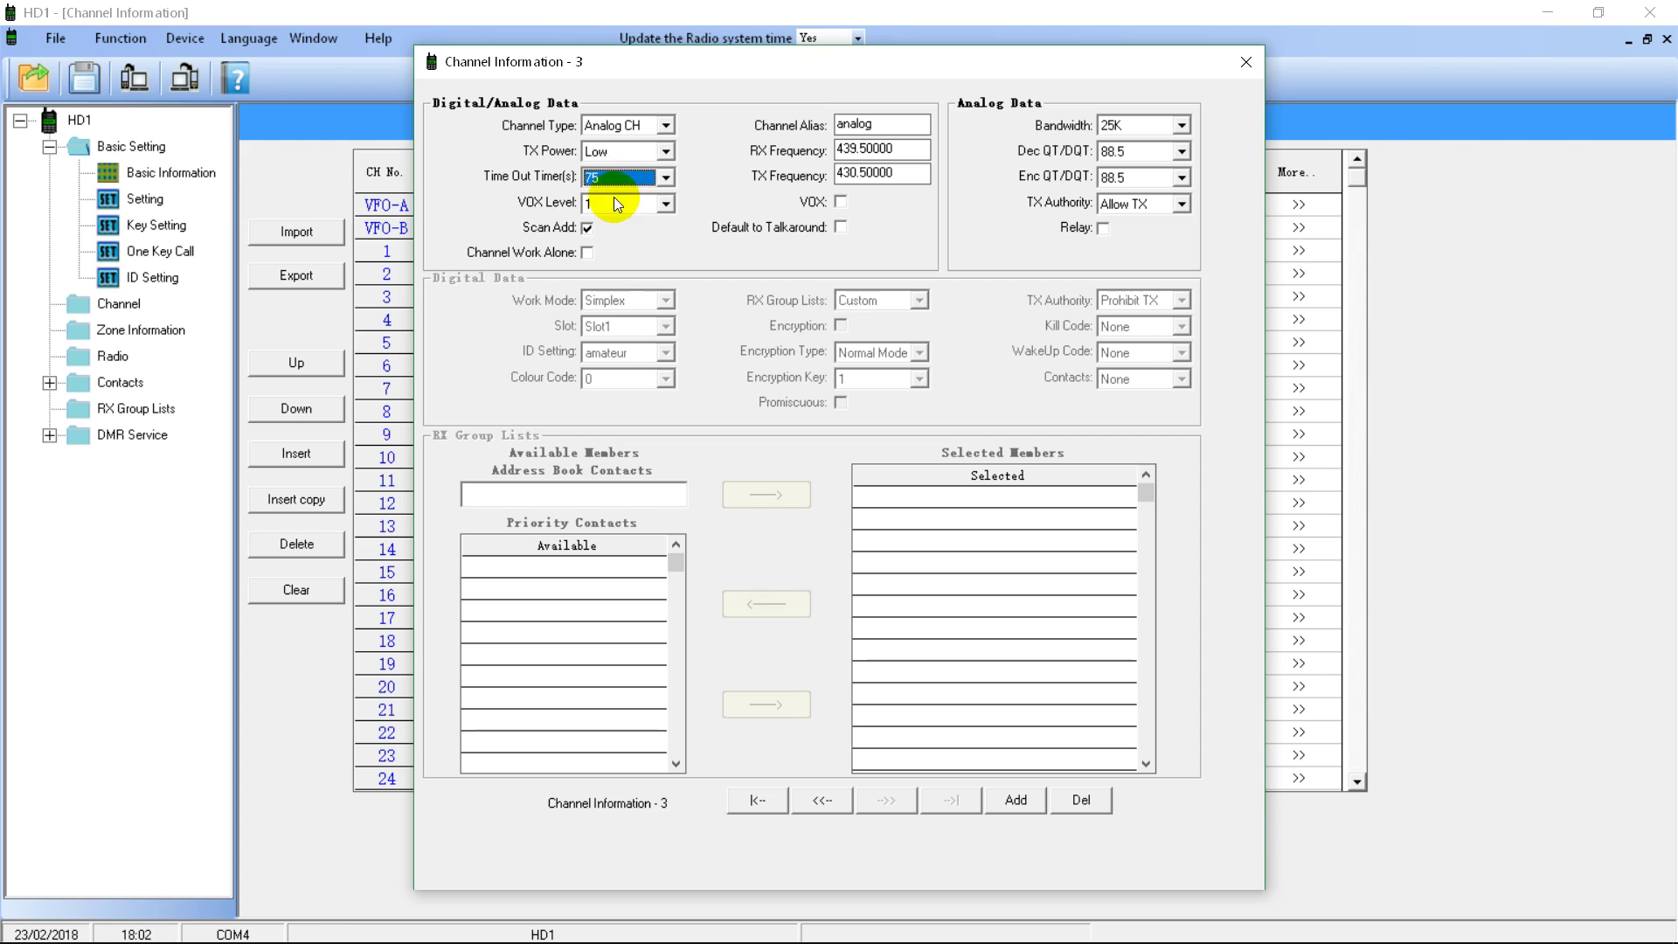
left_click(614, 199)
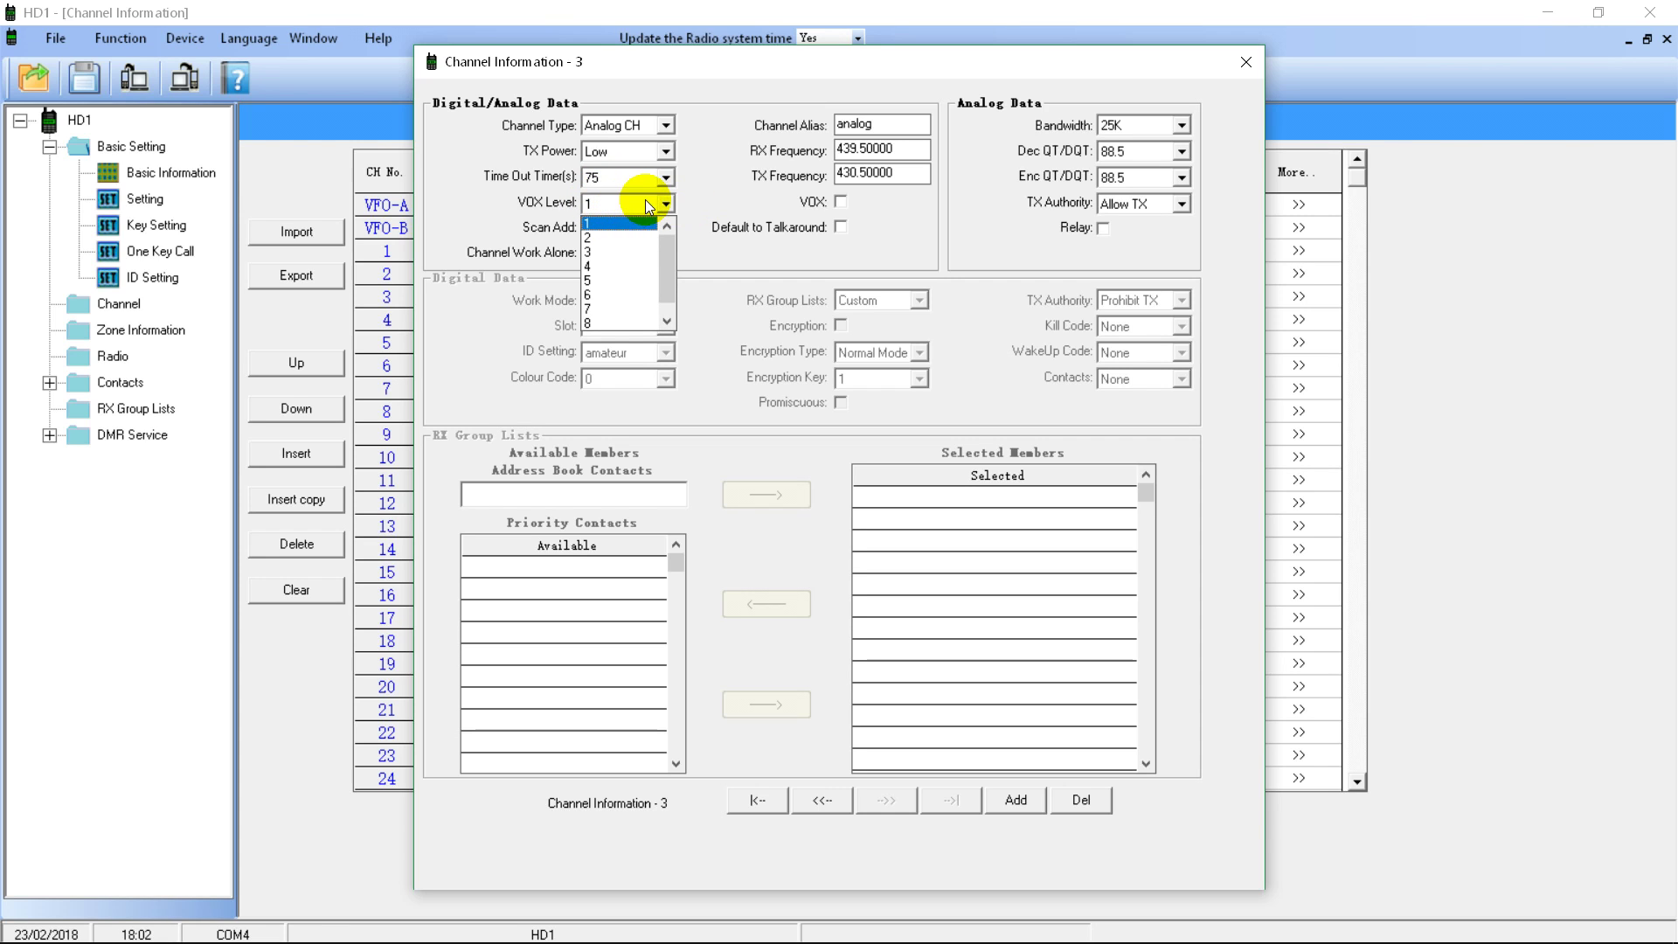
left_click(617, 224)
left_click(1128, 204)
left_click(1112, 206)
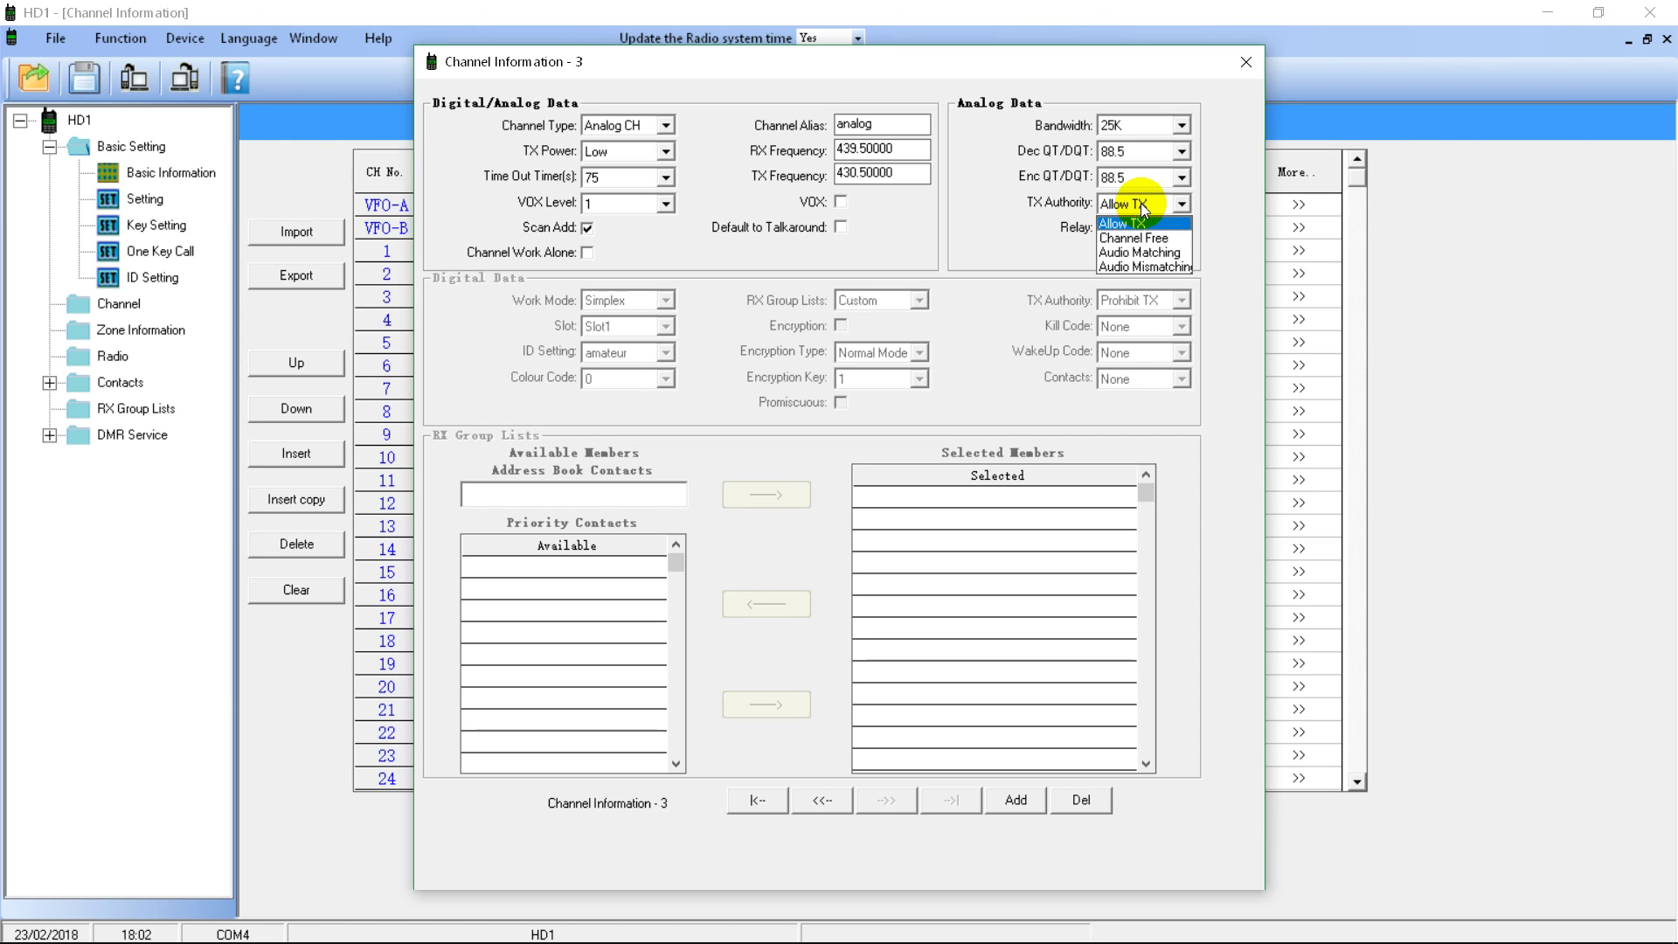
left_click(1126, 202)
left_click(1143, 203)
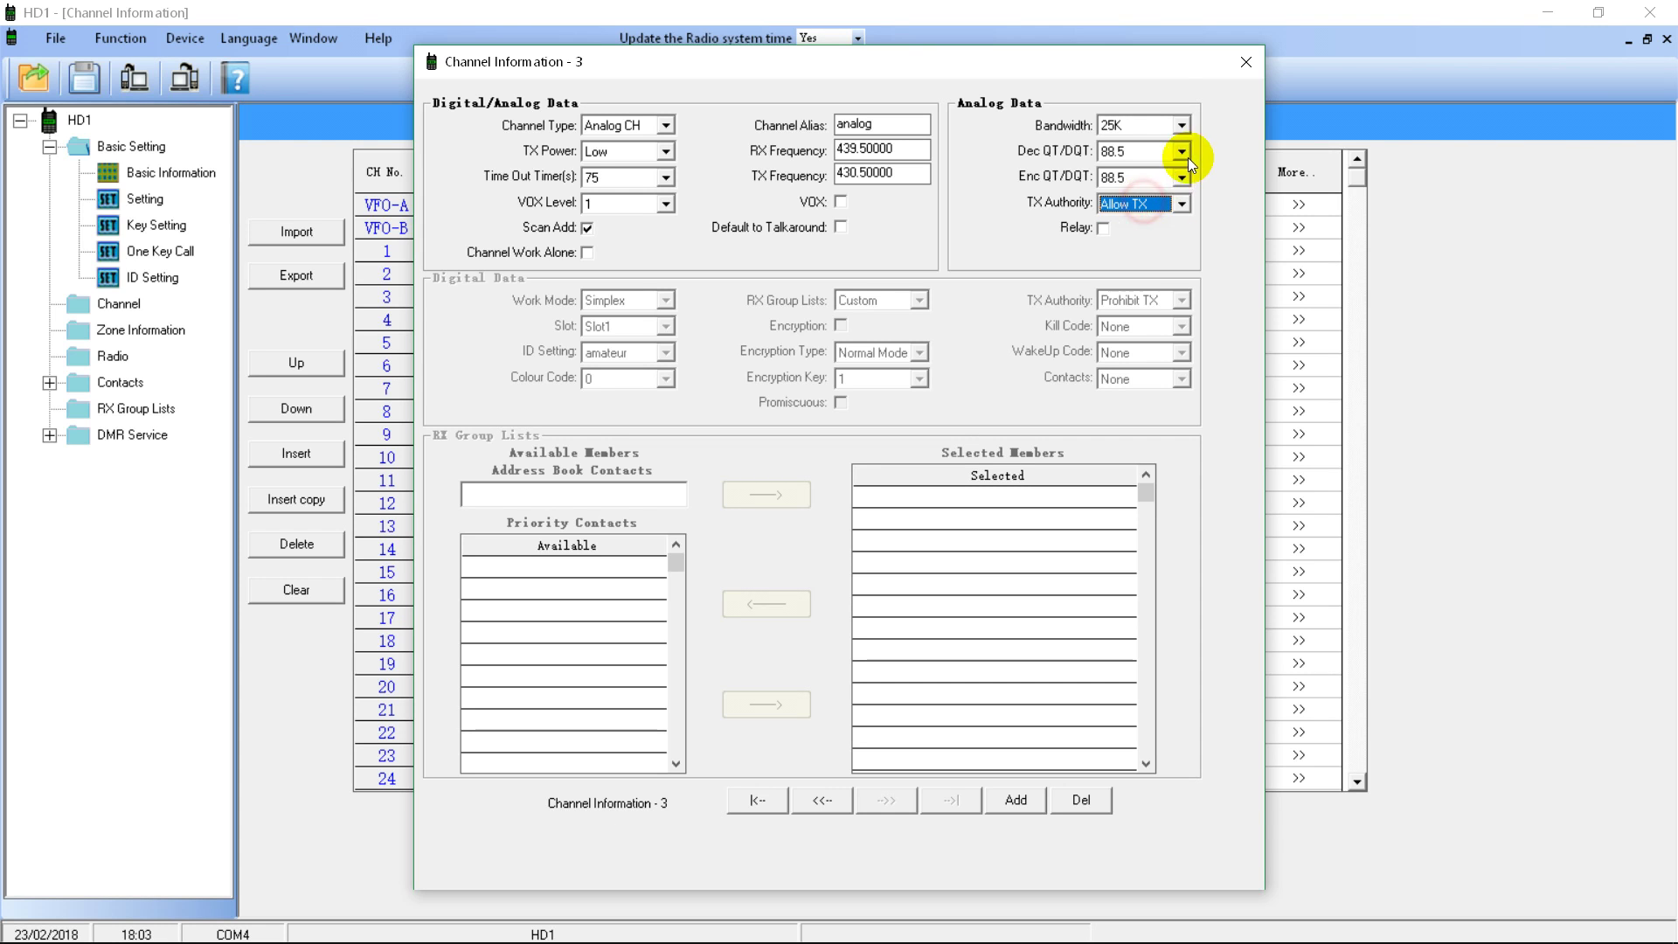
left_click(1245, 61)
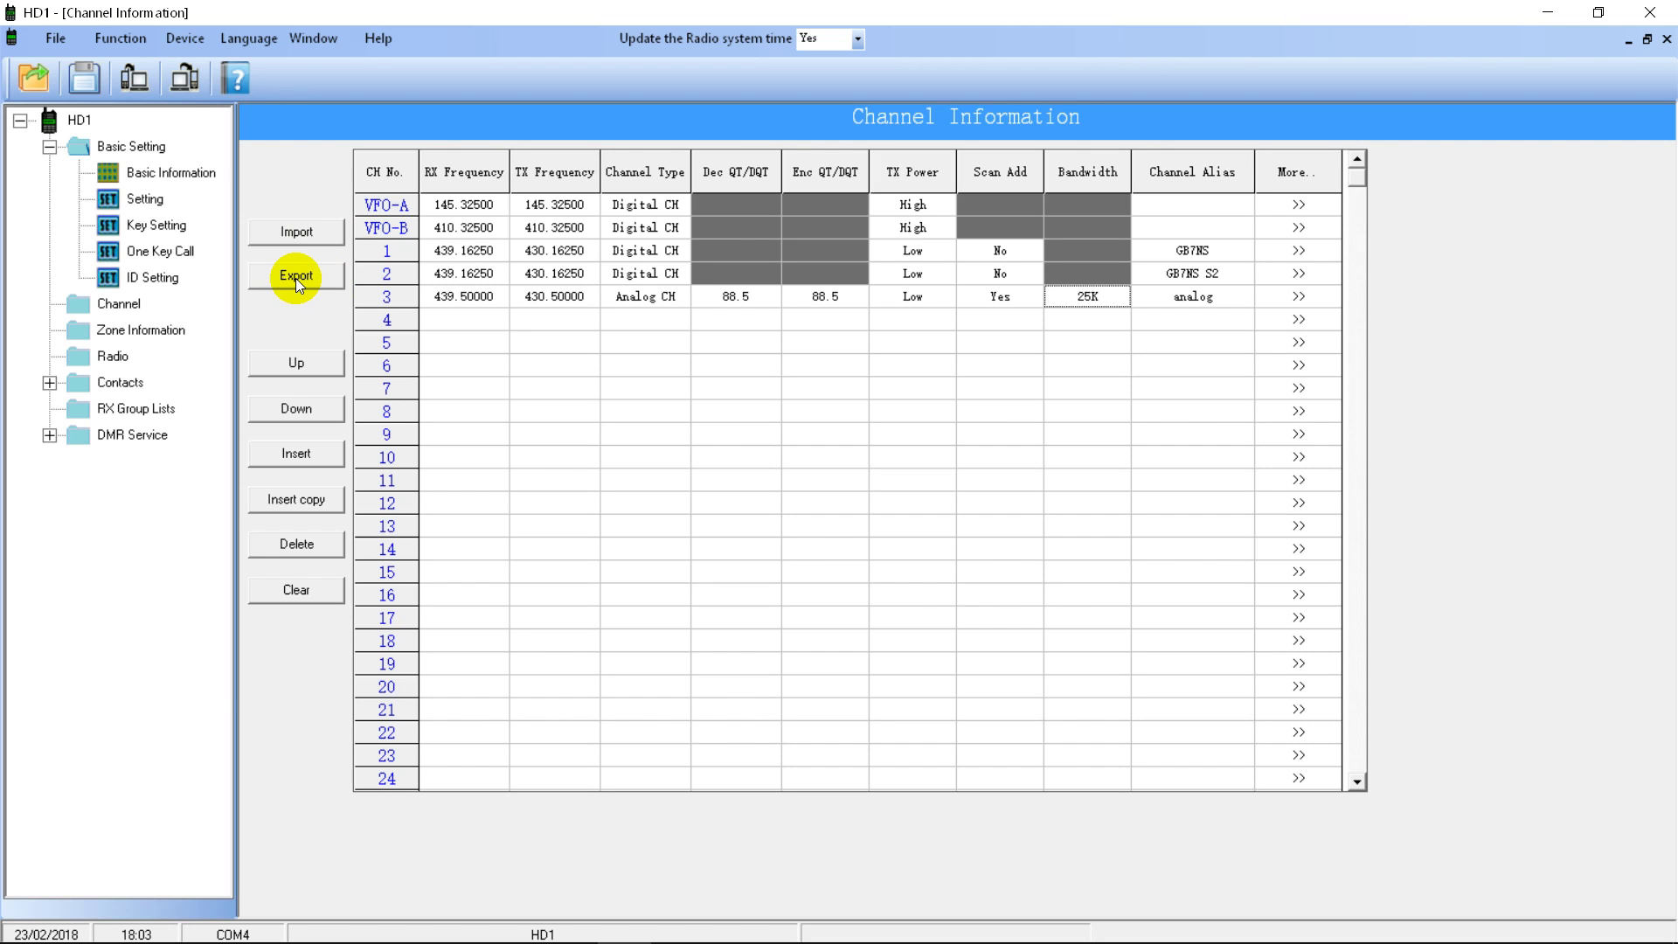
Step: Add two zones, Zone1 and Zone2, under Zone Information
left_click(136, 333)
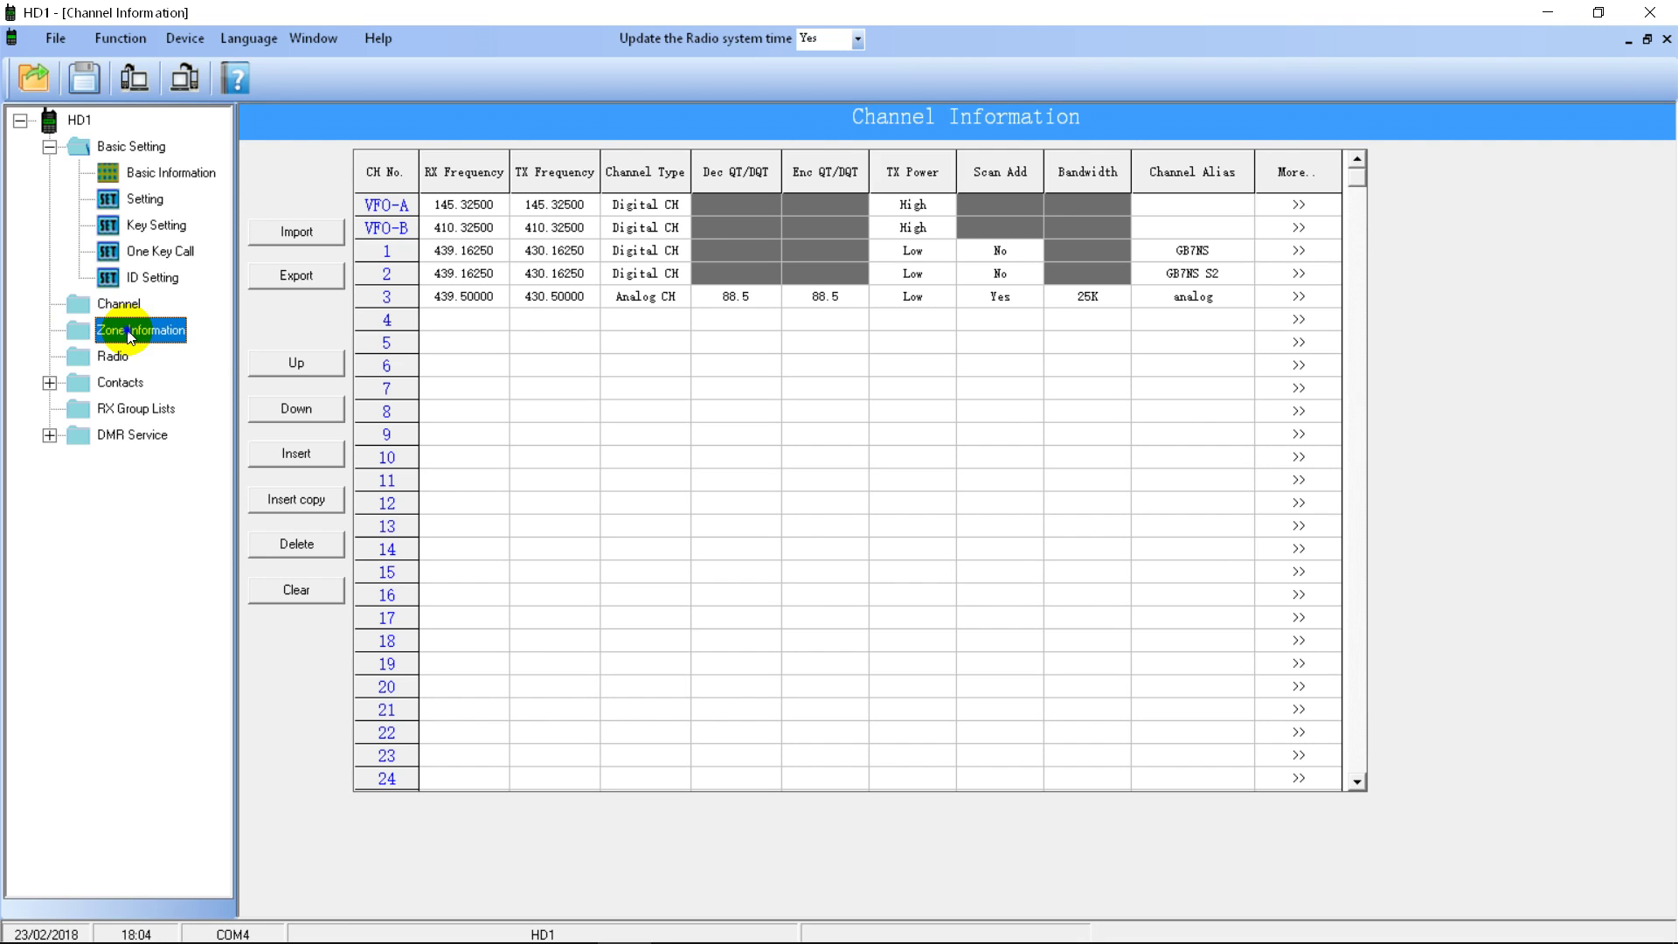
right_click(127, 329)
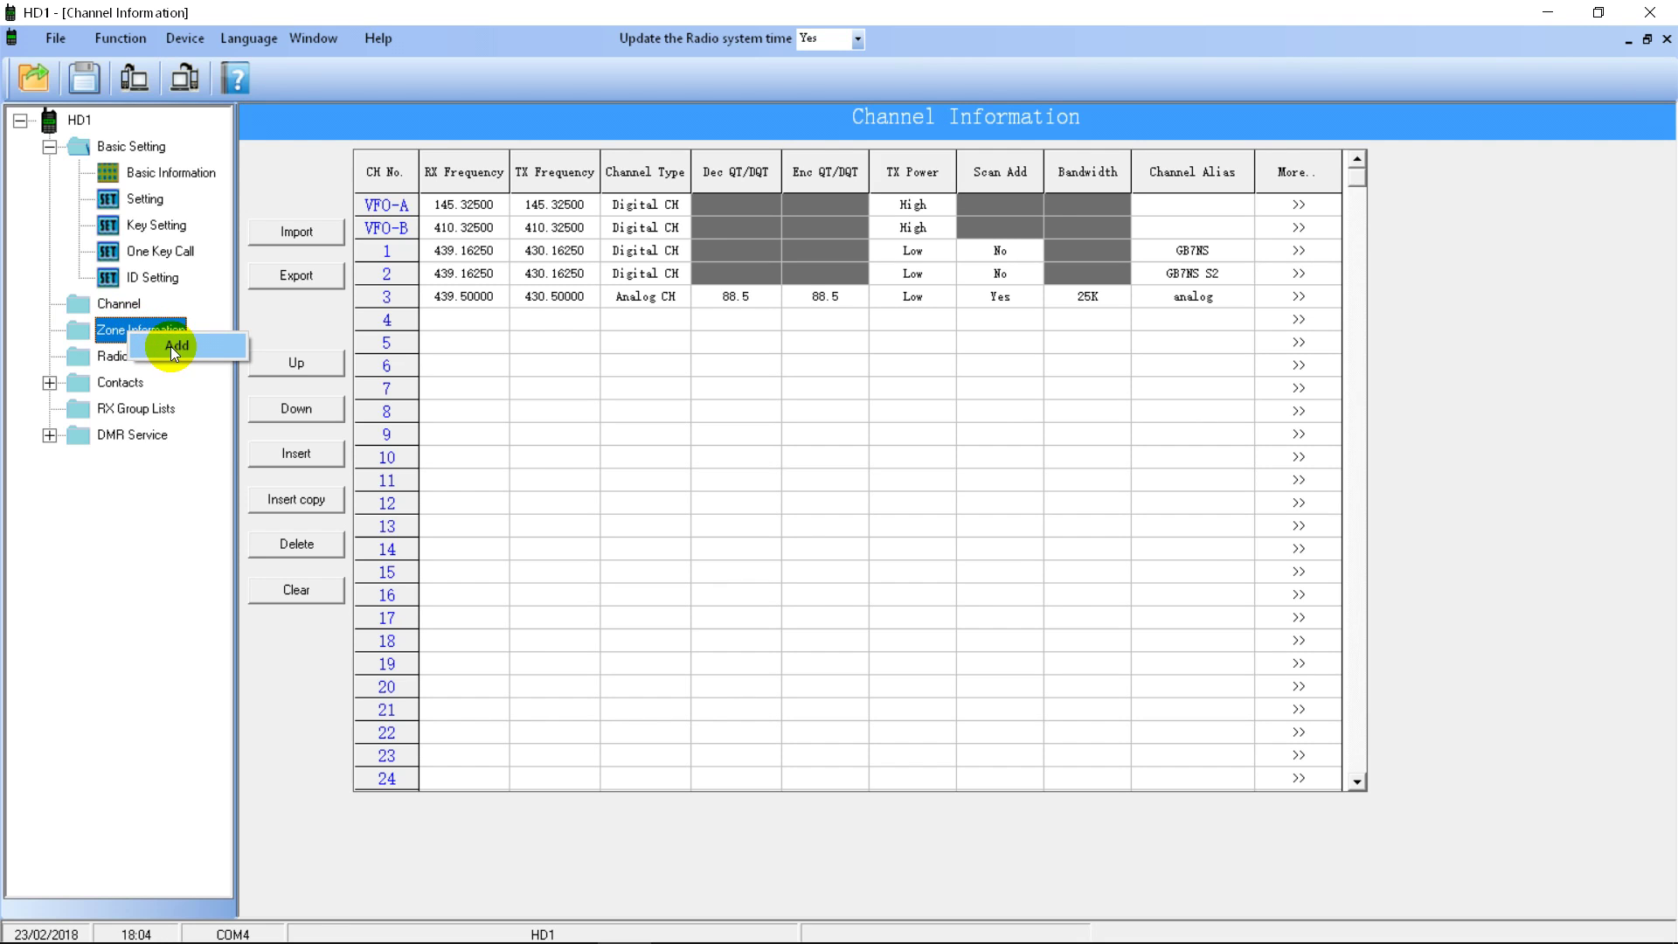
left_click(174, 346)
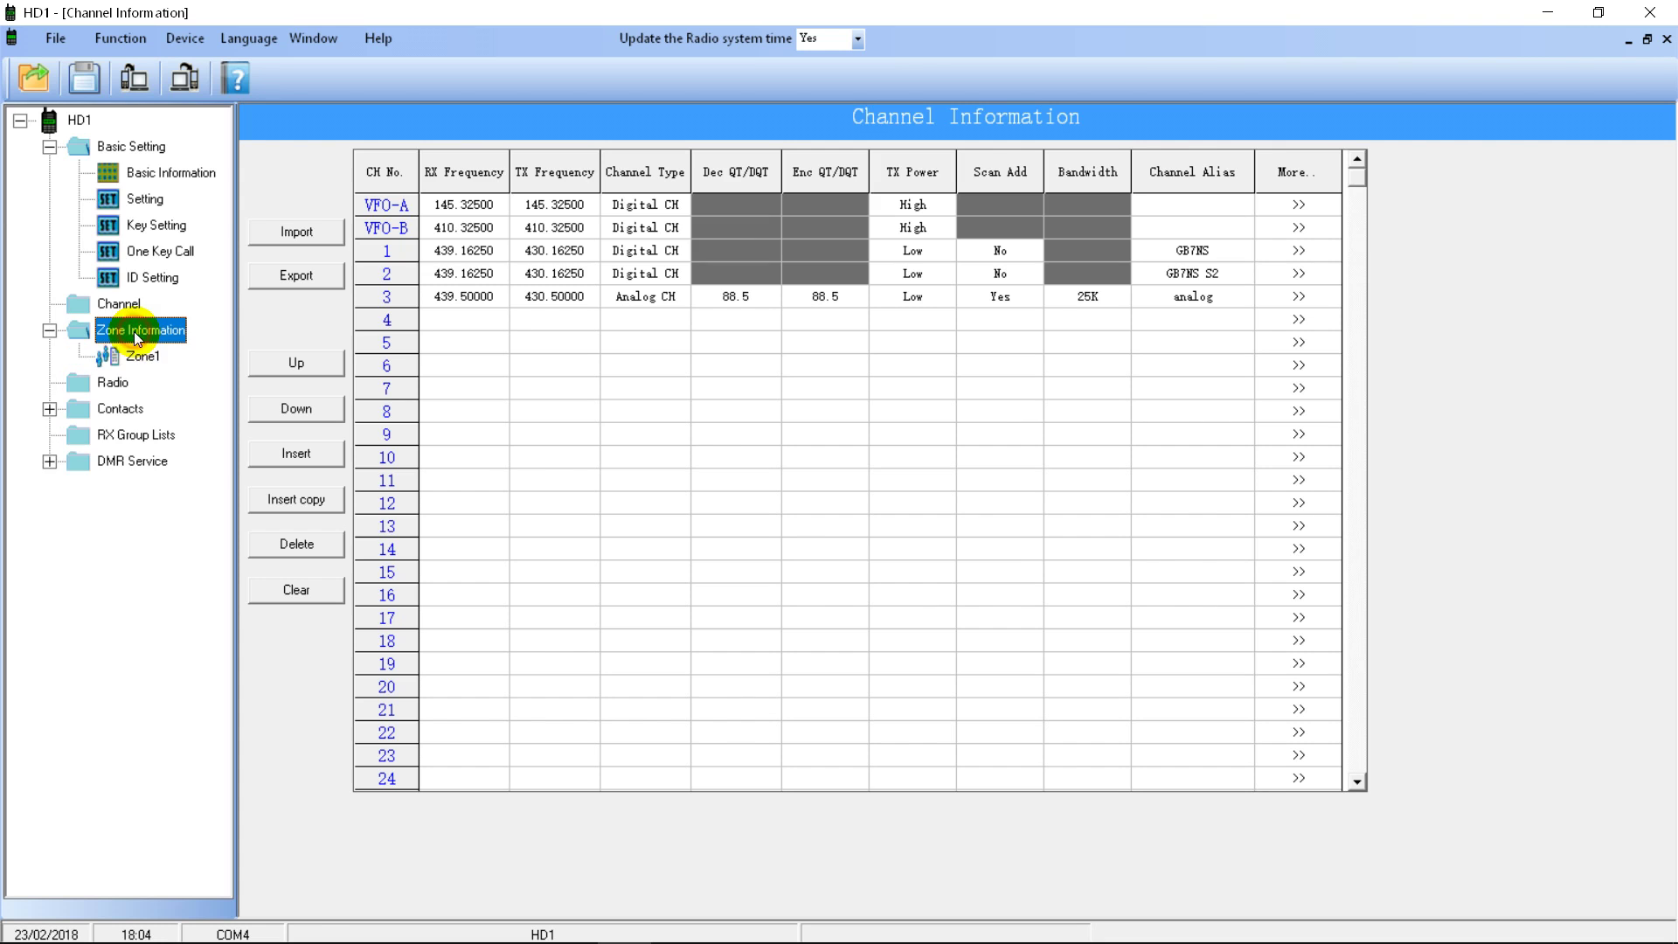
left_click(136, 356)
double_click(131, 332)
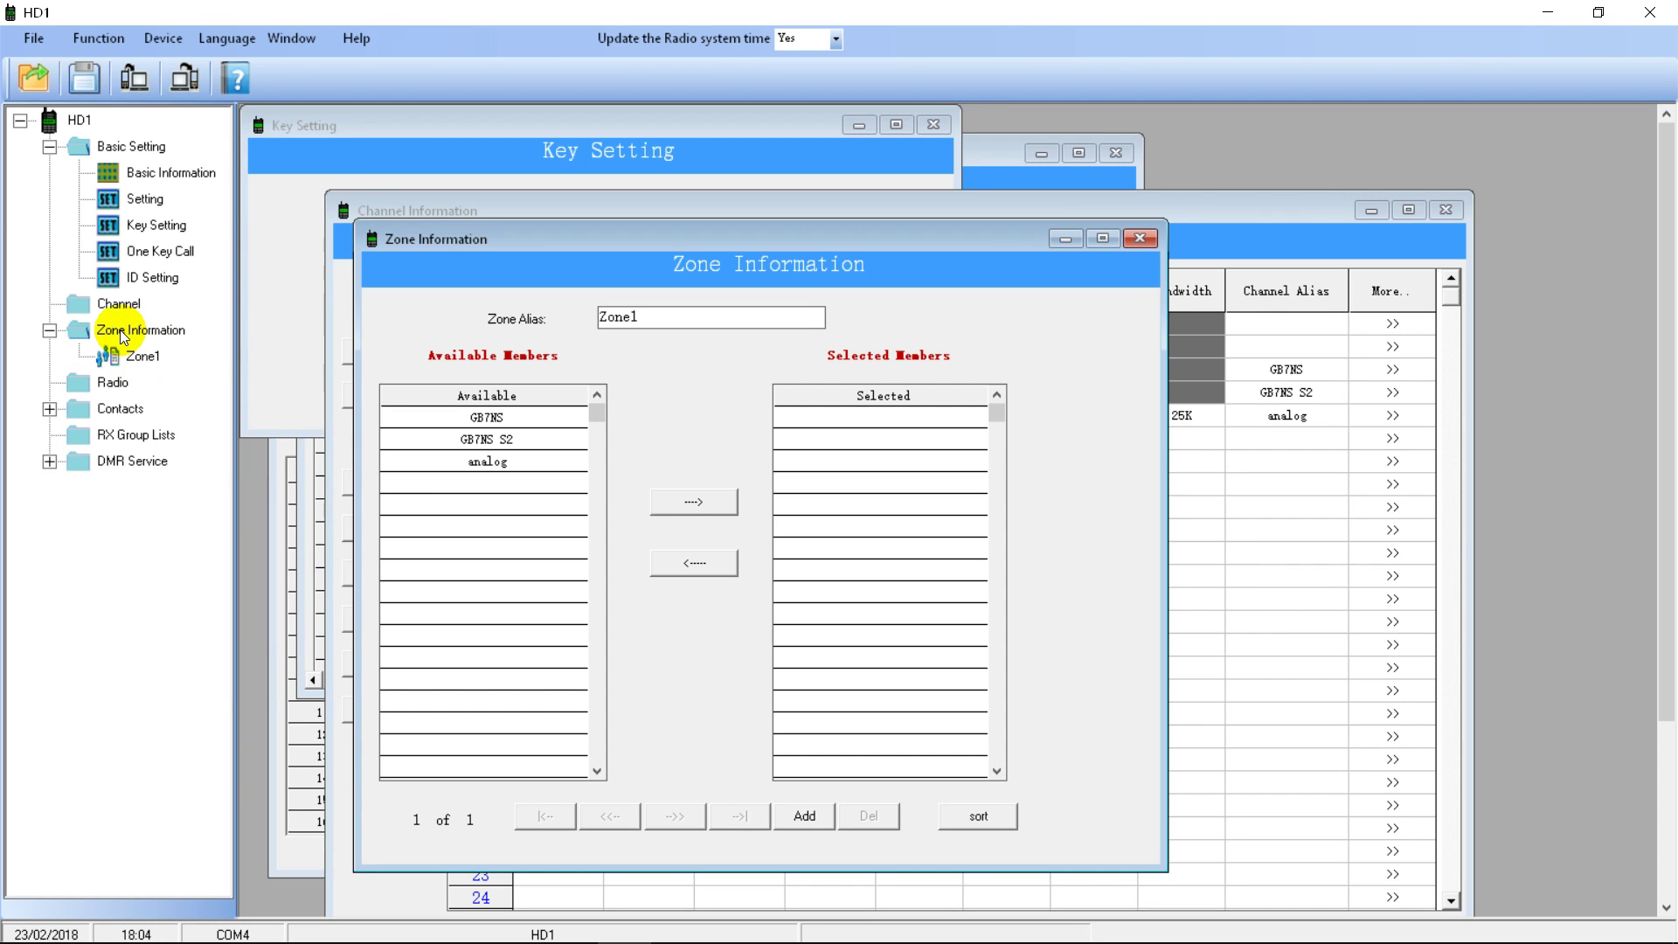
right_click(119, 329)
left_click(179, 346)
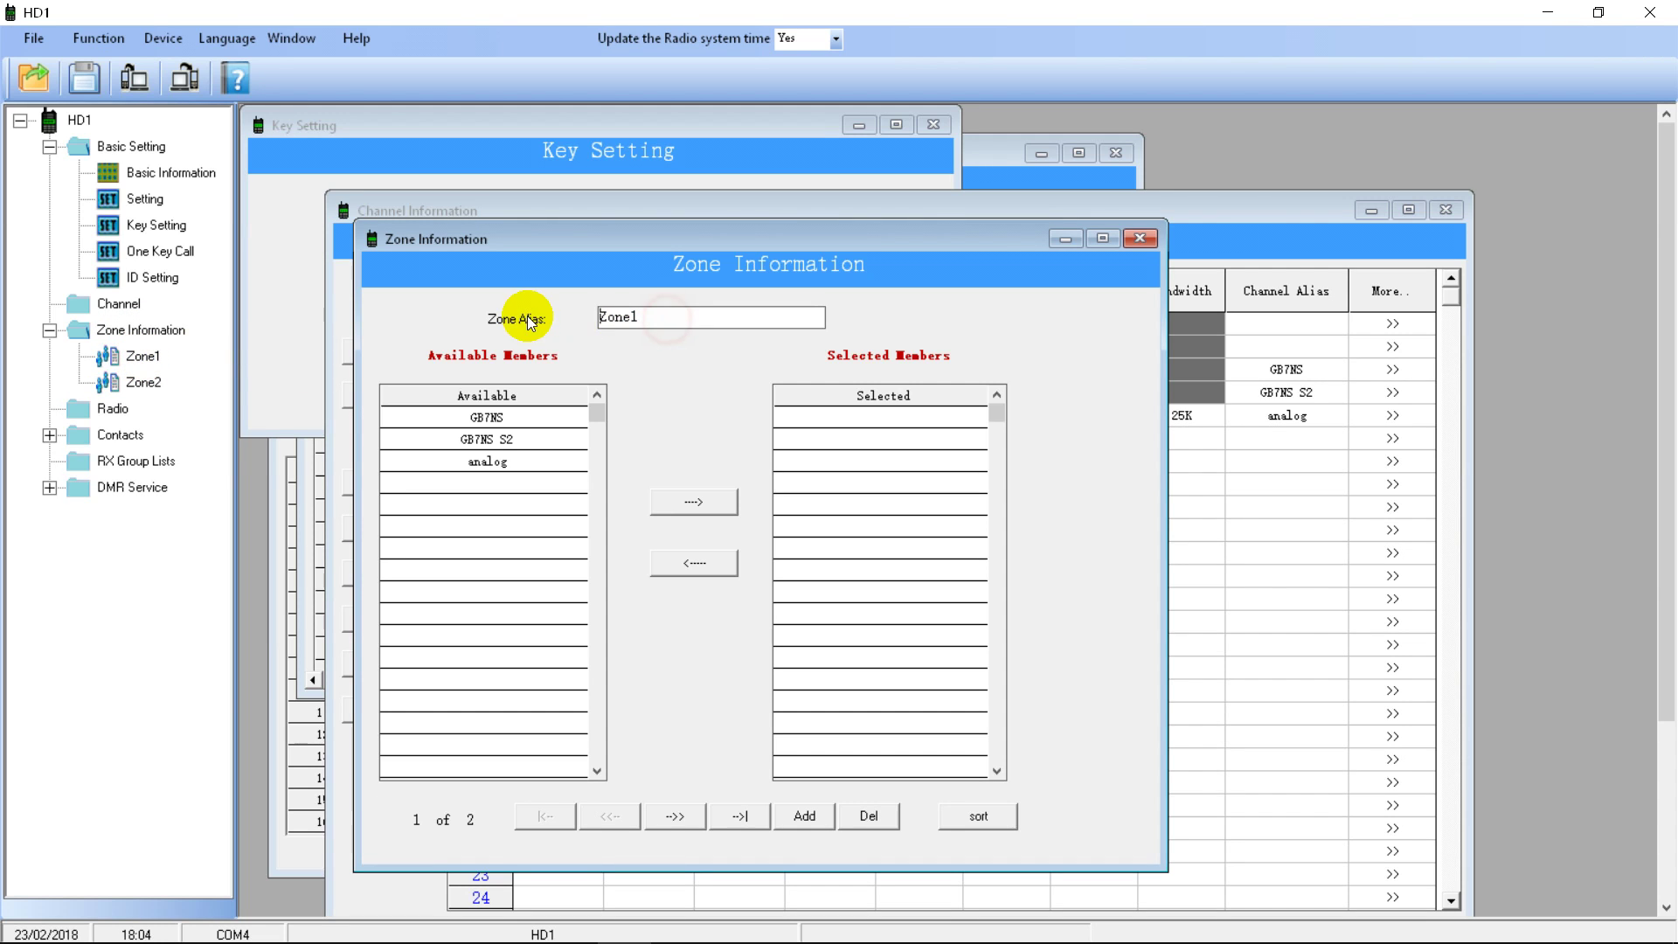
Step: Rename Zone1 to 'London' and add GB7NS, GB7NS S2 and analog as members
left_click_drag(644, 318, 604, 323)
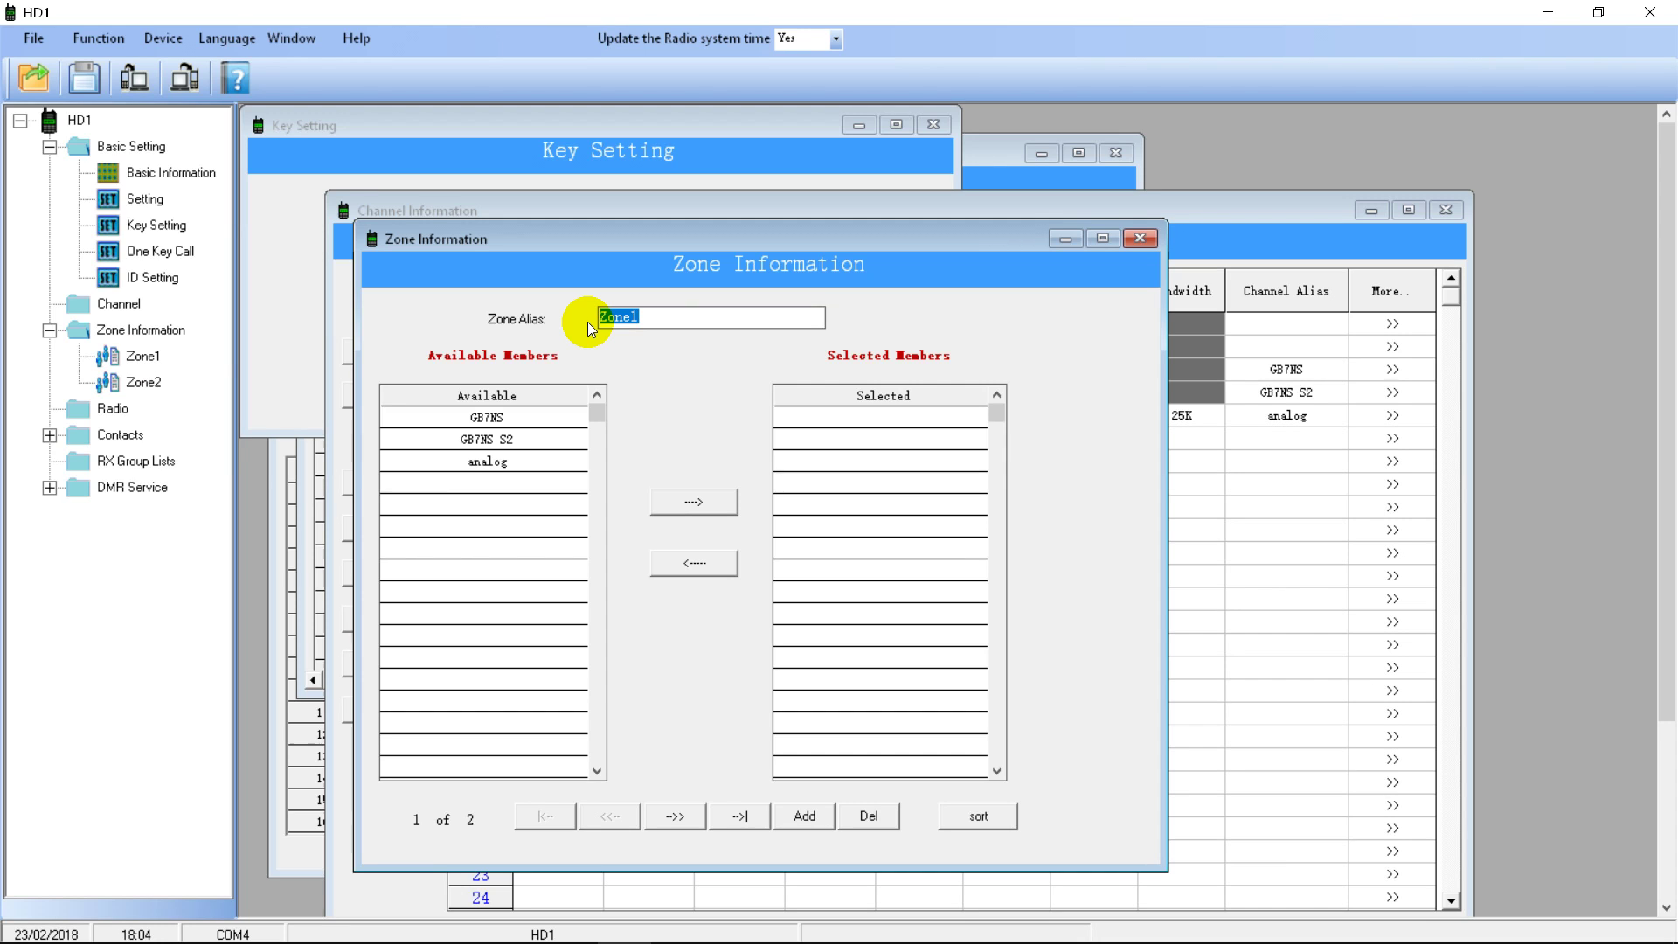
type("London")
left_click(664, 353)
left_click(528, 422)
left_click(683, 503)
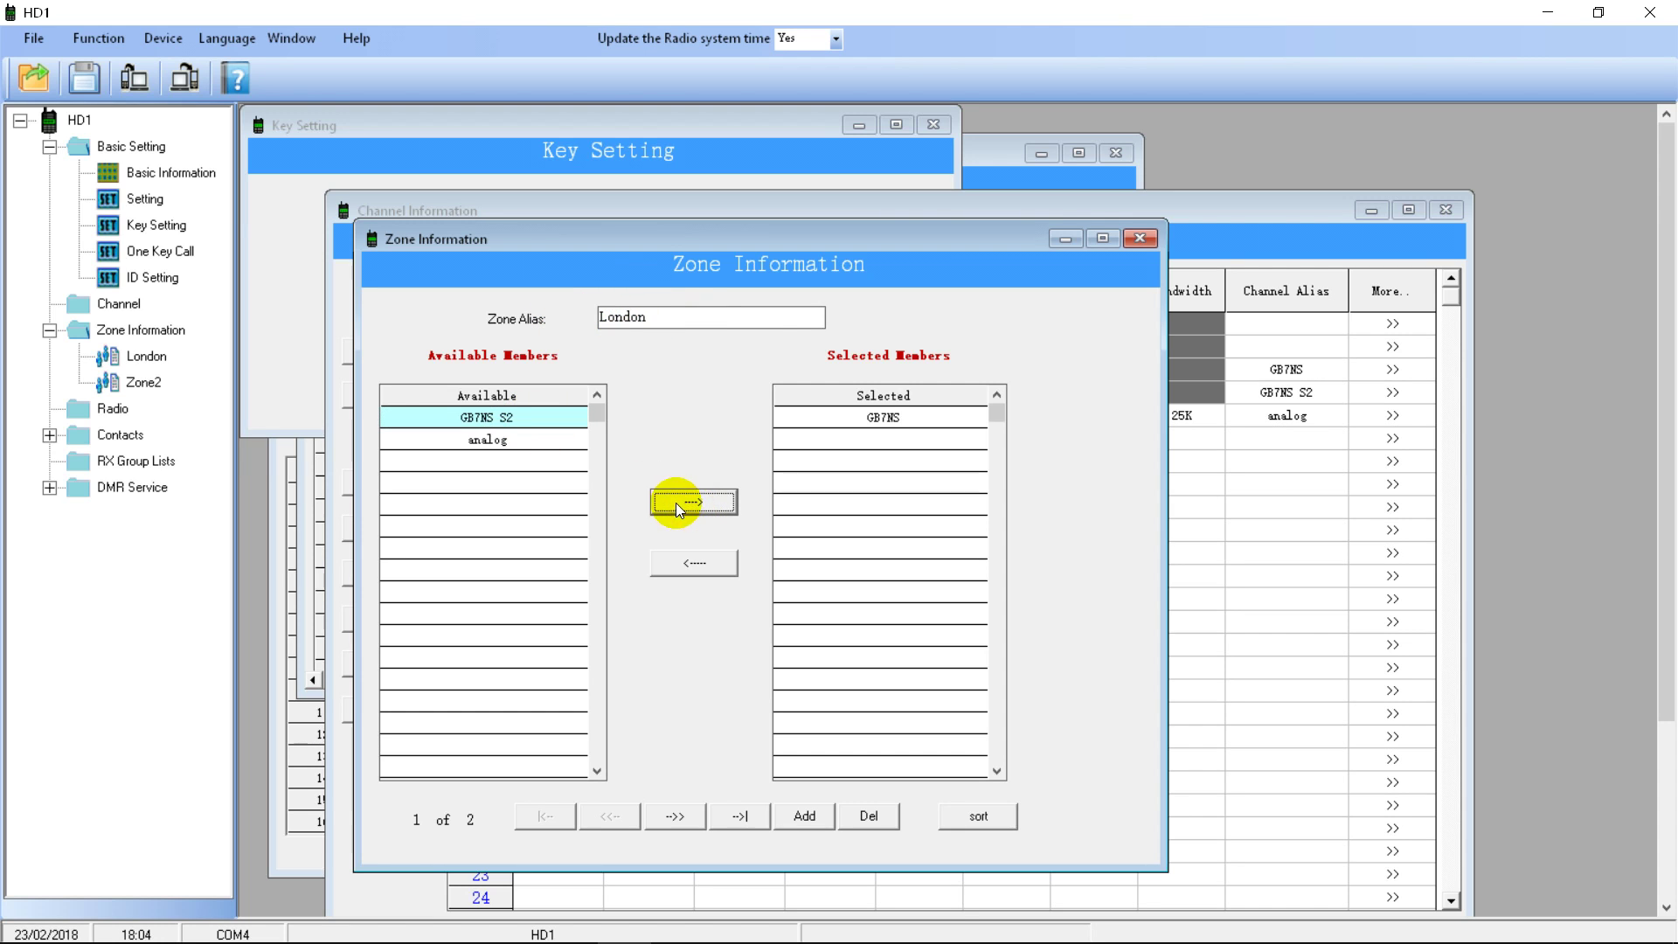
left_click(684, 503)
left_click(684, 502)
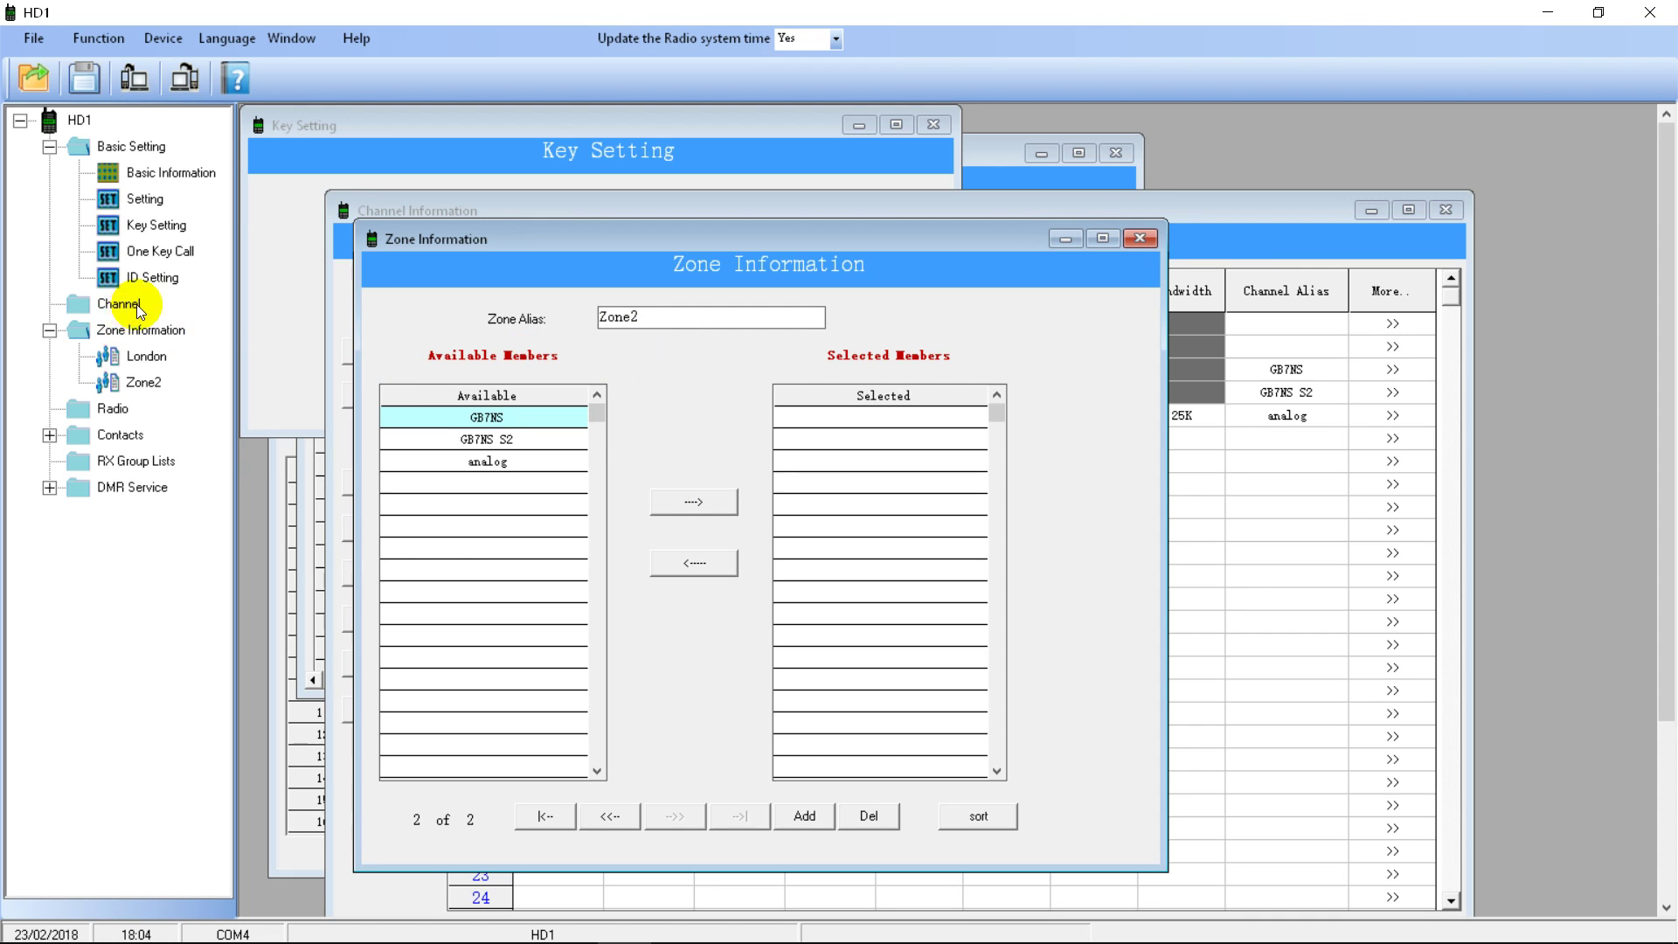
Step: Rename Zone2 to 'Work'
double_click(653, 315)
type("Work")
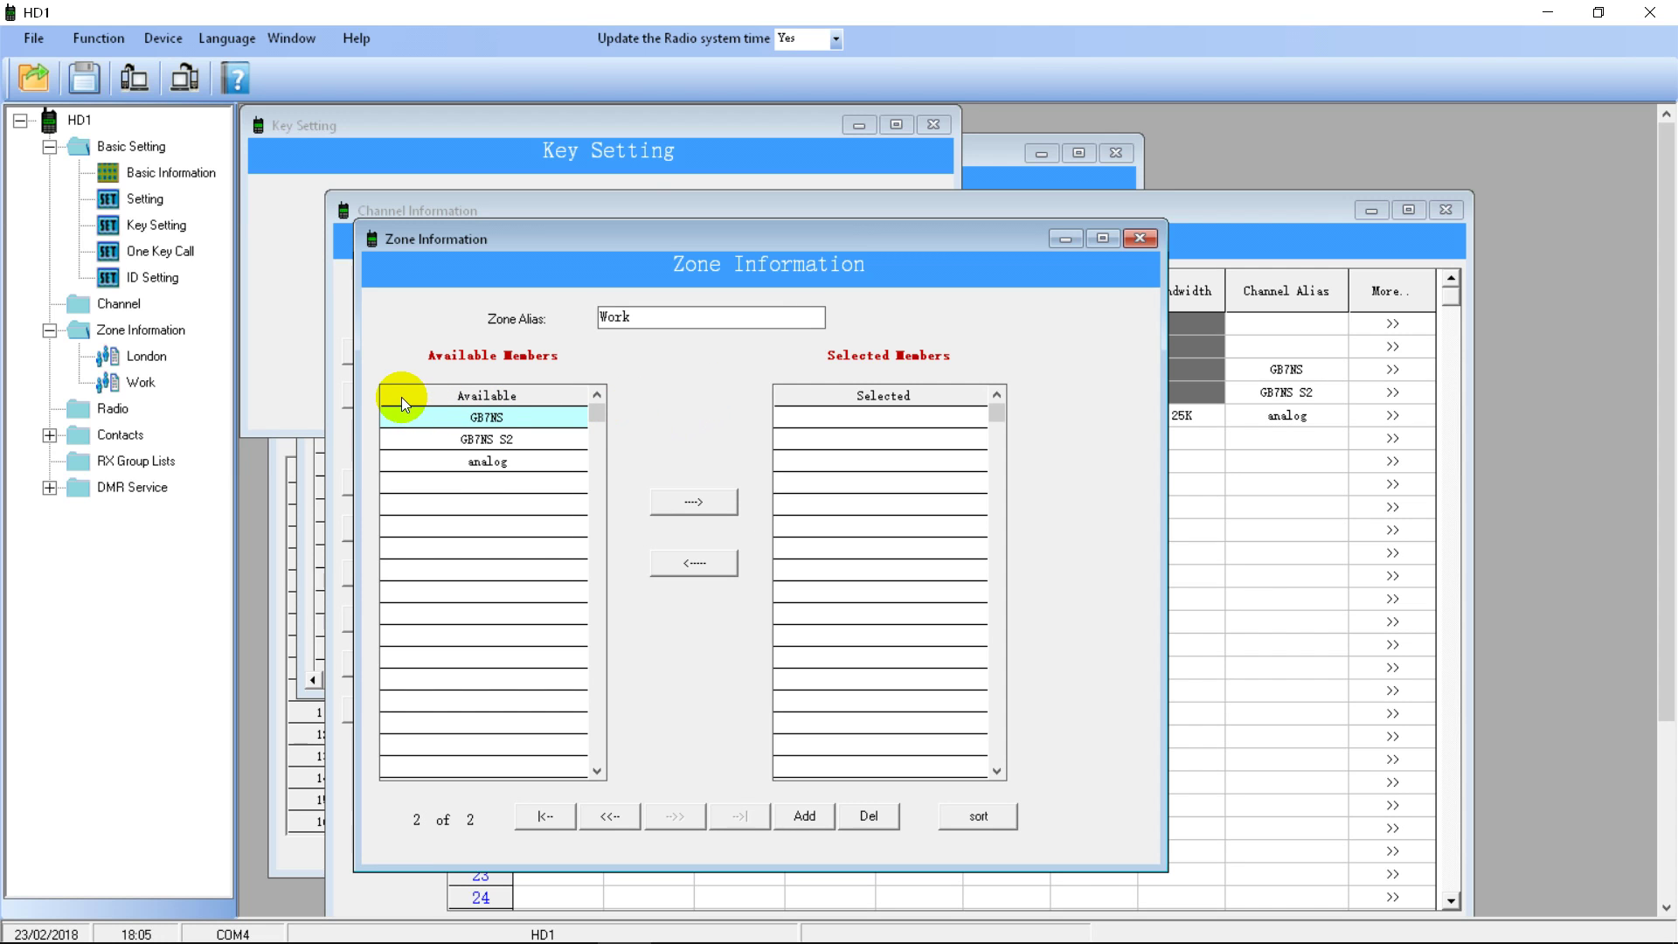
left_click_drag(753, 238, 992, 203)
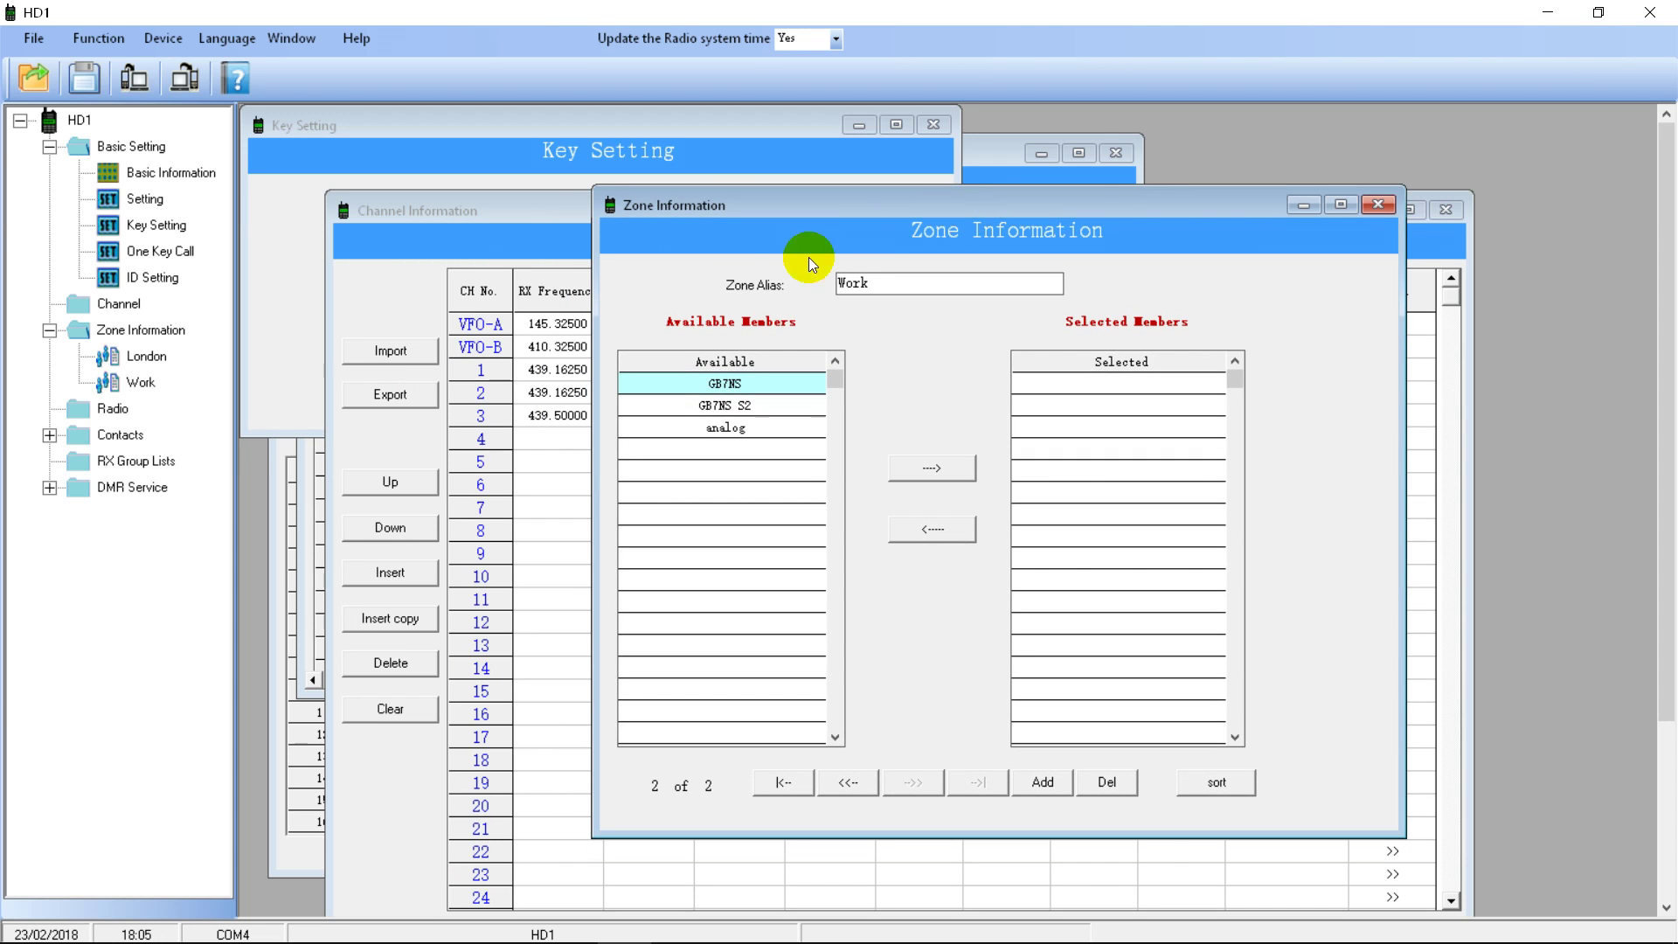
Step: In the Radio settings, switch Radio DW from OFF to ON
left_click(105, 408)
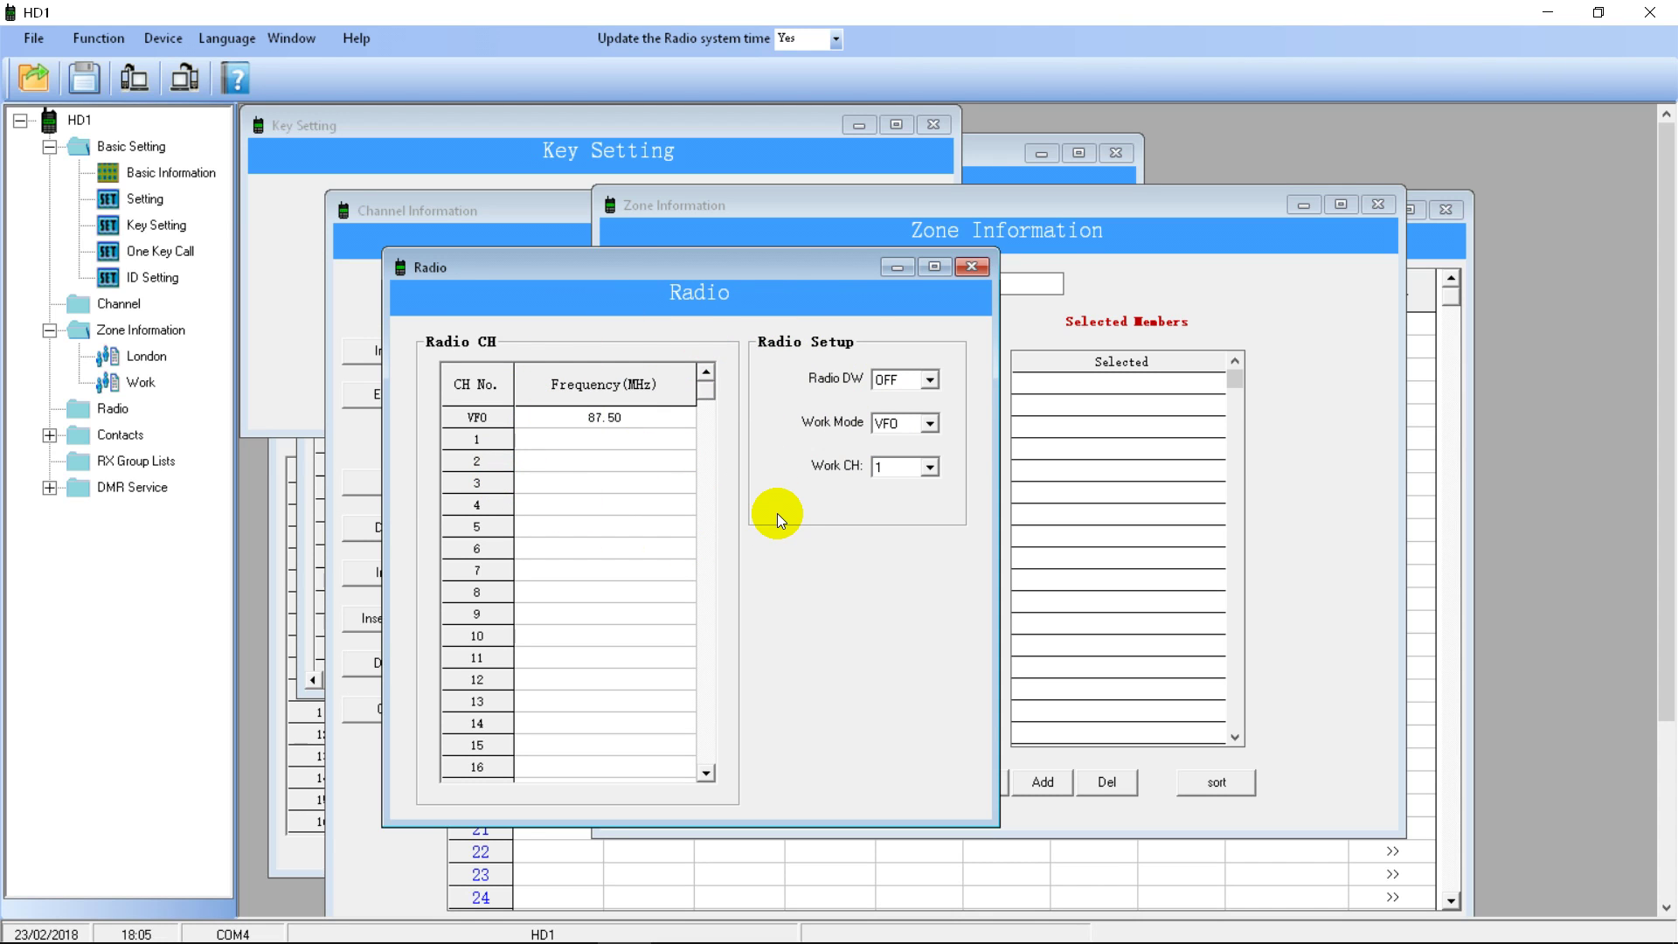
left_click(898, 380)
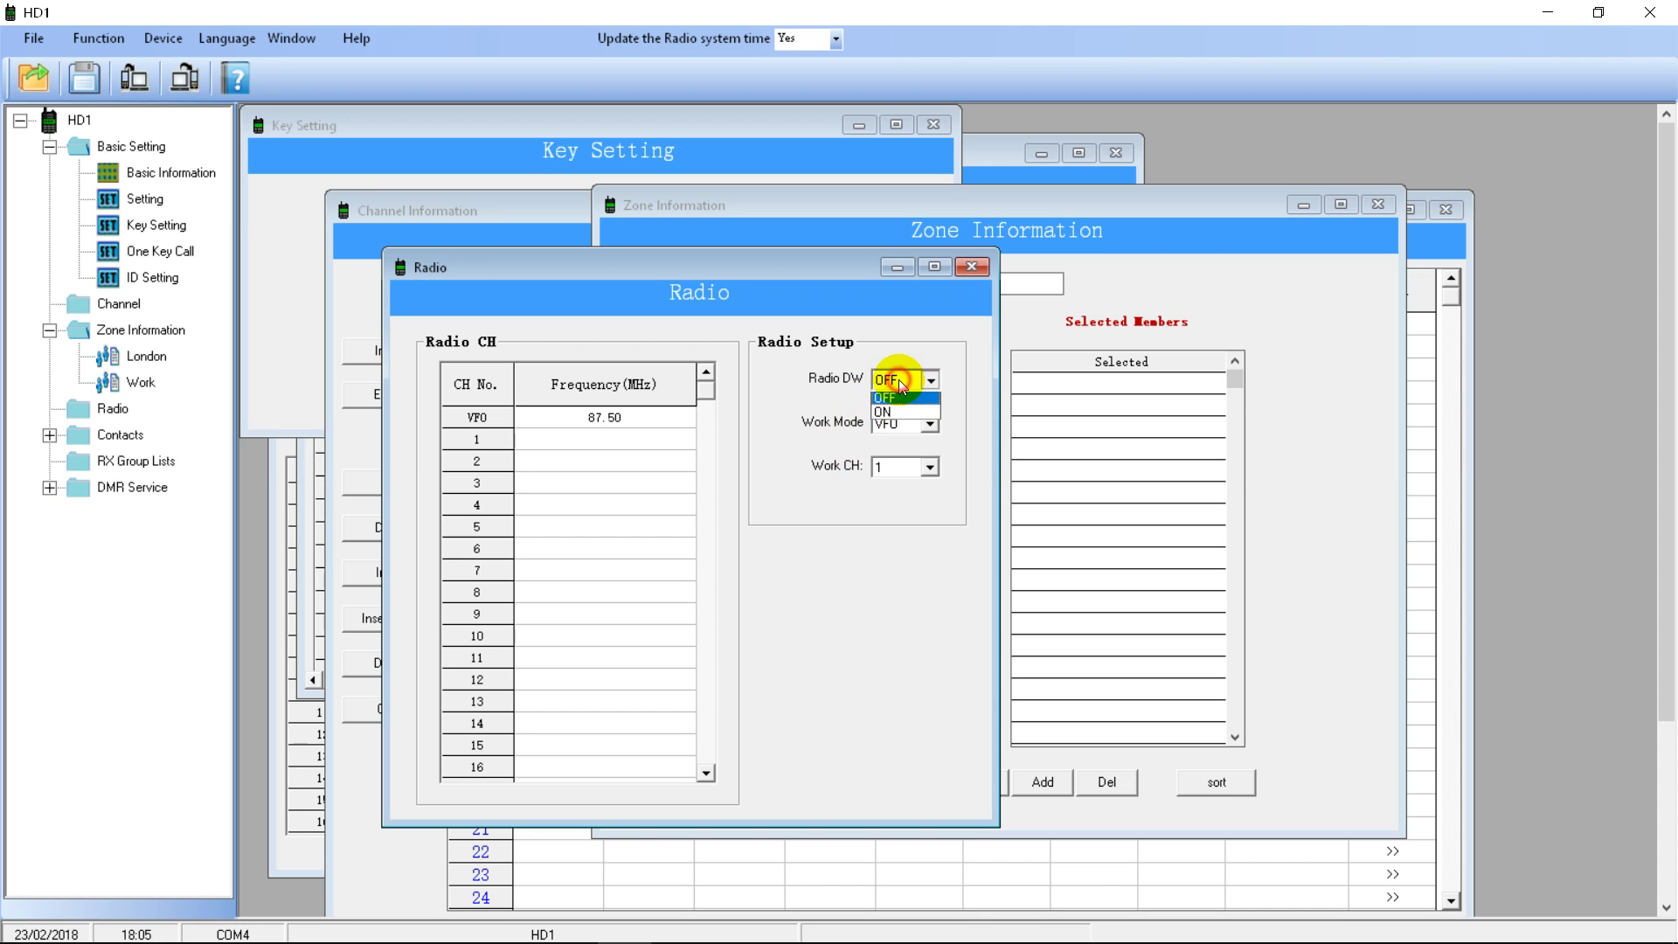
left_click(901, 417)
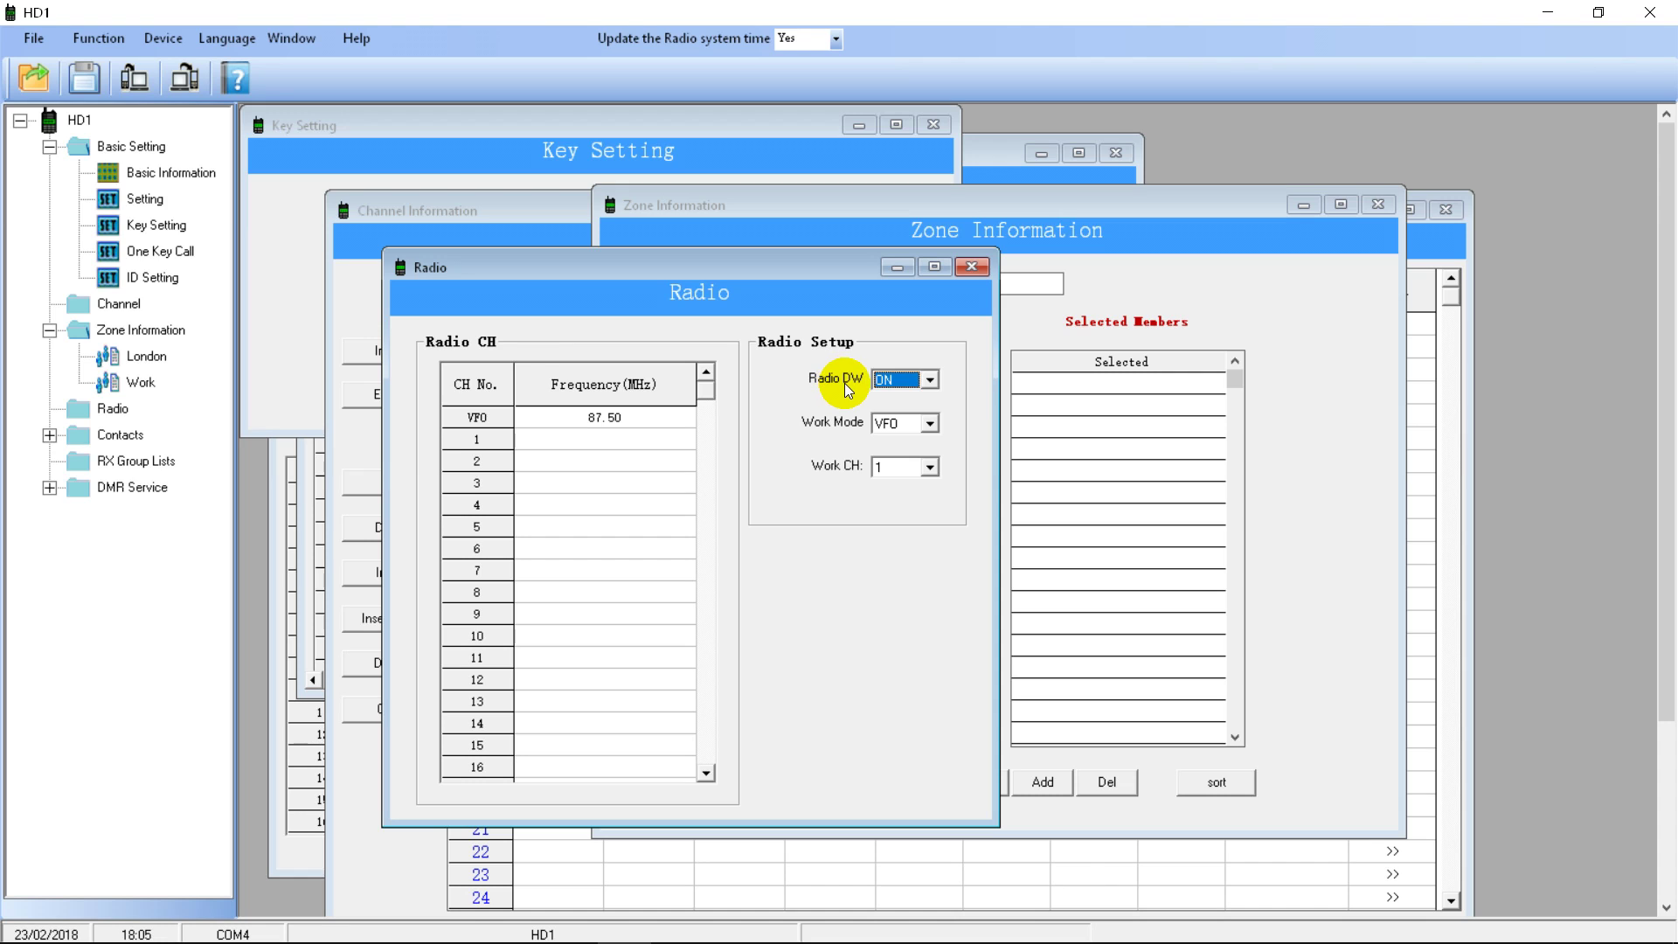